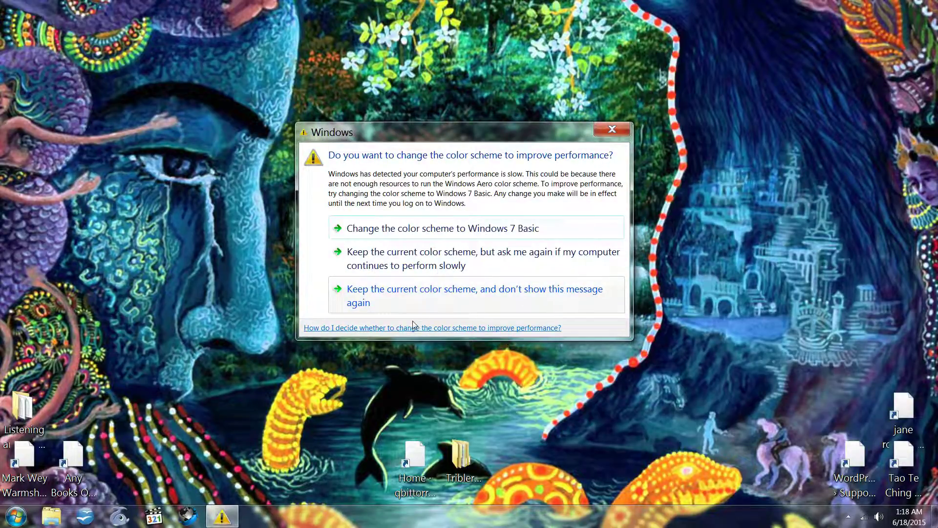
Step: Keep the current Windows 7 colour scheme and stop the performance prompt from showing again
click(409, 296)
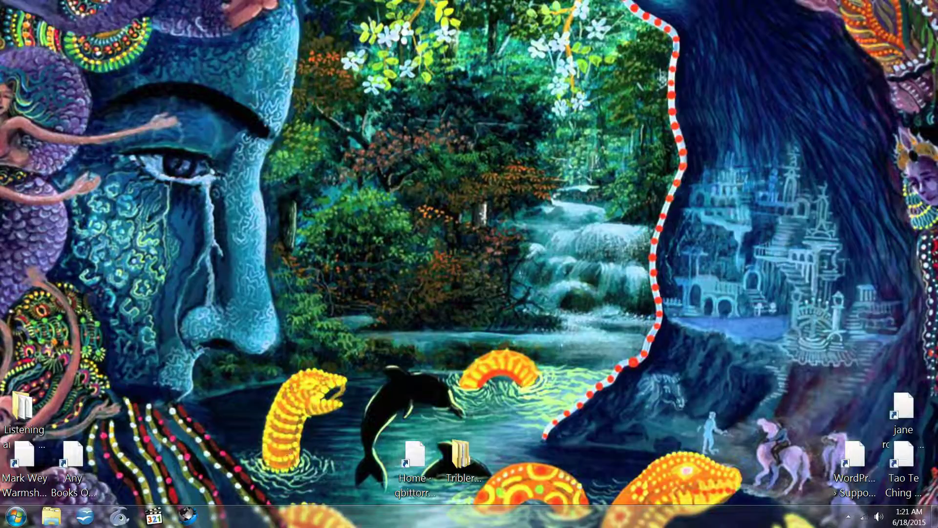
Step: Launch Cyberfox from the taskbar to its Start Page
click(188, 517)
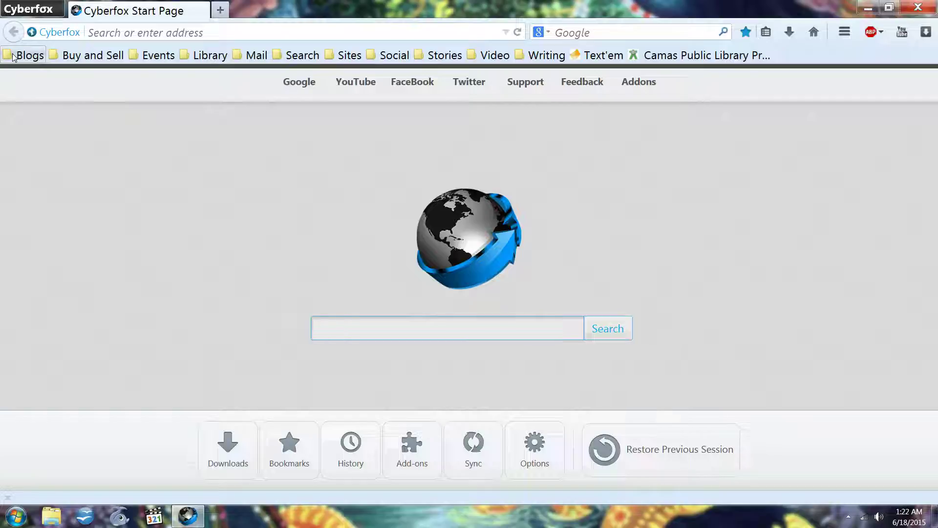
Step: Go to the Hi-Tech Headache blog from the Blogs bookmarks and its 'Comcast Wins' post
click(14, 56)
click(43, 113)
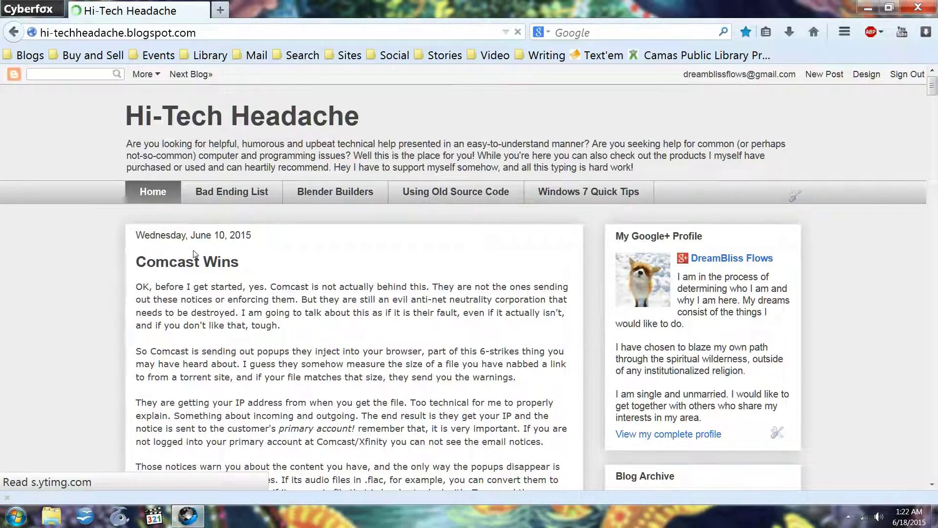
click(192, 264)
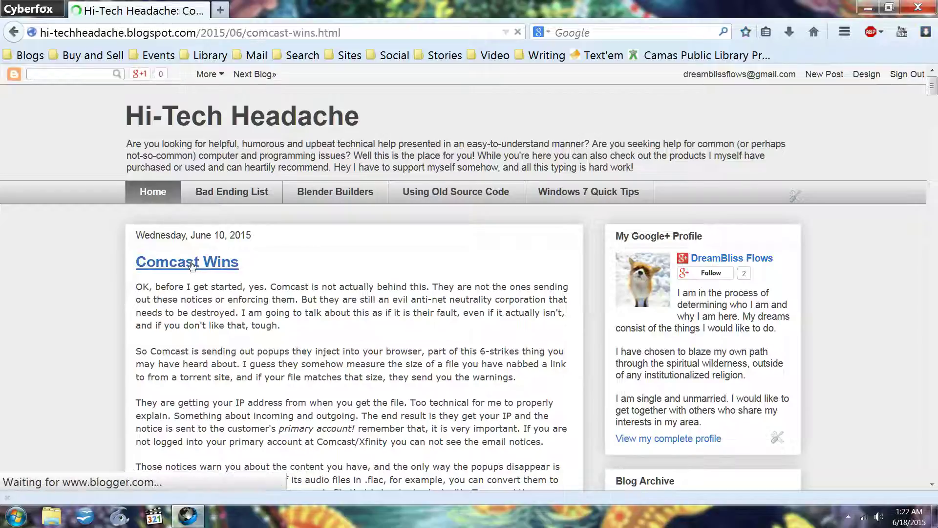
Step: Scroll up and down through the 'Comcast Wins' article to read it
scroll(348, 255, down, 4)
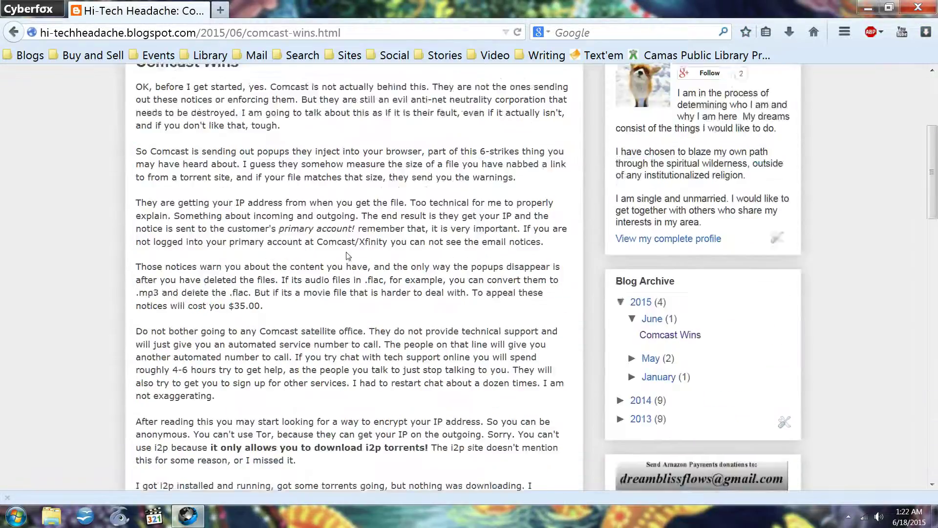
scroll(348, 256, down, 15)
scroll(348, 256, up, 4)
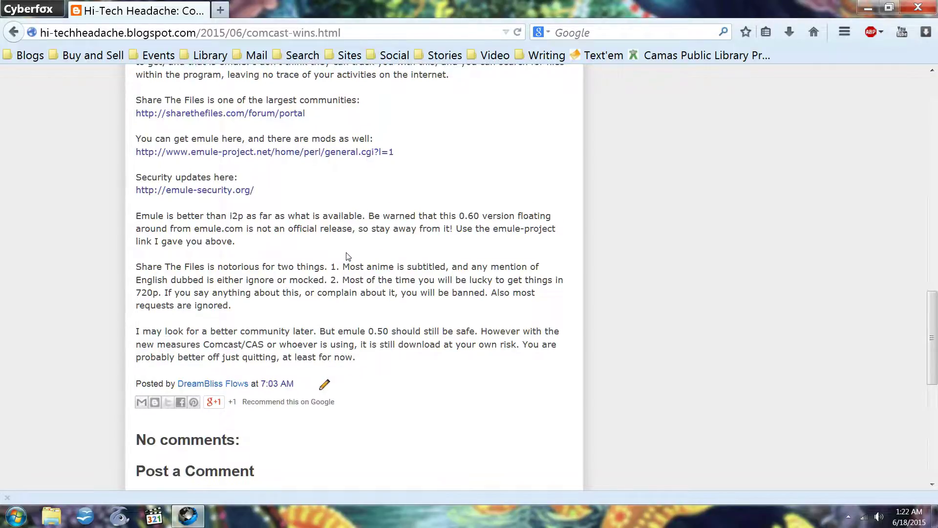
scroll(348, 255, up, 6)
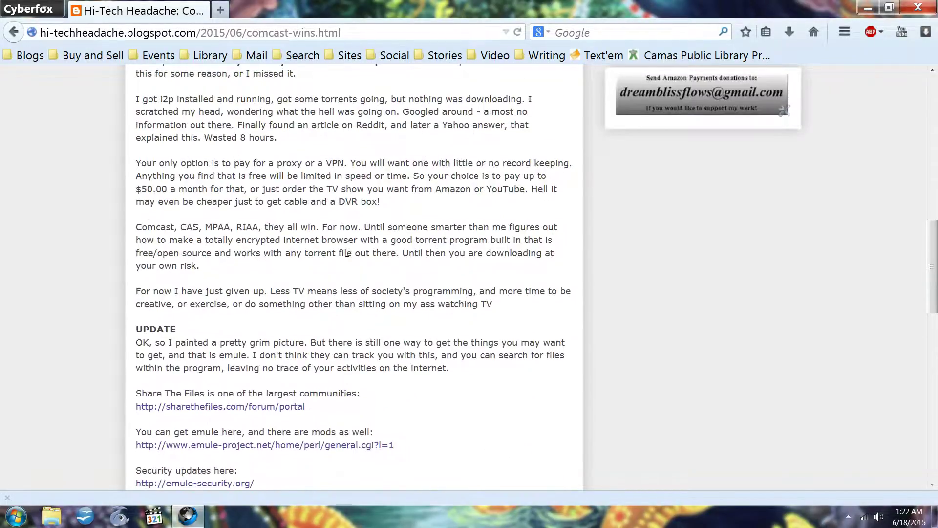
scroll(347, 253, up, 4)
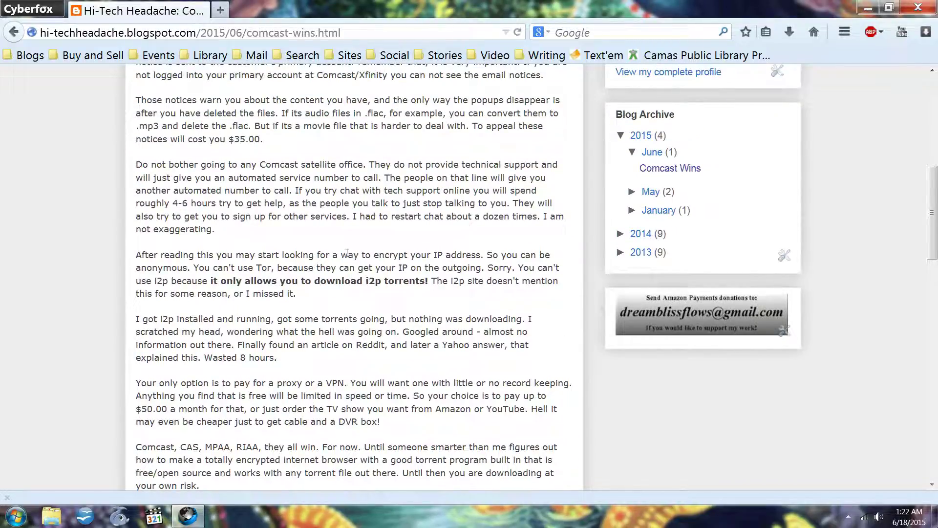
scroll(347, 253, up, 2)
scroll(347, 253, up, 2)
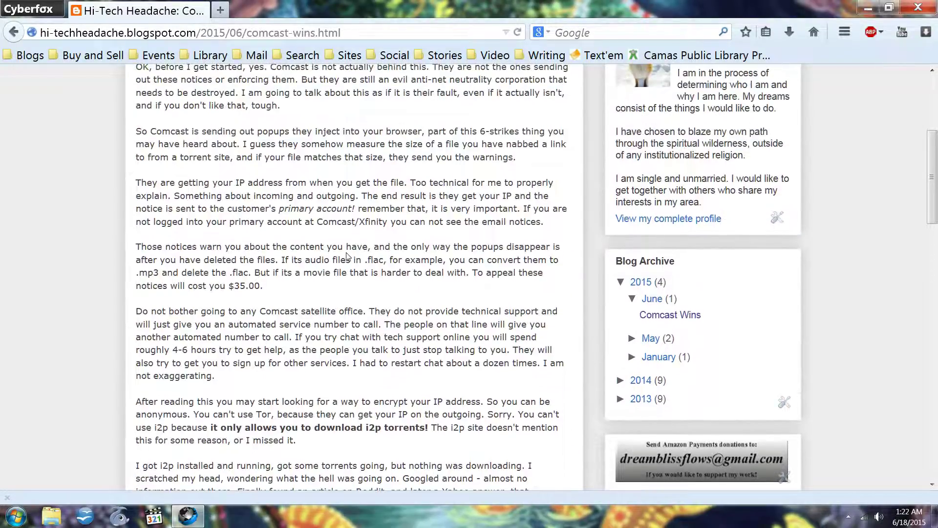
scroll(347, 254, up, 2)
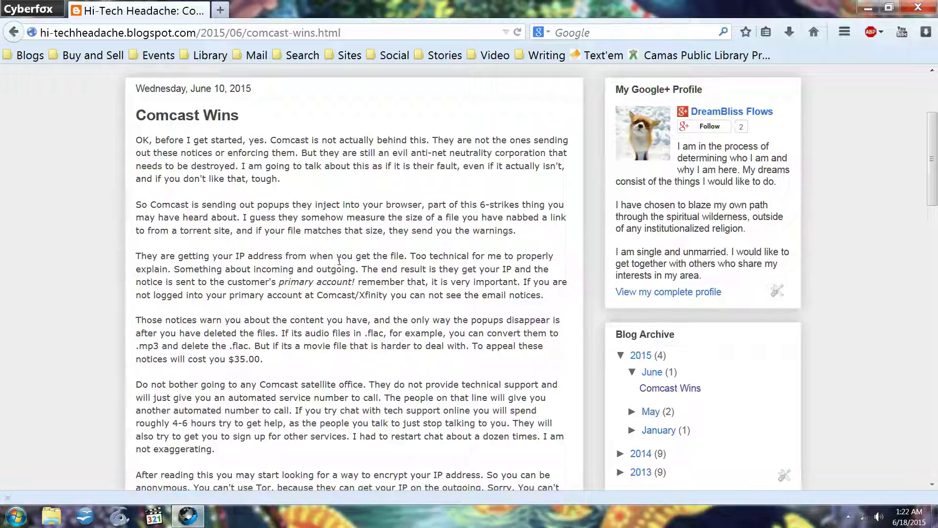
scroll(340, 261, up, 3)
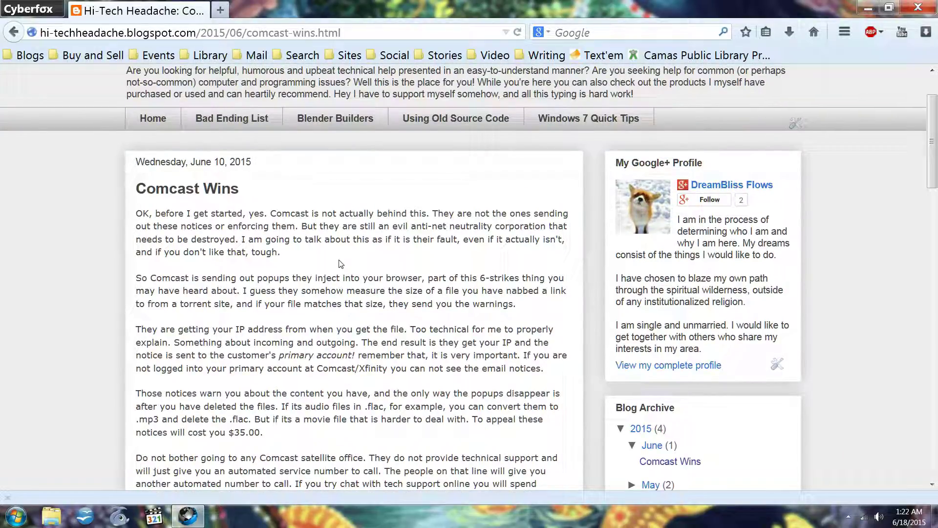
scroll(340, 264, down, 20)
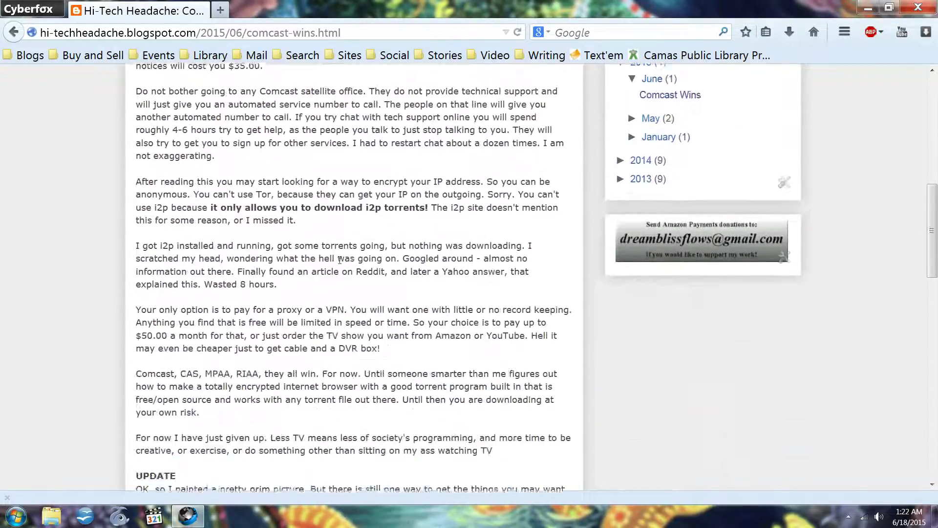
scroll(341, 264, up, 20)
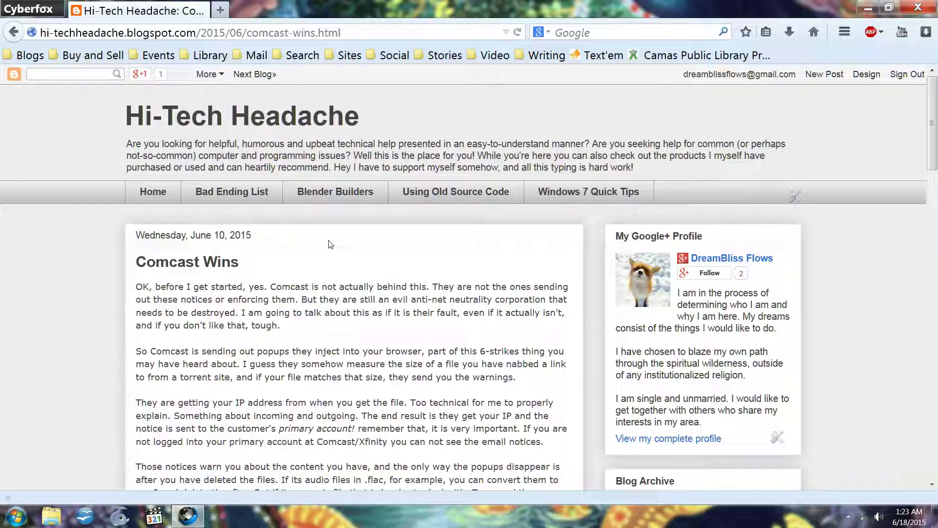
Step: Read the Comcast Wins post's paragraphs on six-strikes notices and the $35.00 appeal fee
scroll(312, 311, down, 10)
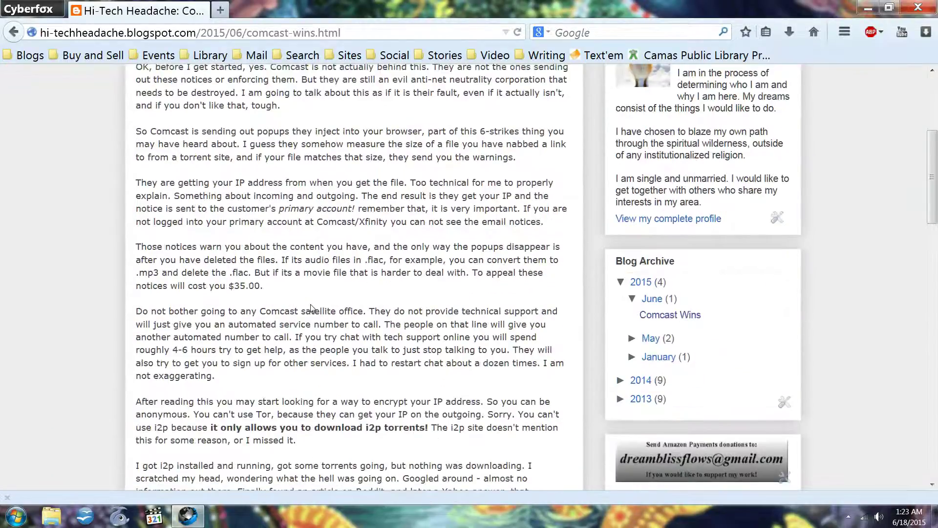
scroll(312, 308, down, 13)
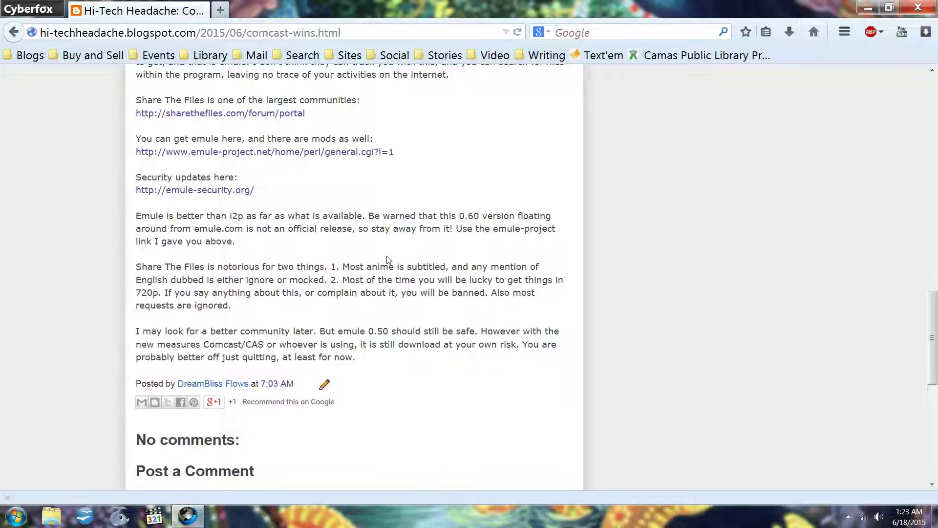
scroll(386, 262, up, 4)
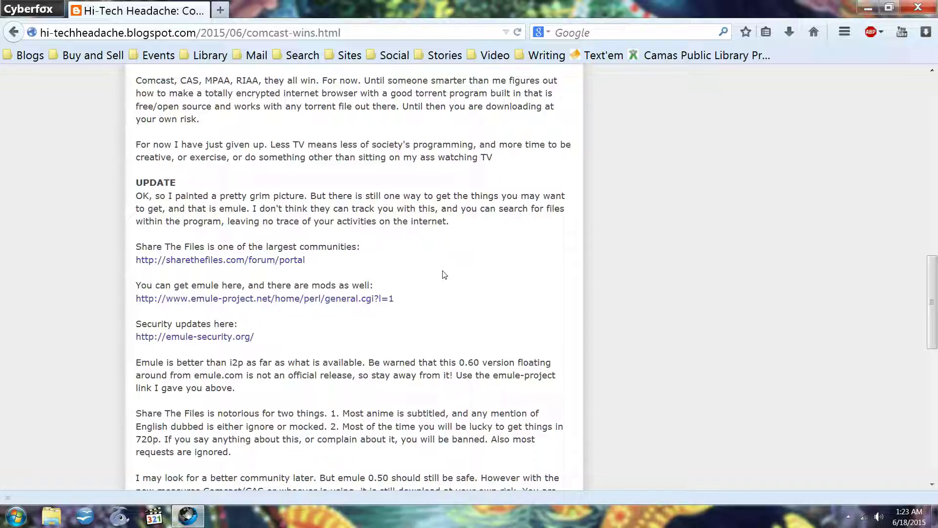
scroll(440, 271, up, 3)
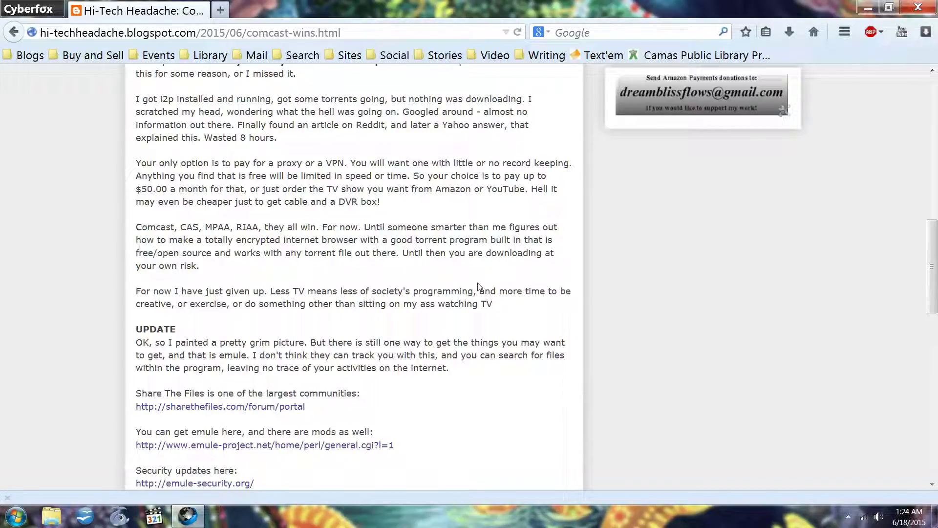
scroll(478, 287, up, 10)
scroll(478, 283, up, 3)
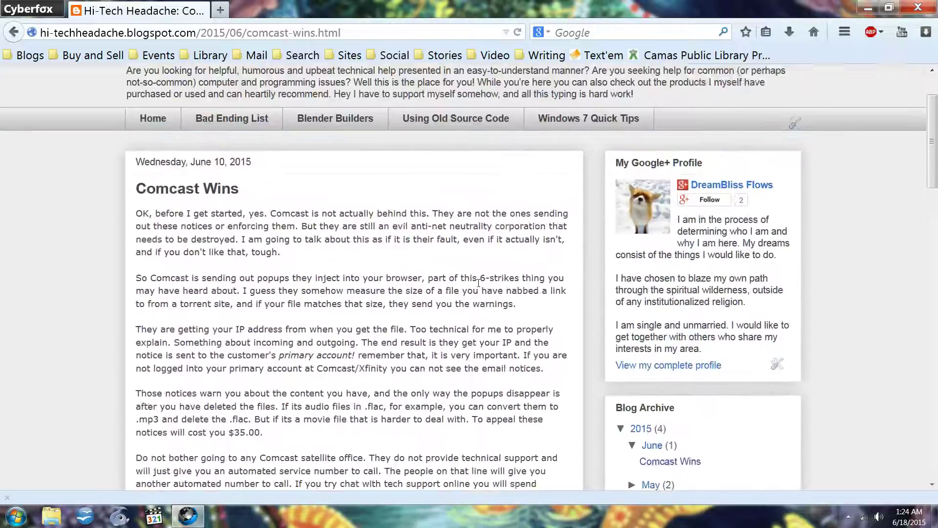
scroll(478, 283, down, 2)
scroll(479, 283, down, 1)
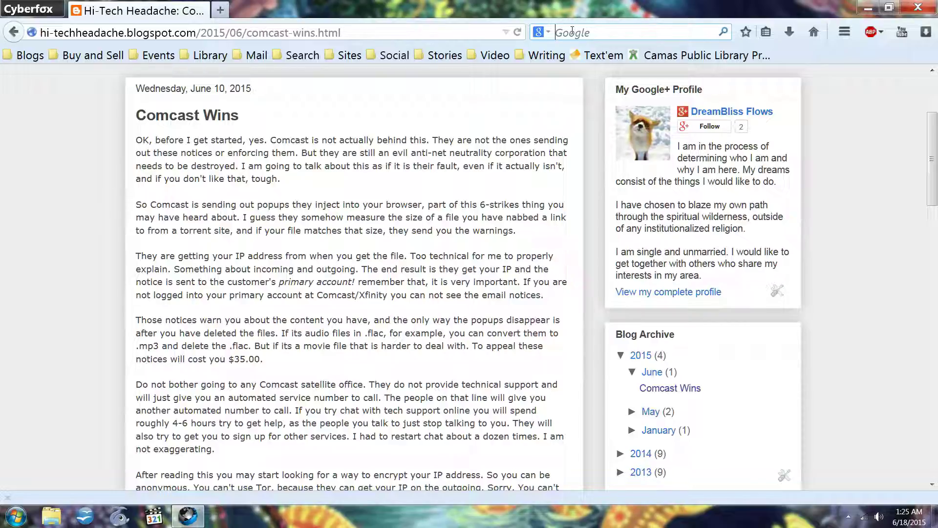
Step: Search Google for 'torrentsearch' and scroll through the results
text(tor)
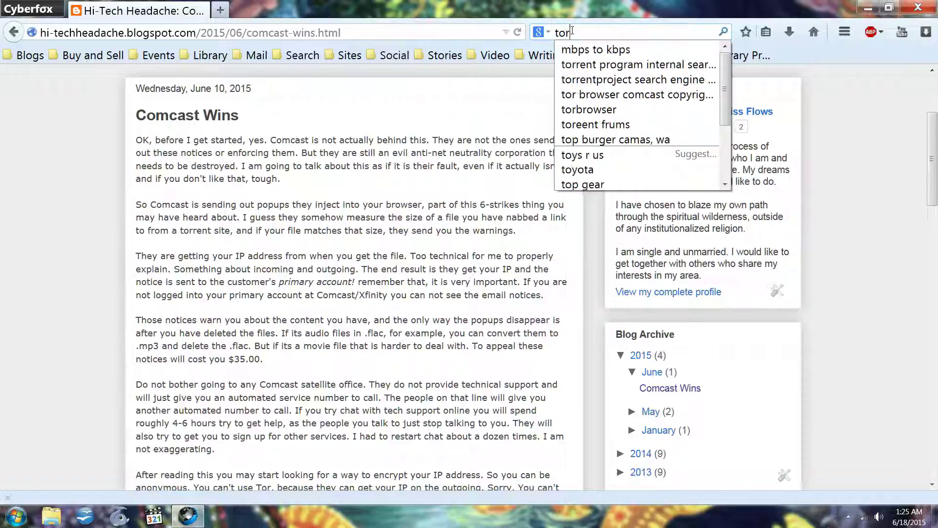
text(rentsearch)
key(Return)
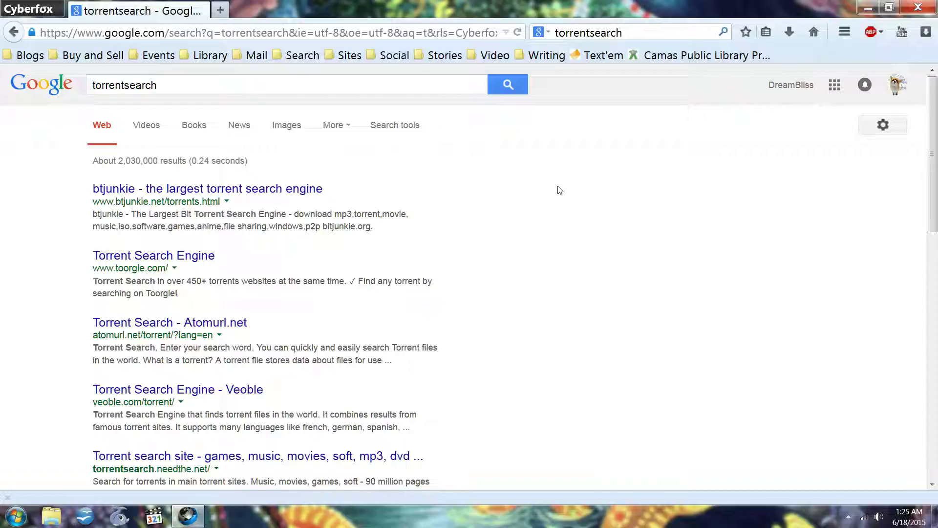
scroll(560, 190, down, 3)
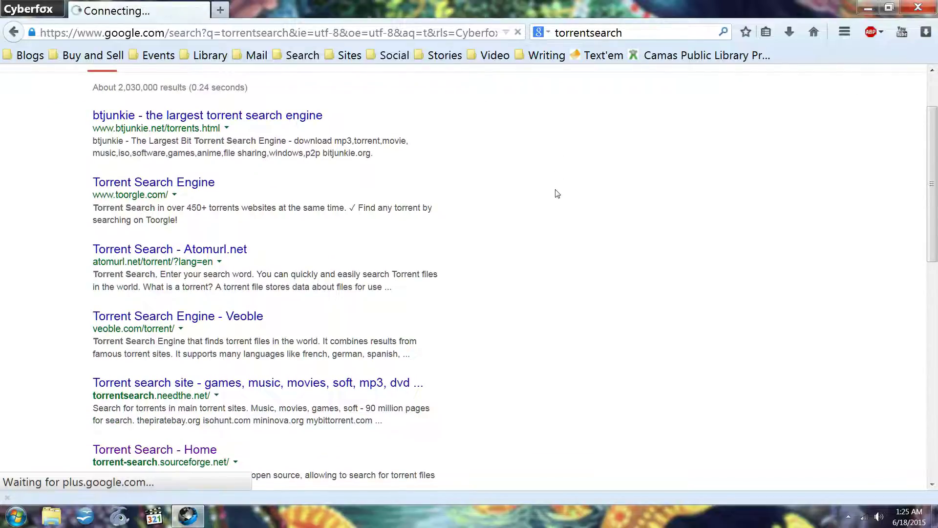
scroll(557, 194, down, 3)
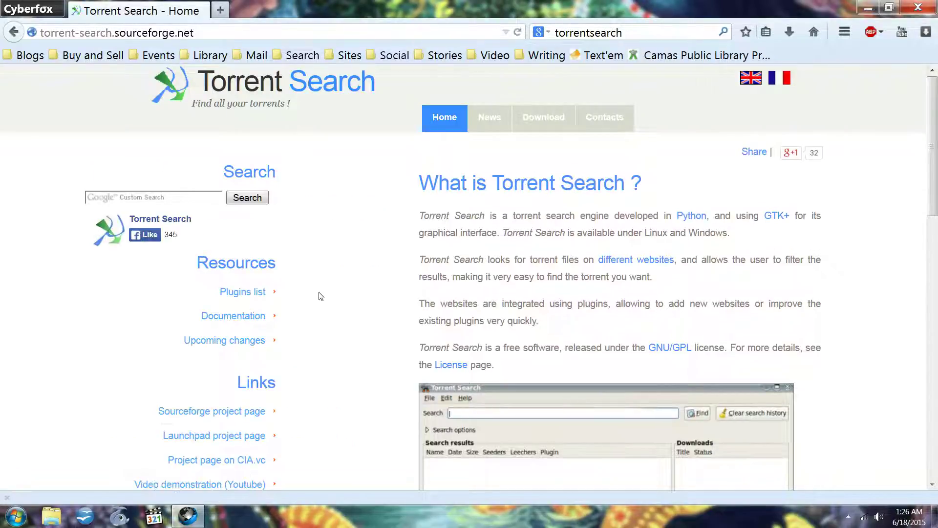
Step: Scroll down the Torrent Search home page on torrent-search.sourceforge.net
scroll(336, 238, down, 3)
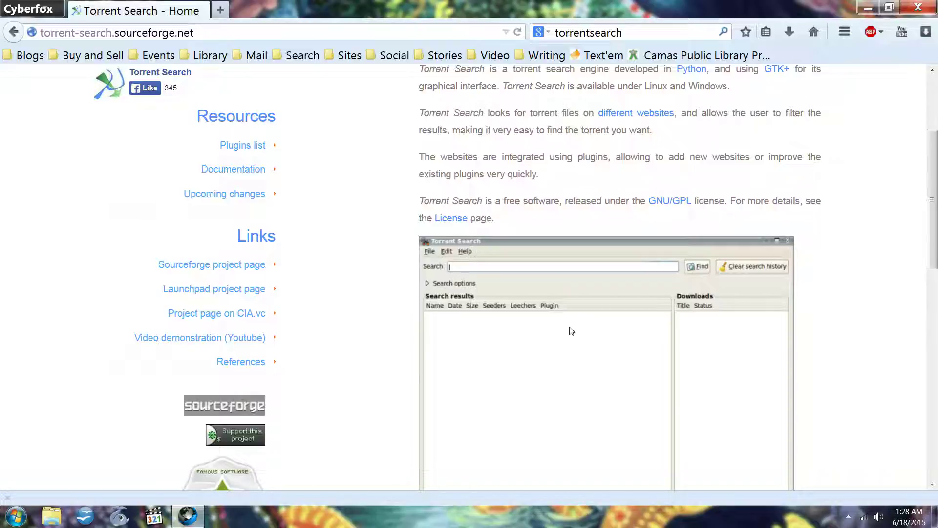
scroll(603, 332, up, 3)
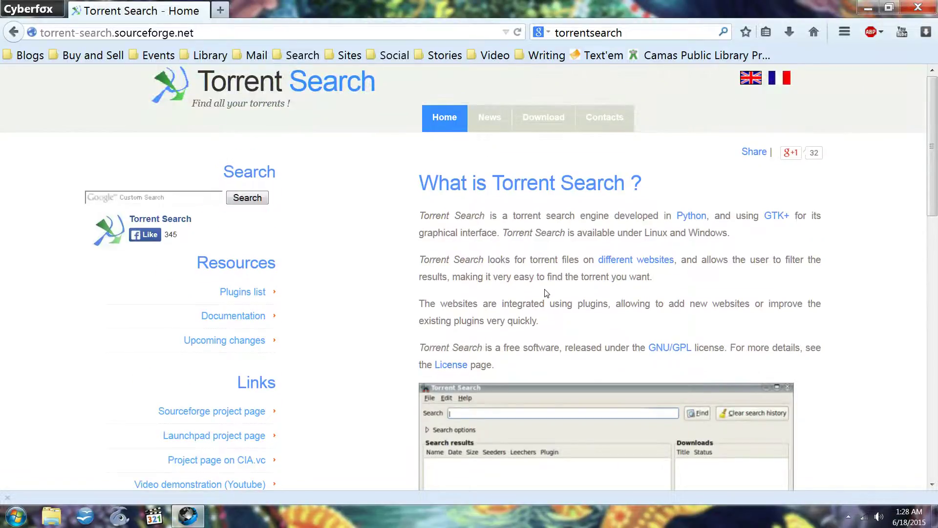
scroll(660, 307, down, 2)
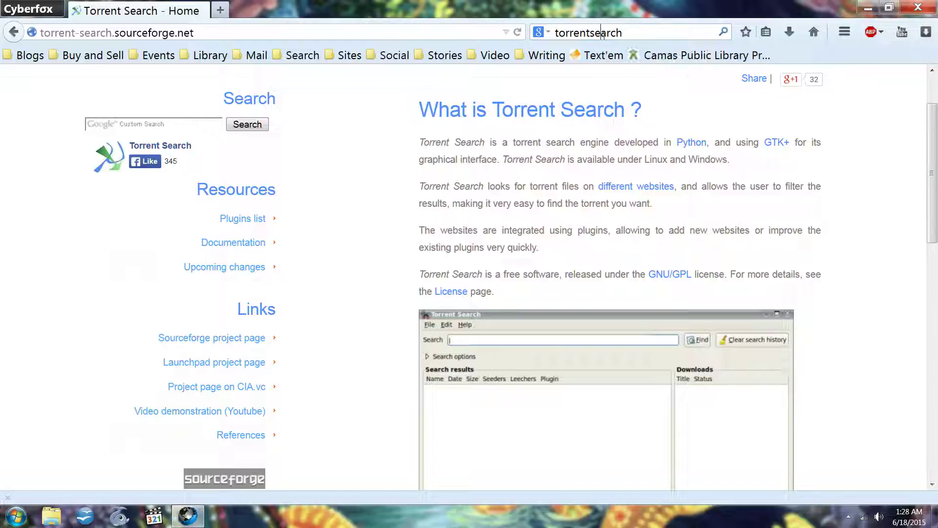
Step: Search the web for 'tixati' to reach the Tixati.com home page
click(602, 32)
text(ti)
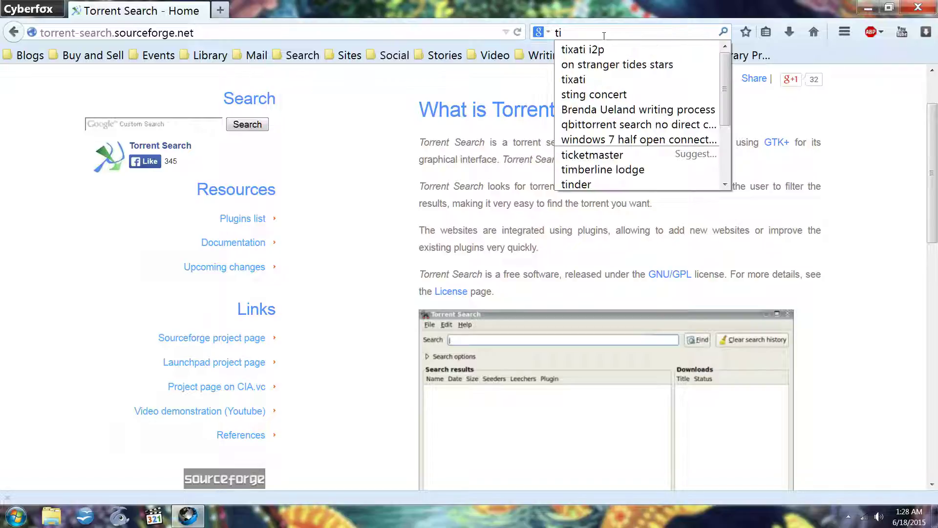
text(xati)
key(Return)
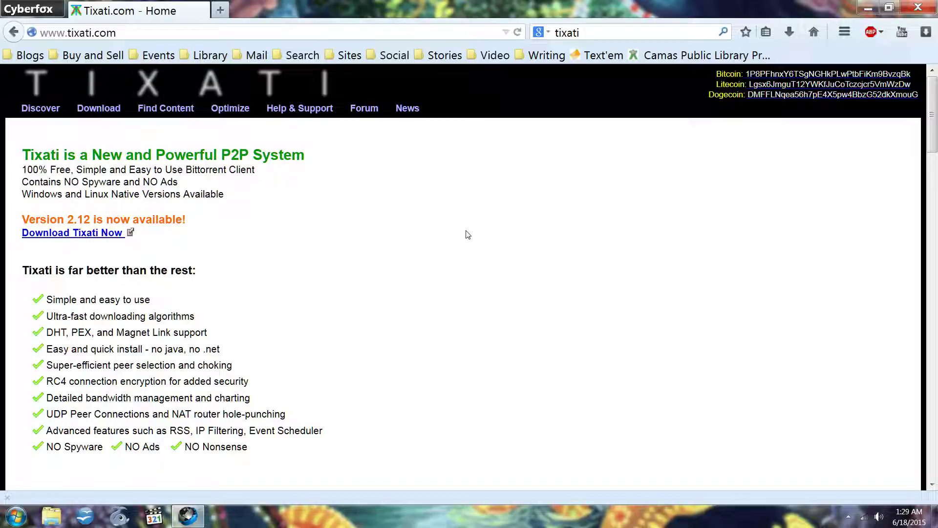
click(586, 31)
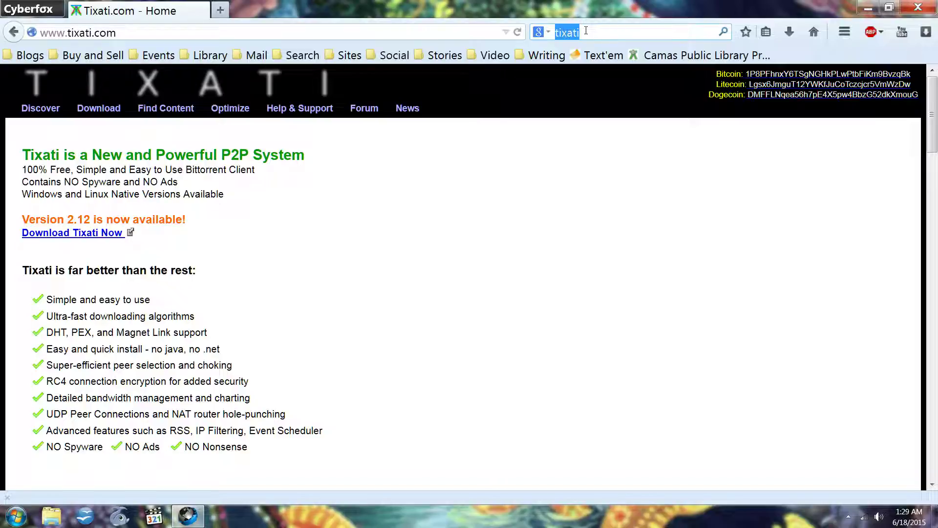
Step: Search 'deluge' and browse to the Deluge 'XP, Vista, 7, 8' Windows installer directory
text(deluge)
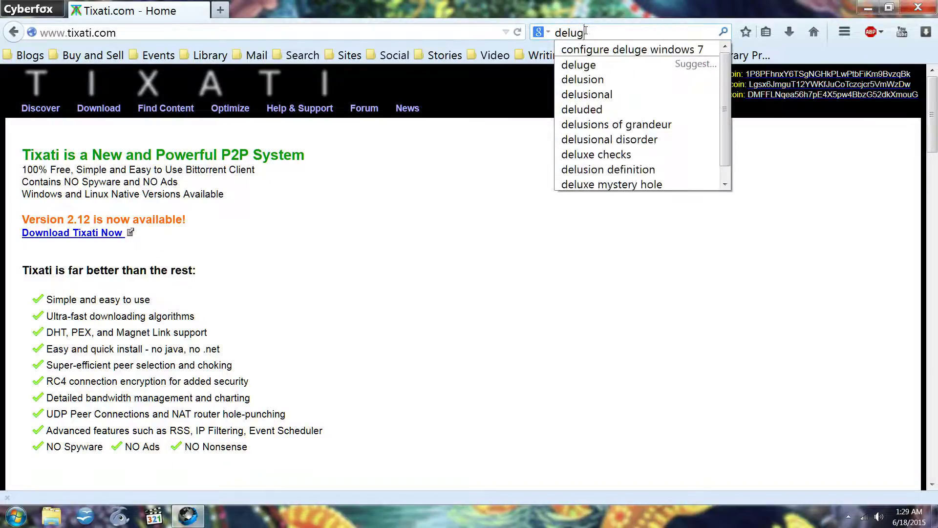
key(Return)
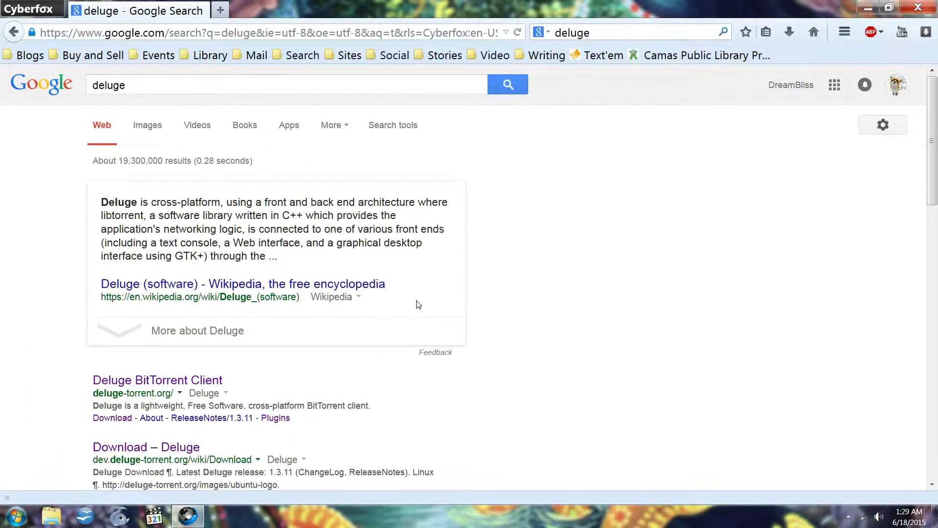
scroll(217, 335, down, 3)
click(192, 305)
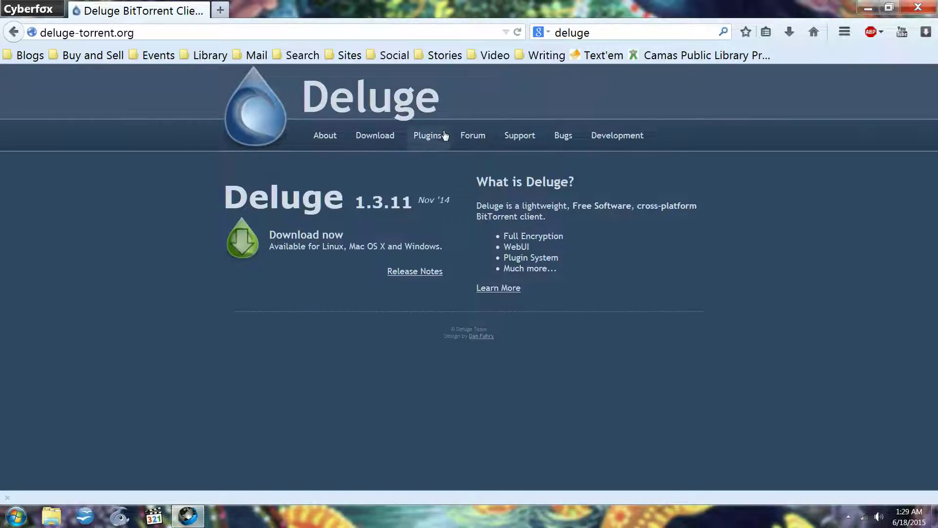
click(392, 138)
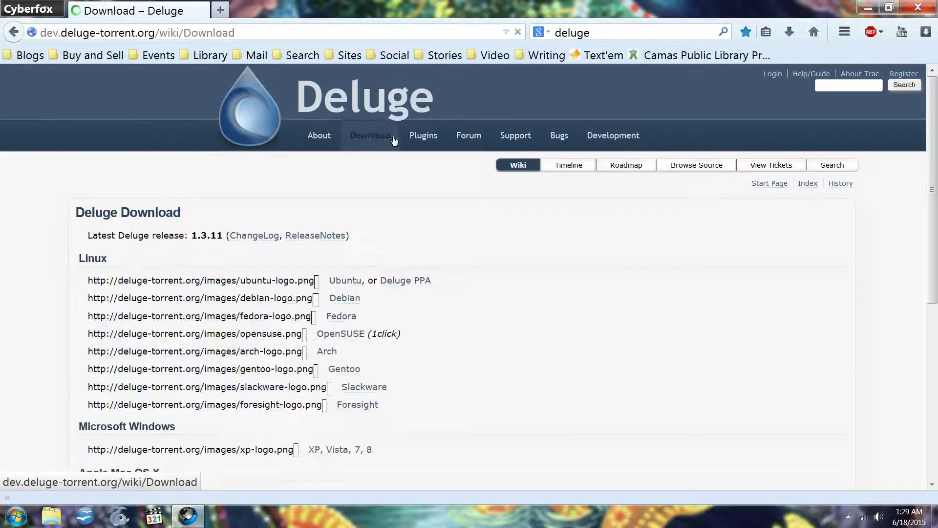
scroll(347, 289, down, 5)
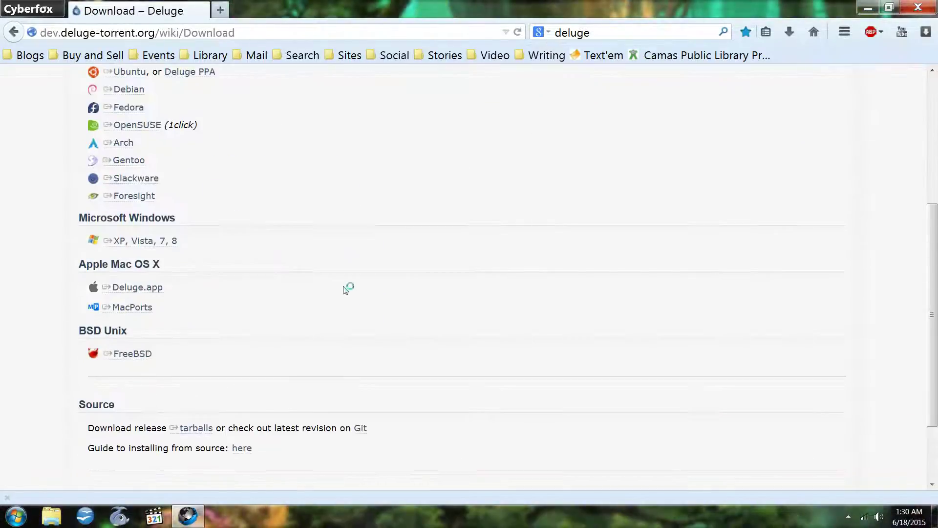
click(164, 242)
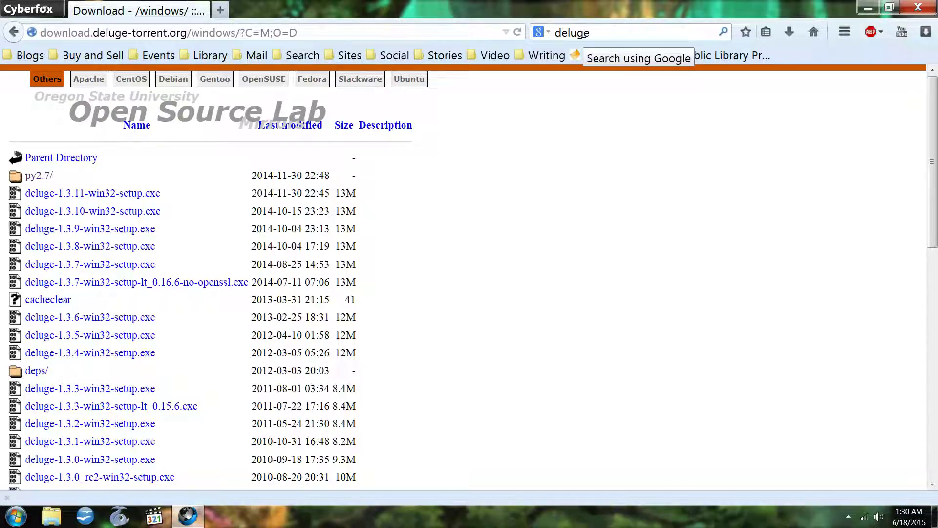
click(584, 33)
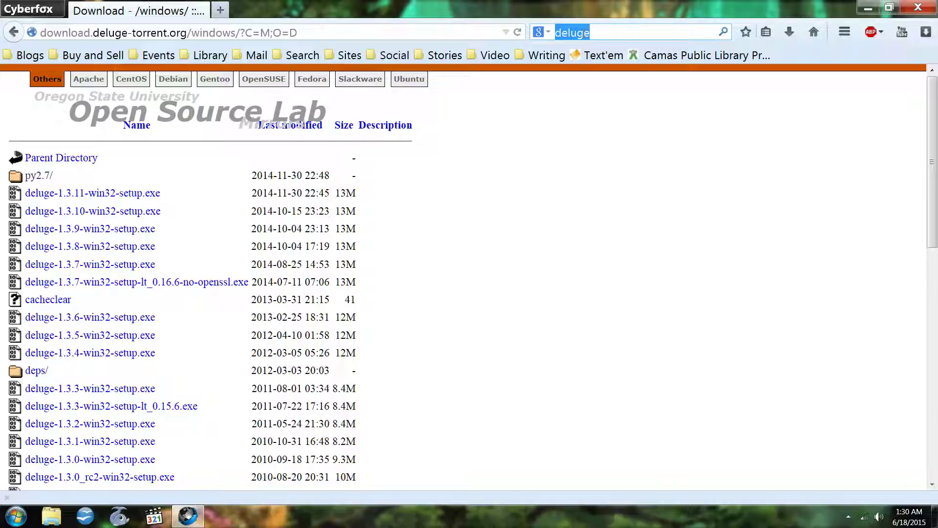
text(qb)
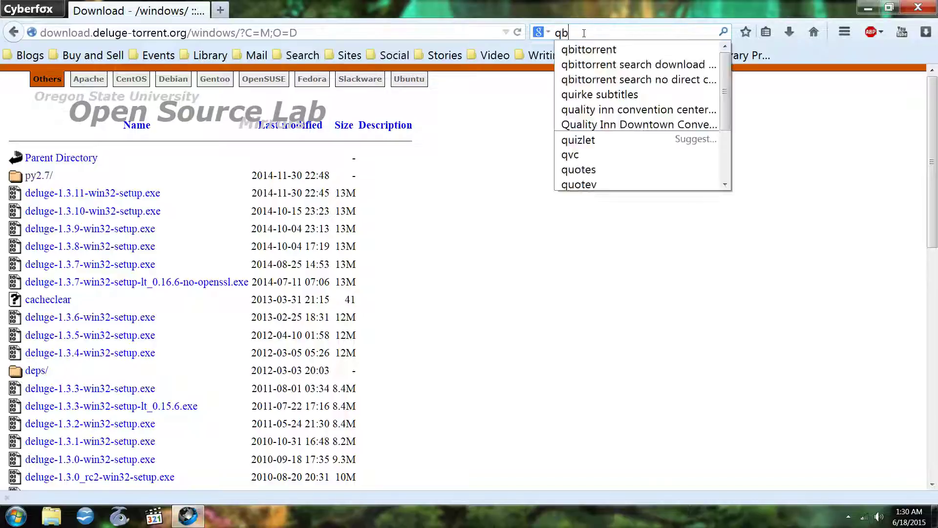
text(ittorrent)
key(Return)
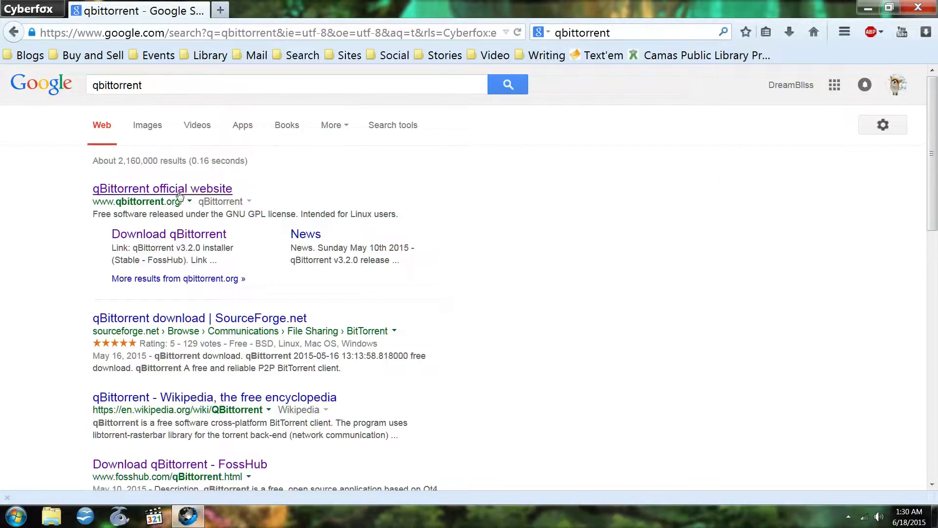
click(178, 190)
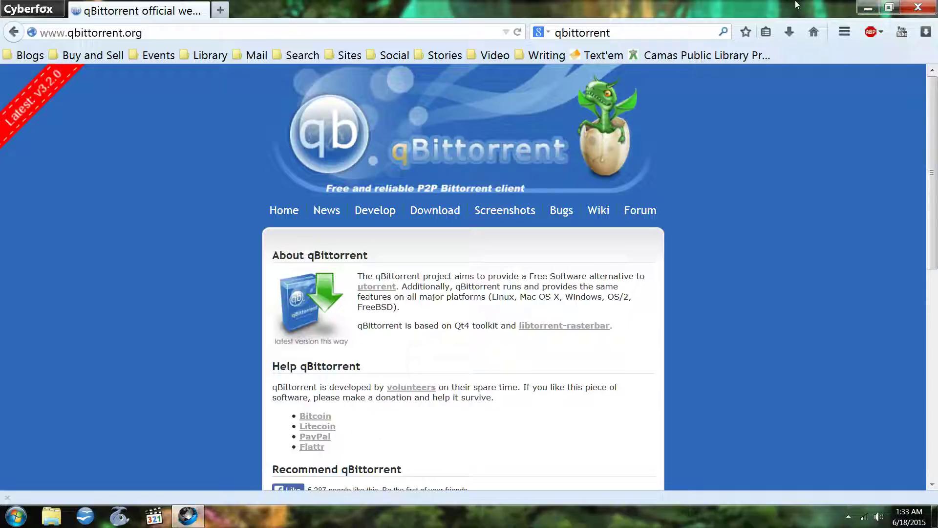
Step: Minimise Cyberfox and launch qBittorrent v3.2.0 from the Start menu
click(868, 9)
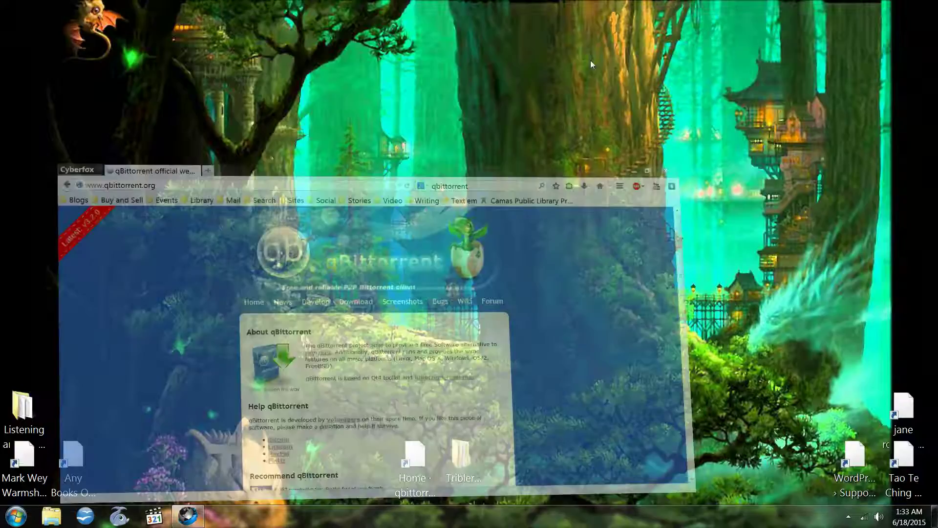
click(16, 518)
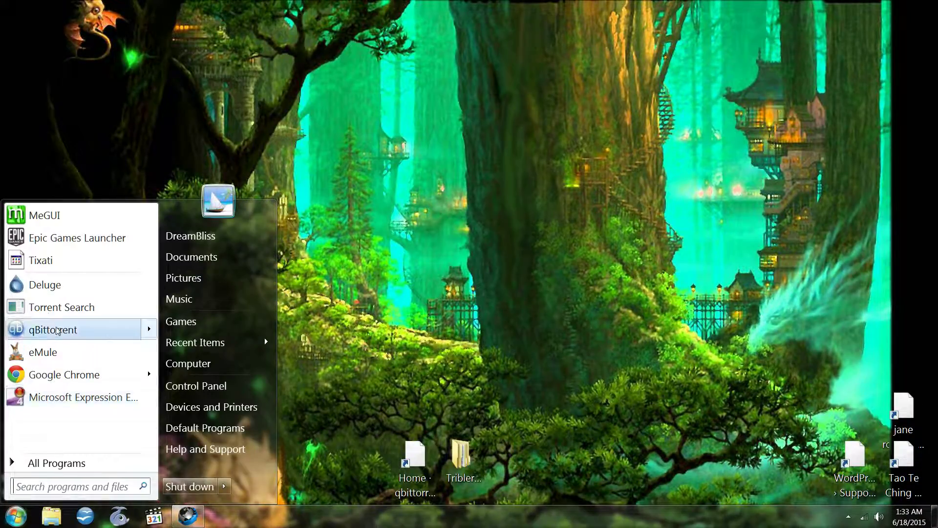
click(57, 331)
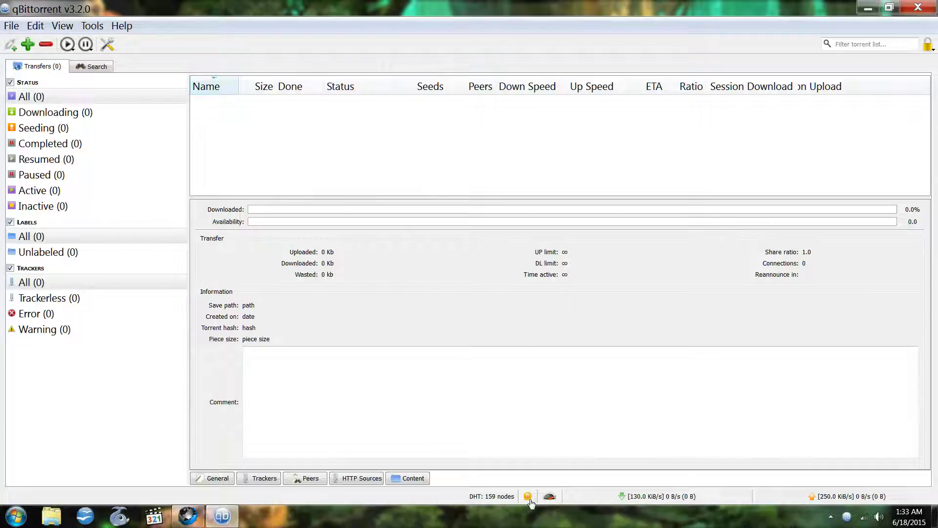
Step: Browse the menus, visit the Search tab, return to Transfers, then show the Tools menu
mouse_move(528, 497)
click(30, 27)
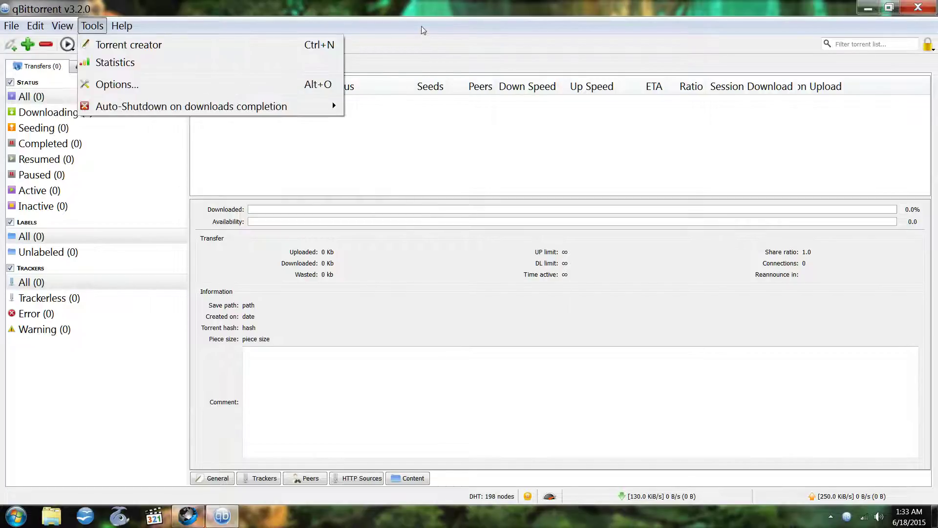
click(93, 67)
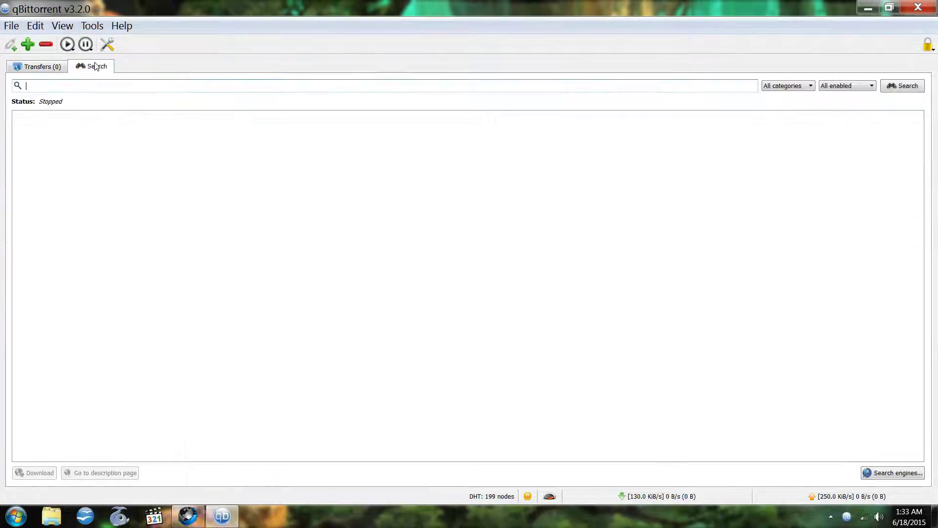
click(39, 69)
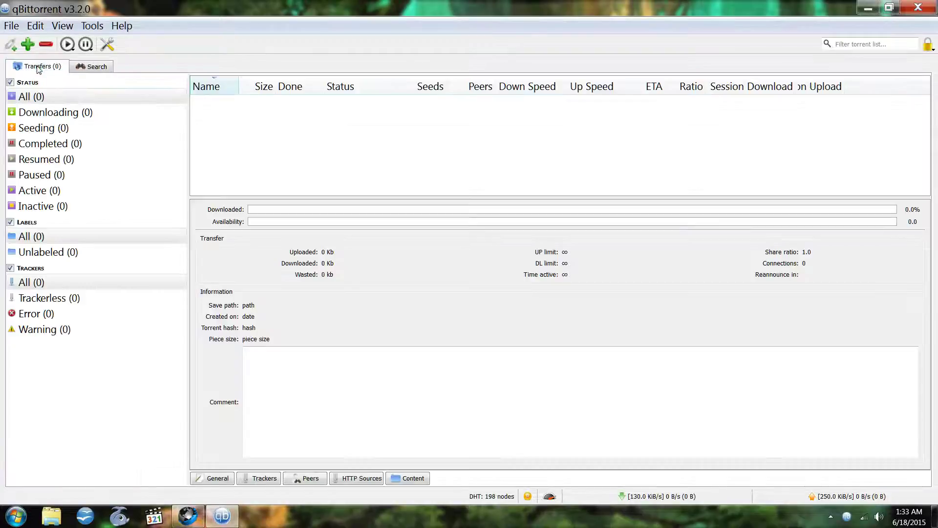
click(91, 27)
mouse_move(44, 25)
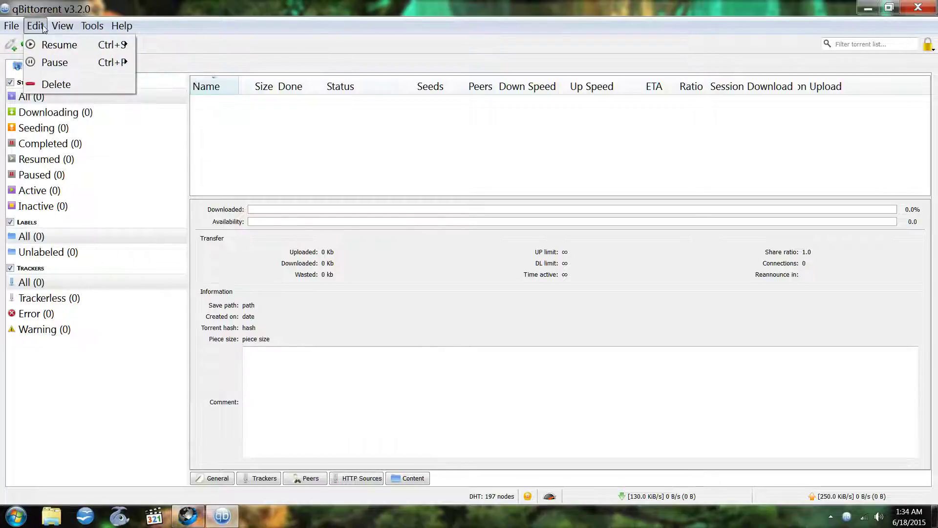
Step: Open Tools > Options and step through Downloads, Connection and Speed, showing 250/130 KiB/s limits
mouse_move(97, 25)
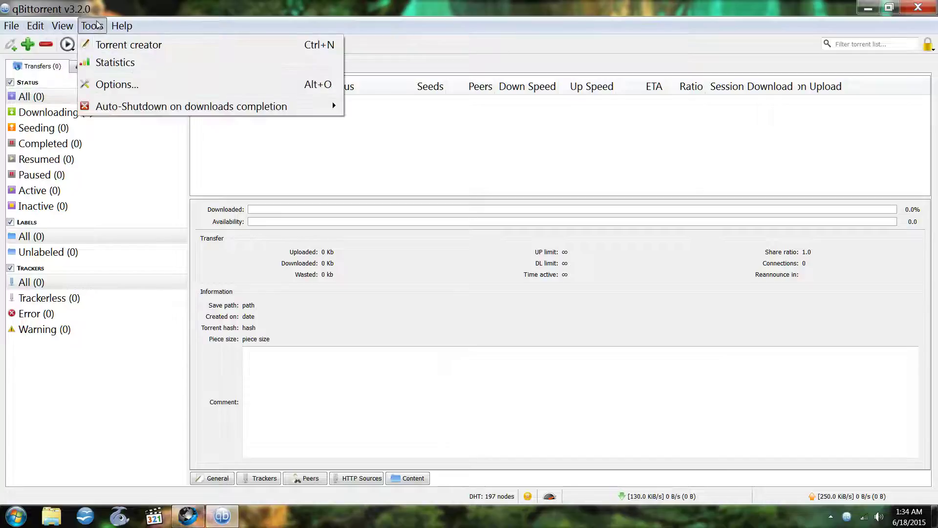
click(110, 84)
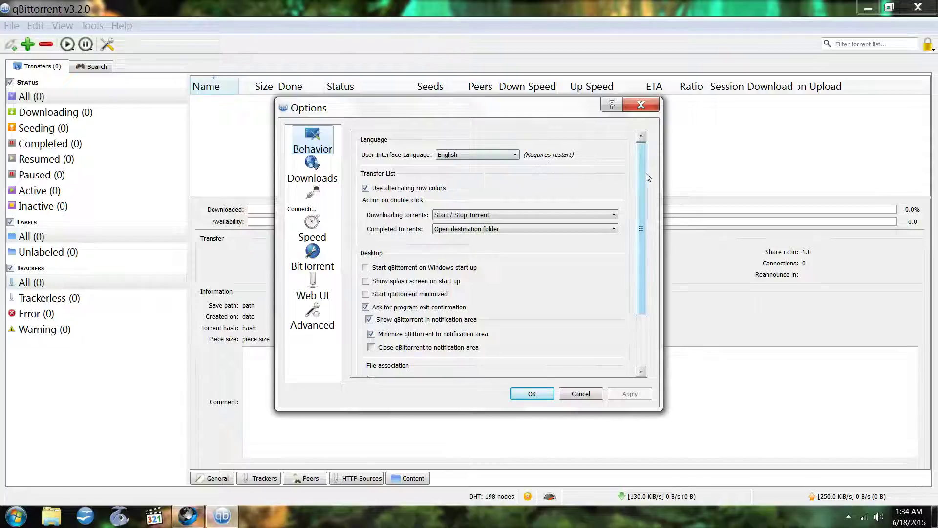
scroll(645, 173, down, 3)
scroll(646, 173, up, 3)
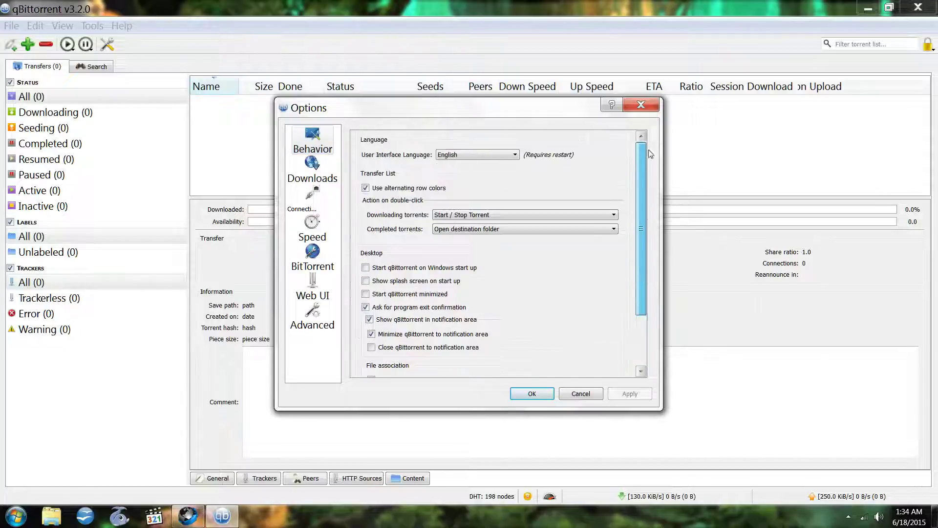
click(313, 179)
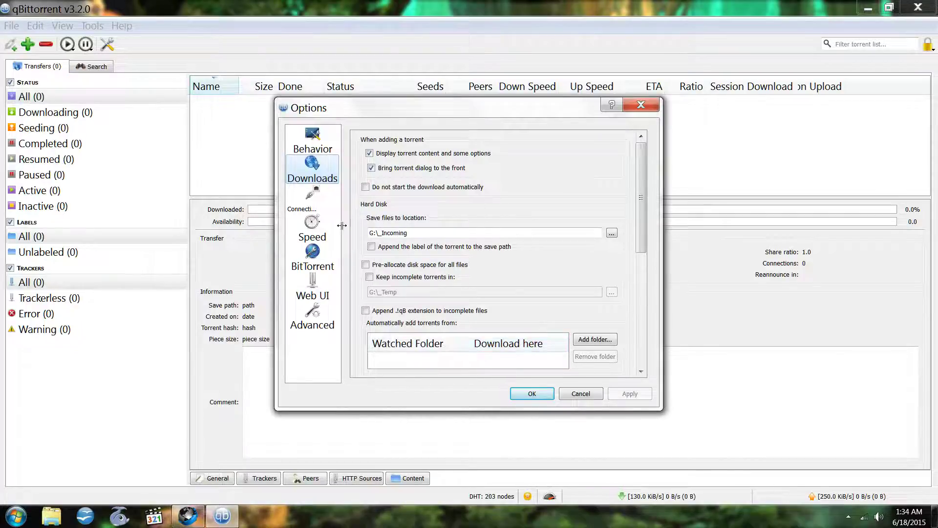
click(310, 207)
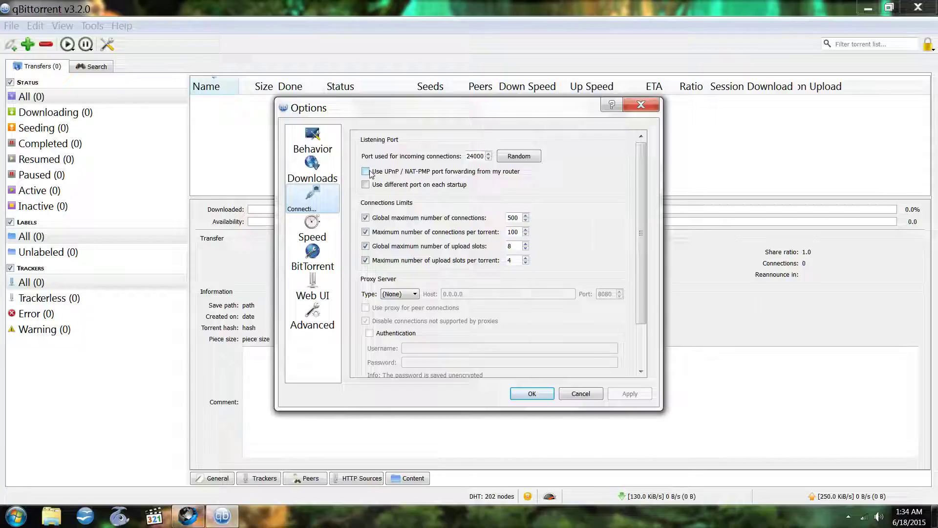
drag(641, 214, 649, 254)
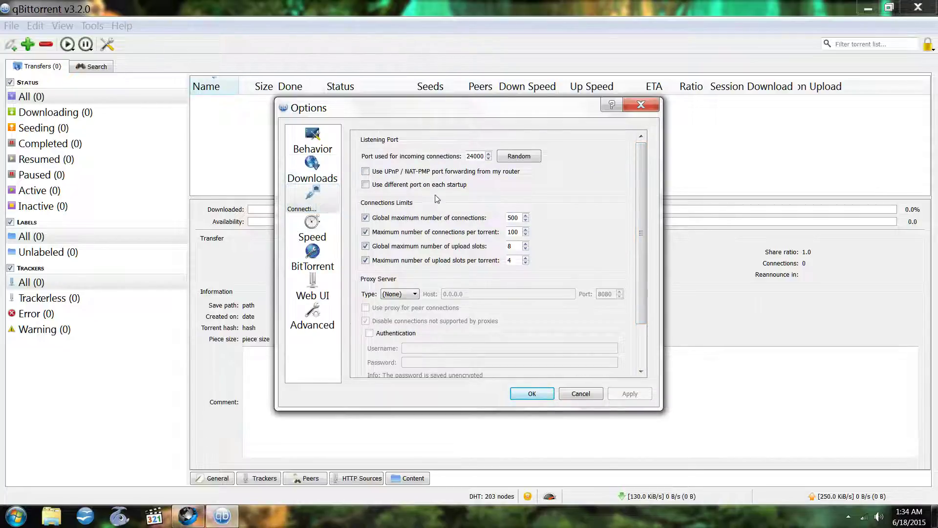
click(317, 233)
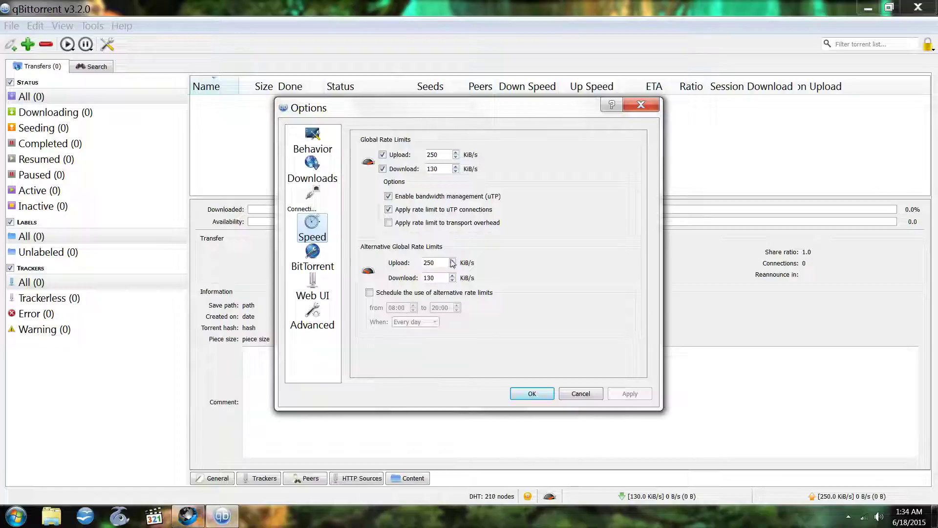
Step: Review the BitTorrent and Advanced settings pages, then cancel the Options dialog without applying changes
click(319, 256)
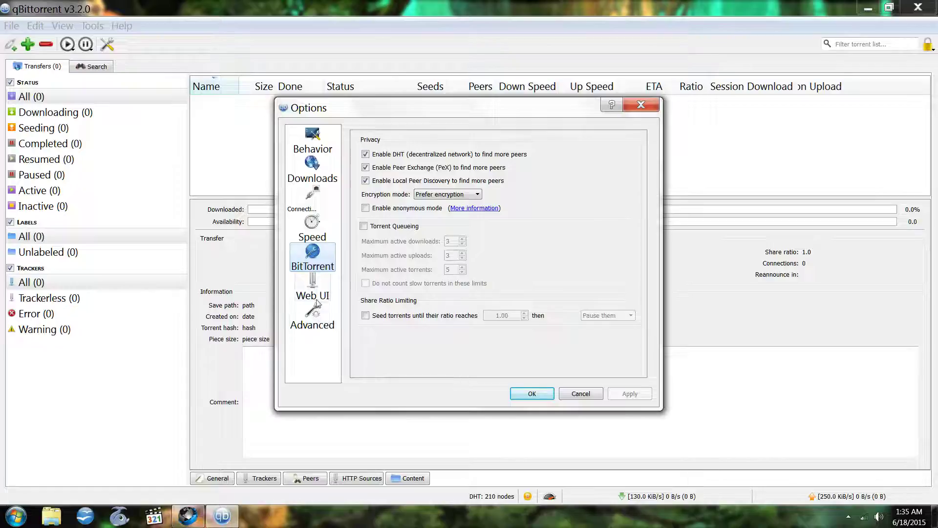
click(316, 317)
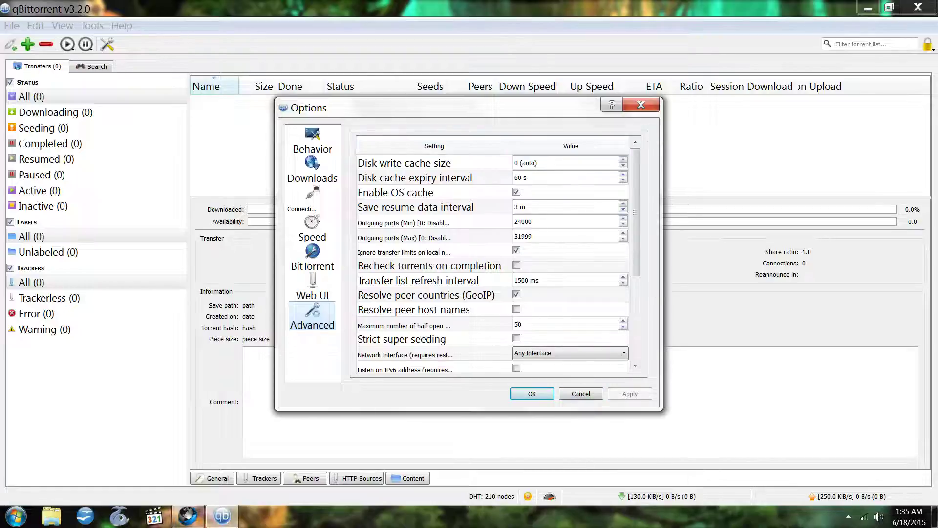
click(586, 395)
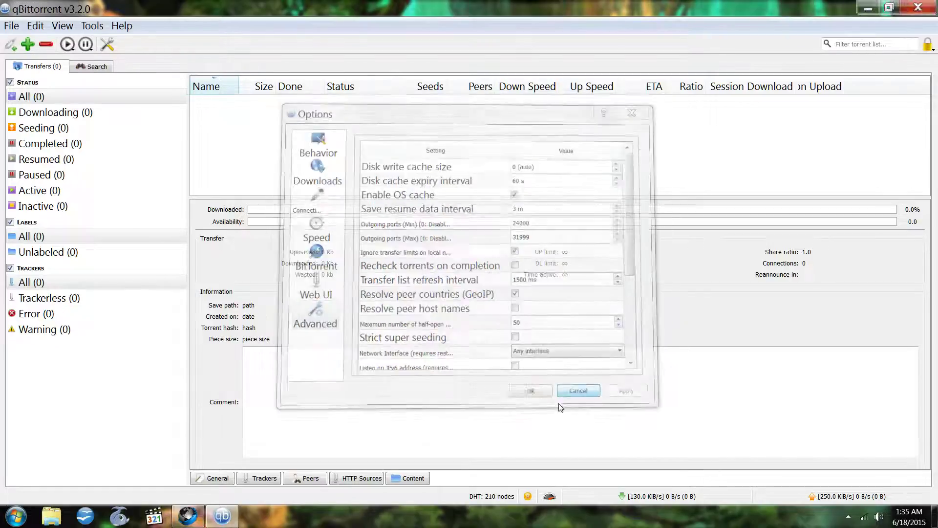
Step: Open the recent AppData\Roaming\qBittorrent folder from Explorer's taskbar list, shorten it, and refocus qBittorrent
right_click(67, 520)
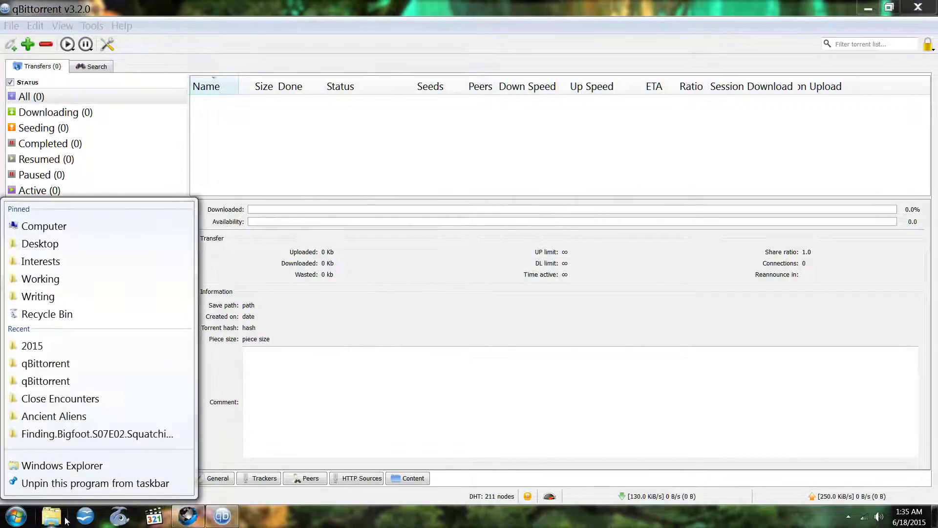
click(38, 362)
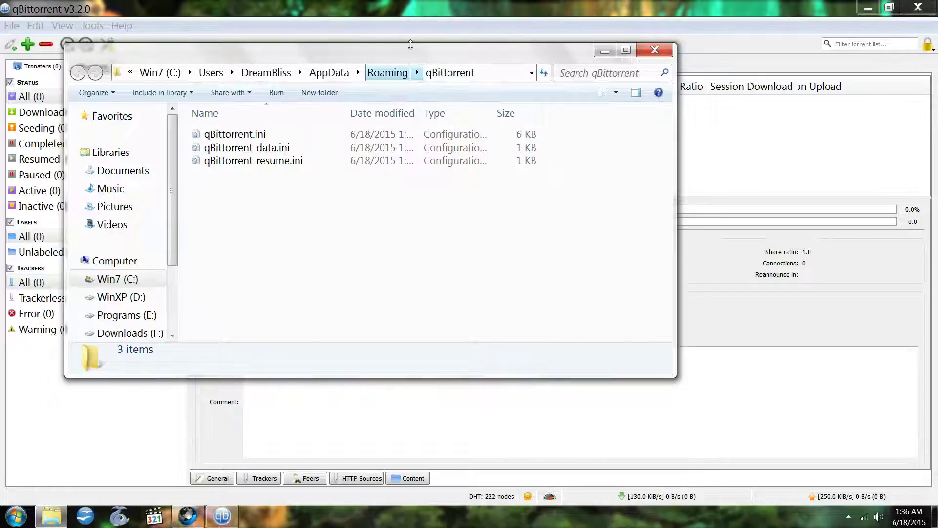
drag(411, 45, 411, 81)
click(430, 13)
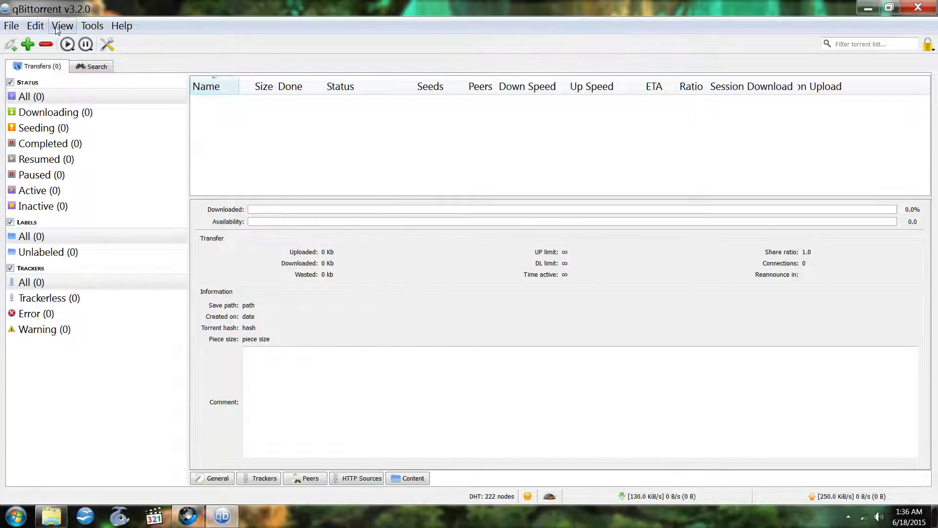
click(34, 27)
mouse_move(61, 26)
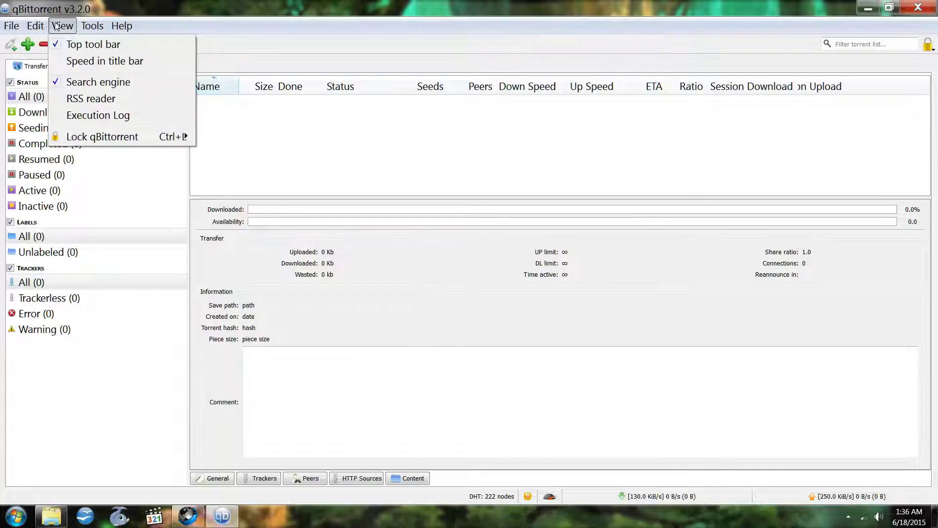
mouse_move(92, 27)
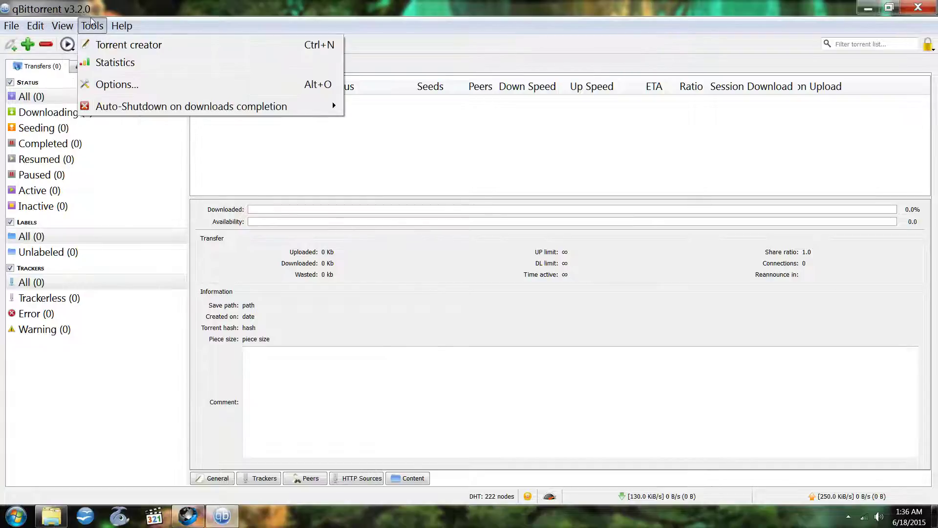
click(114, 86)
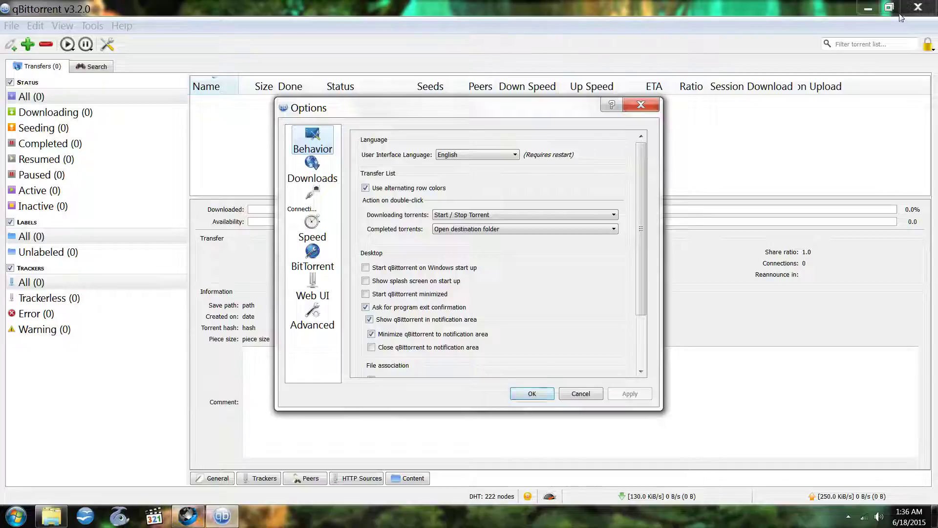
click(584, 392)
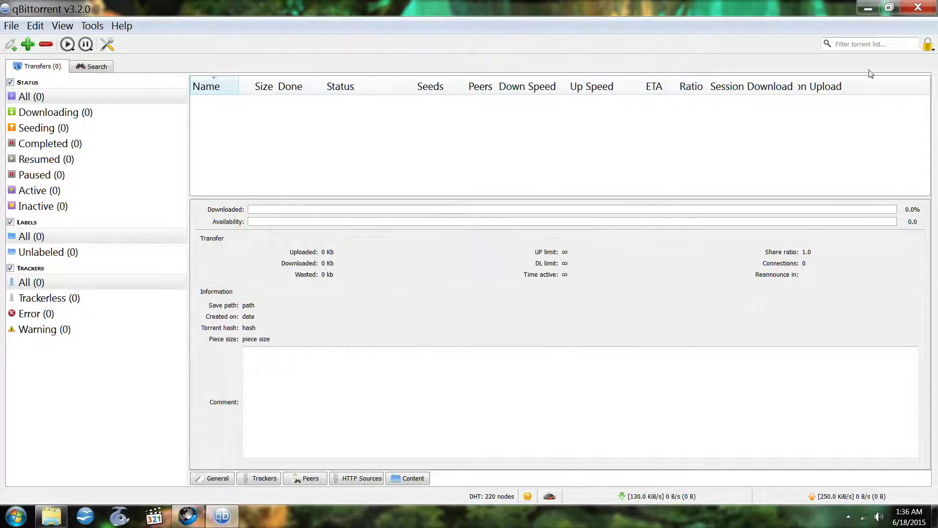
Step: Minimize qBittorrent and open qBittorrent.ini from the settings folder in Notepad
click(876, 6)
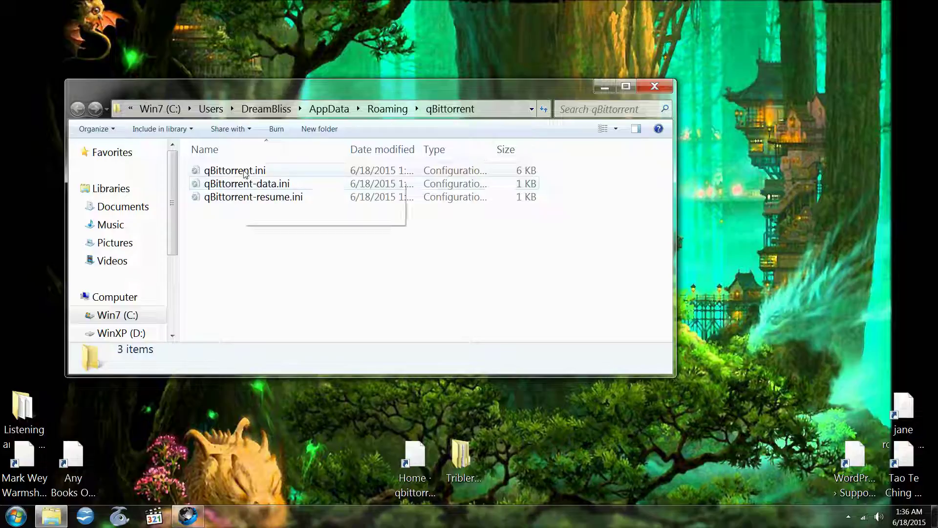
mouse_move(246, 186)
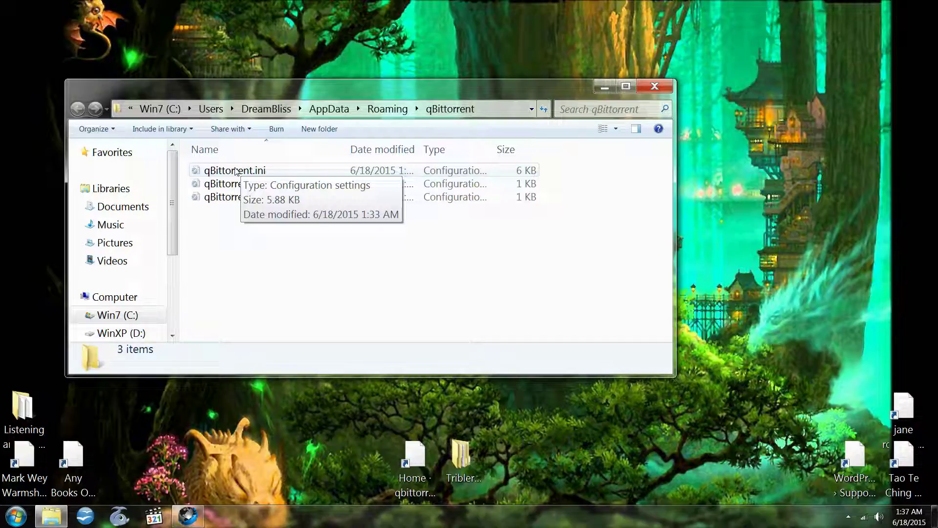
double_click(236, 171)
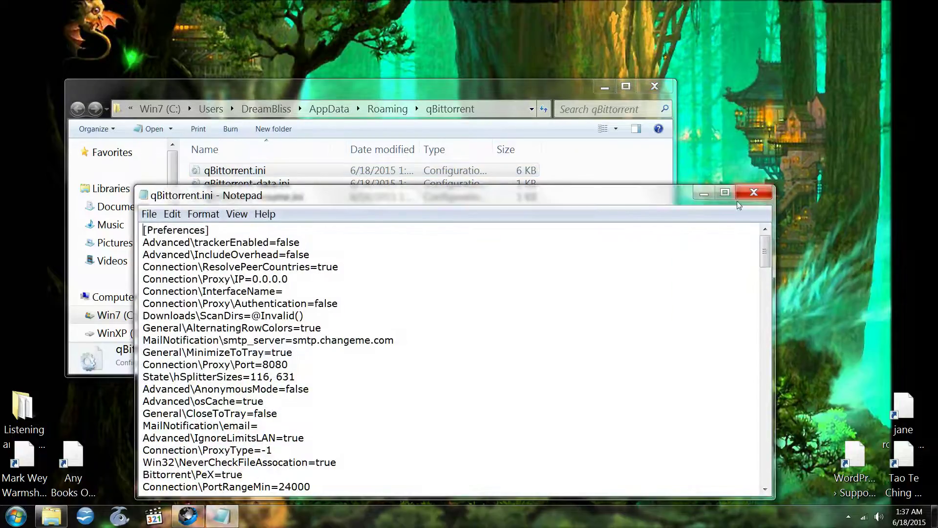
Step: Maximize Notepad and scroll down to the GlobalDLLimitAlt=130, GlobalUPLimitAlt=250 and PortRangeMin=24000 lines
click(725, 192)
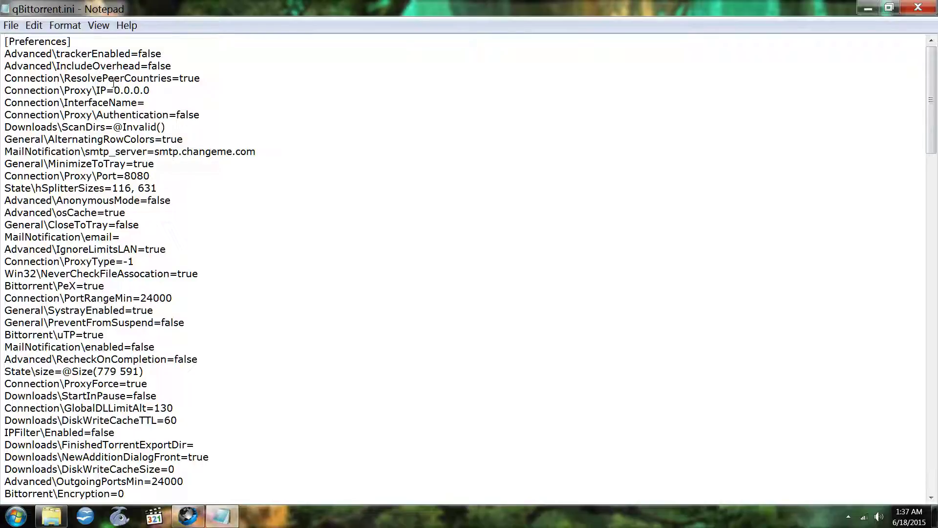
scroll(114, 83, down, 1)
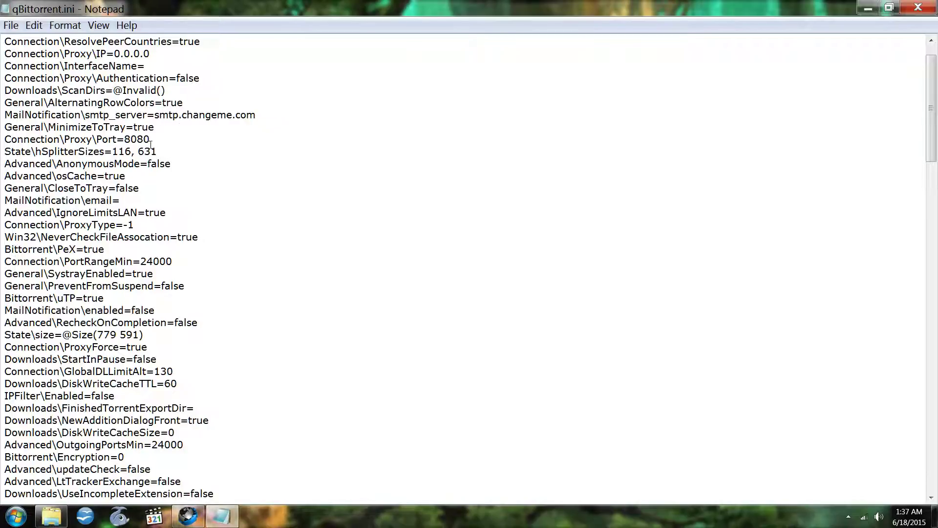
scroll(150, 145, down, 1)
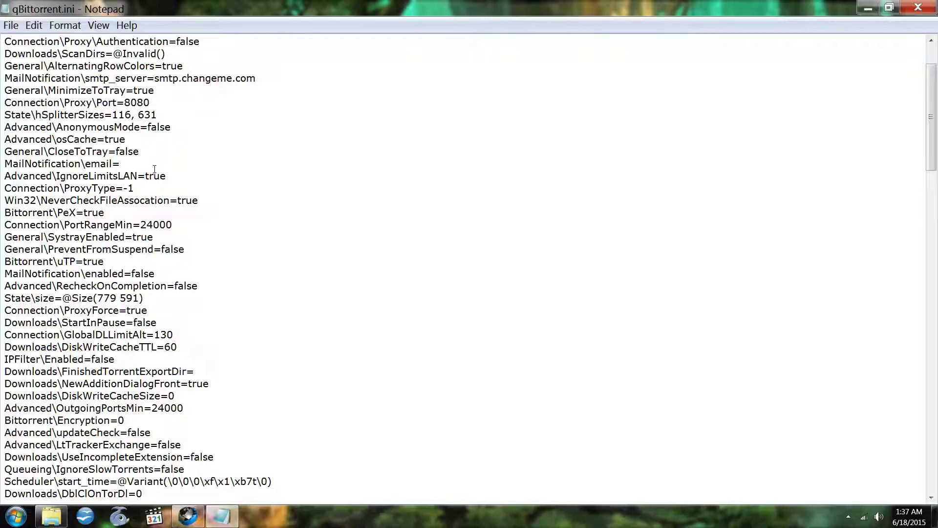
scroll(154, 169, down, 1)
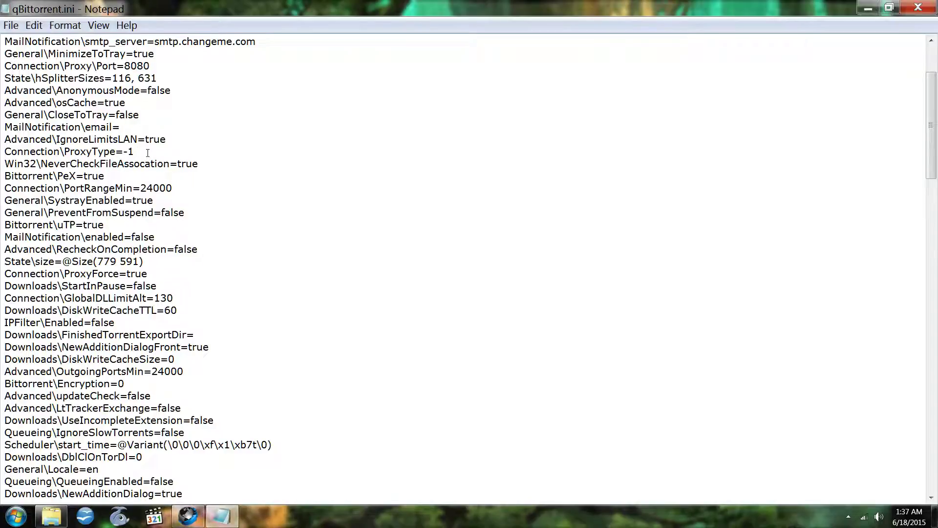
scroll(147, 153, down, 1)
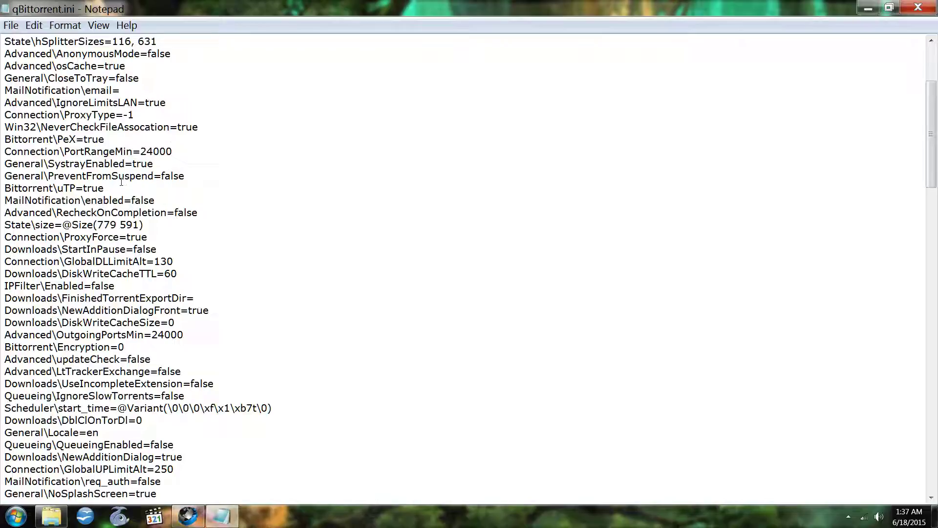
scroll(121, 181, down, 1)
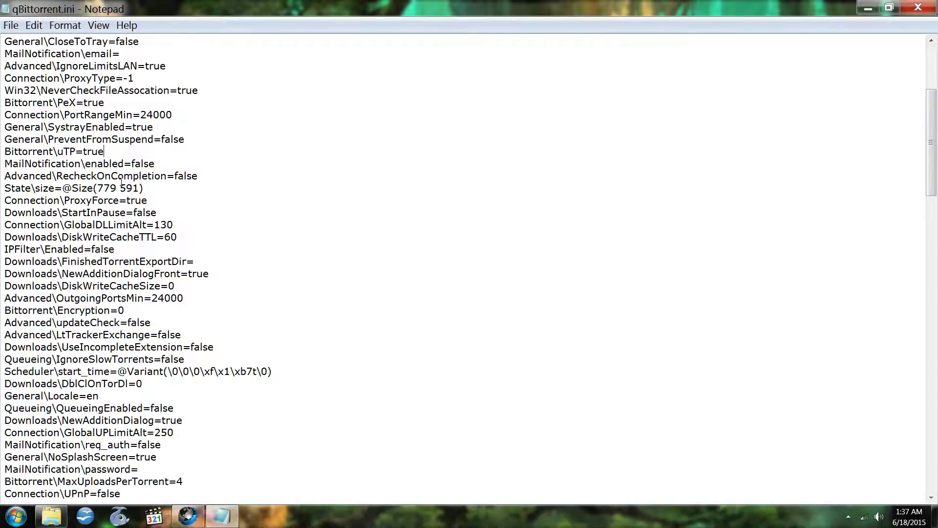
scroll(121, 182, down, 1)
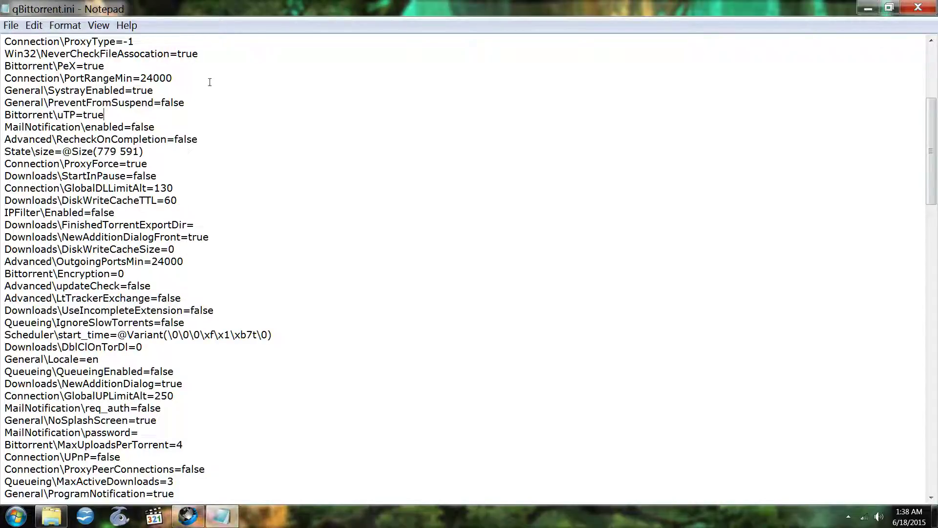
scroll(135, 137, down, 1)
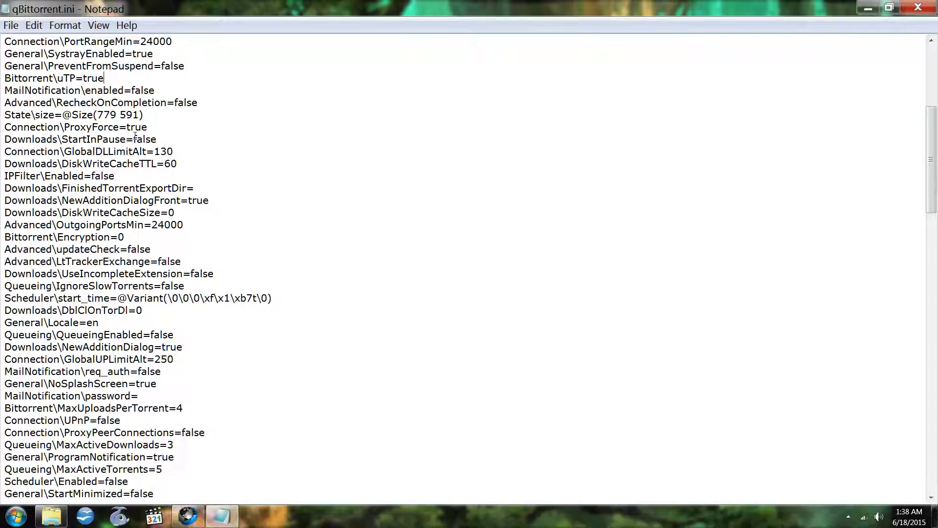
scroll(134, 136, down, 1)
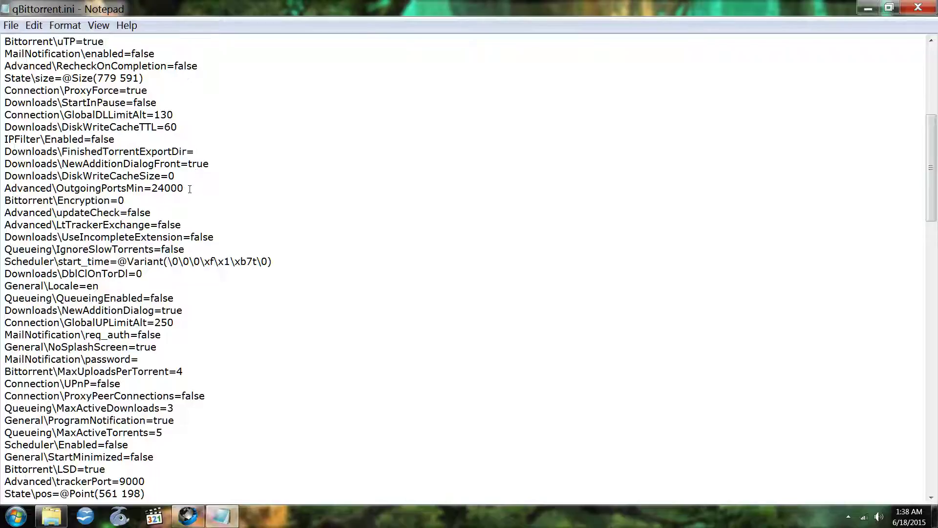
scroll(189, 189, down, 1)
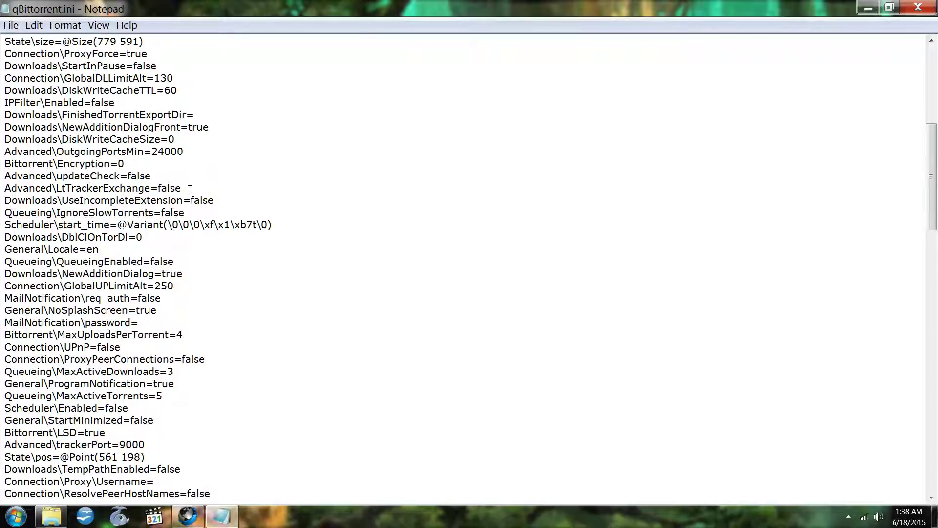
scroll(190, 189, down, 1)
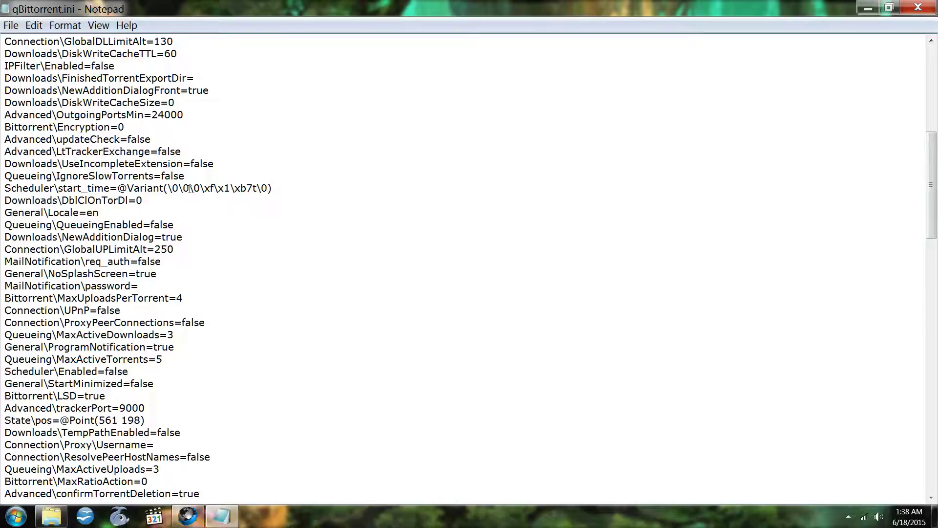
scroll(190, 189, down, 1)
scroll(189, 189, down, 1)
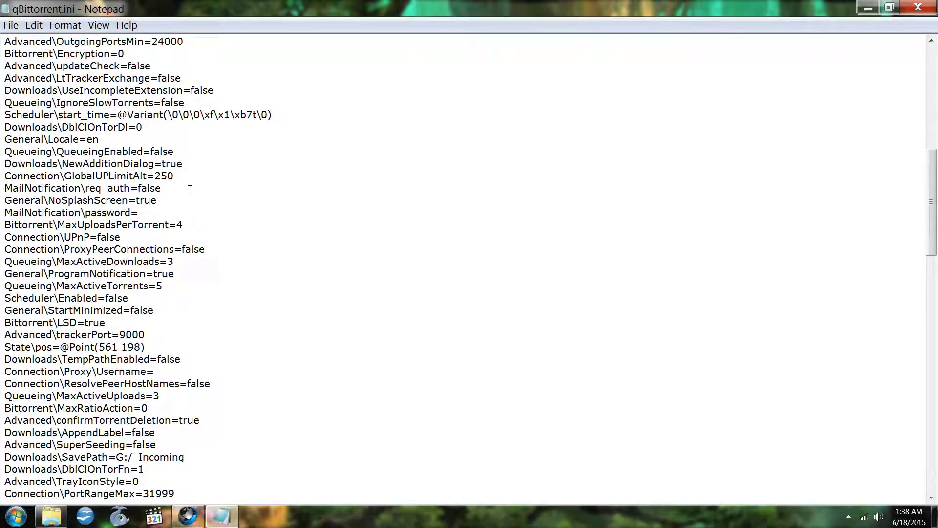
scroll(190, 189, down, 1)
scroll(190, 189, down, 1)
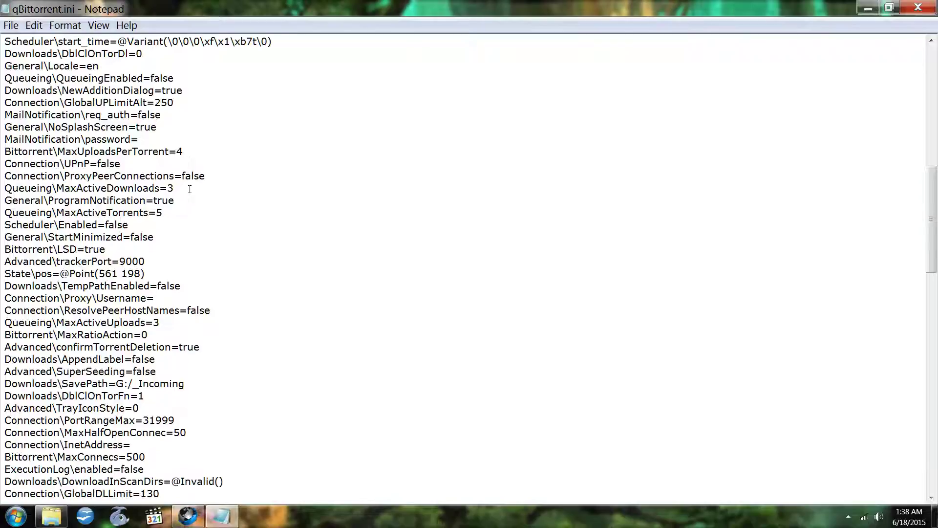
scroll(190, 189, down, 1)
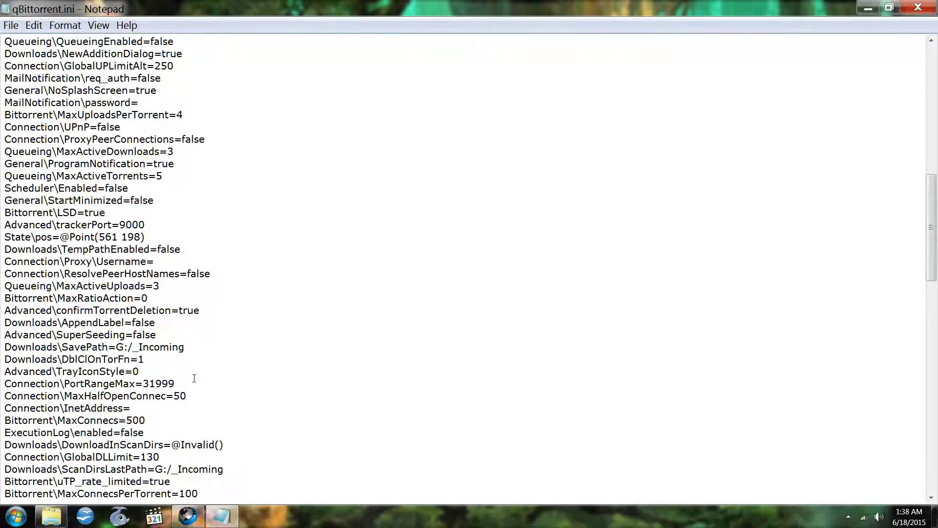
scroll(174, 377, down, 1)
scroll(173, 378, down, 1)
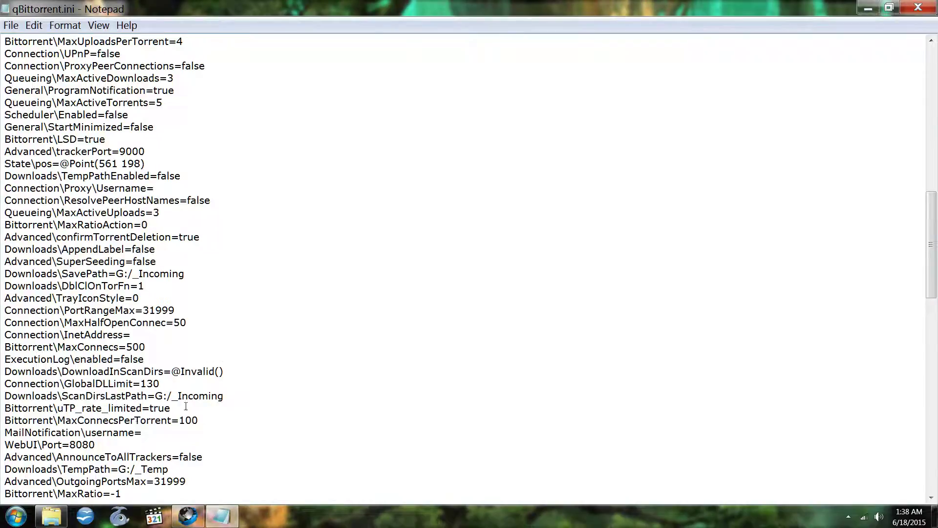
scroll(203, 407, down, 1)
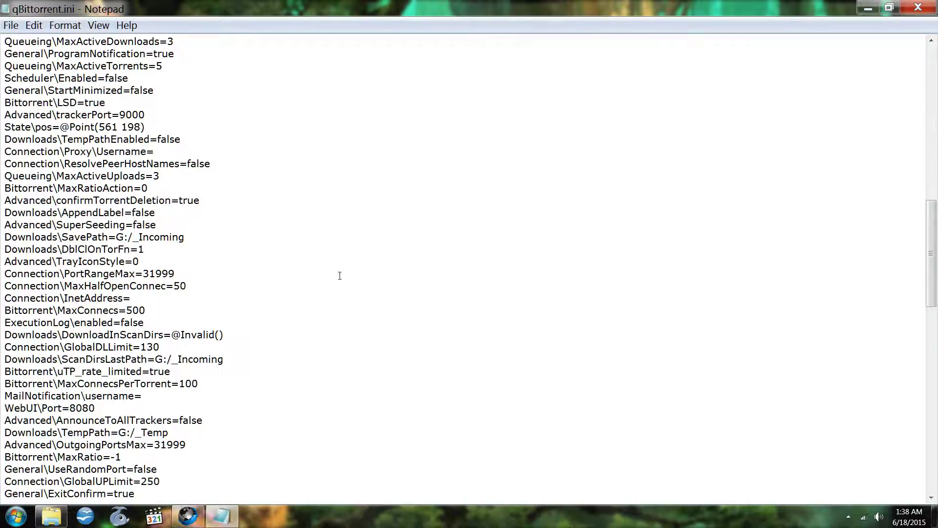
scroll(286, 397, down, 1)
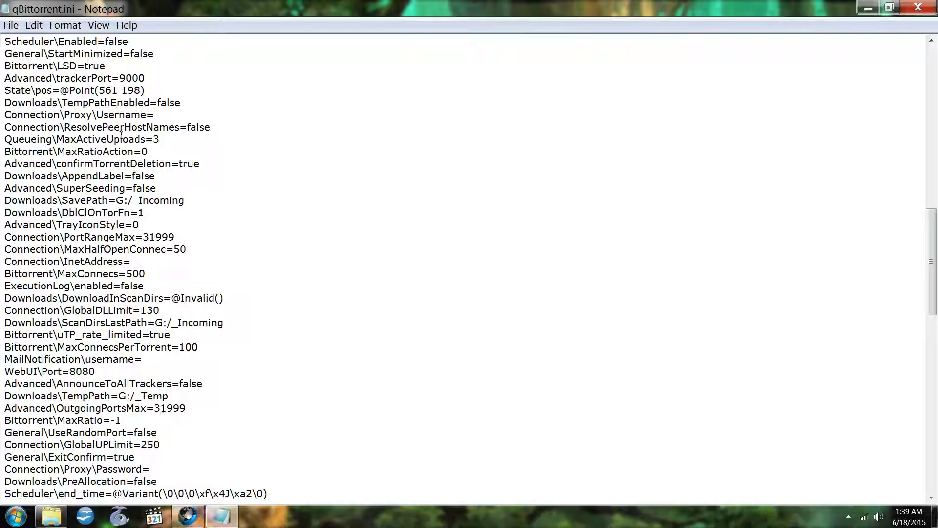
Step: Copy the Connection\PortRangeMin= key from the PortRangeMin=24000 line
click(85, 236)
scroll(87, 234, up, 9)
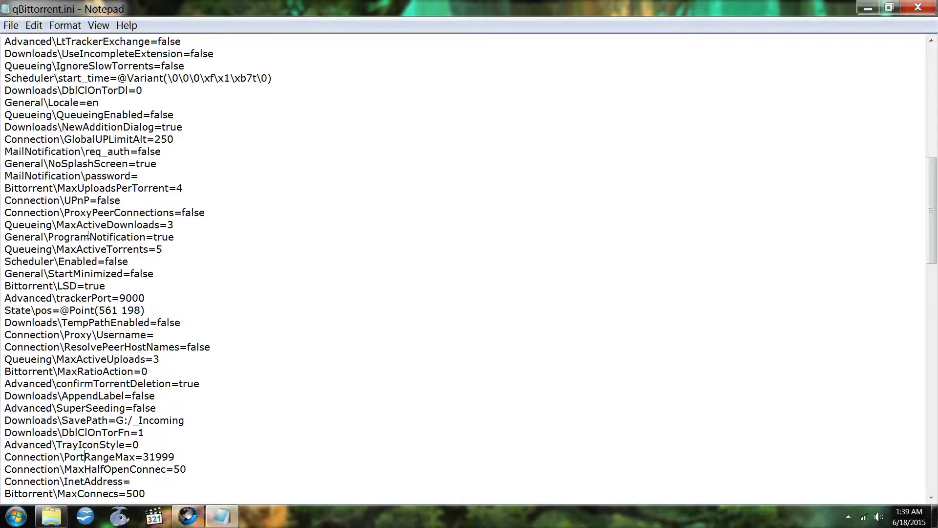
scroll(87, 235, up, 1)
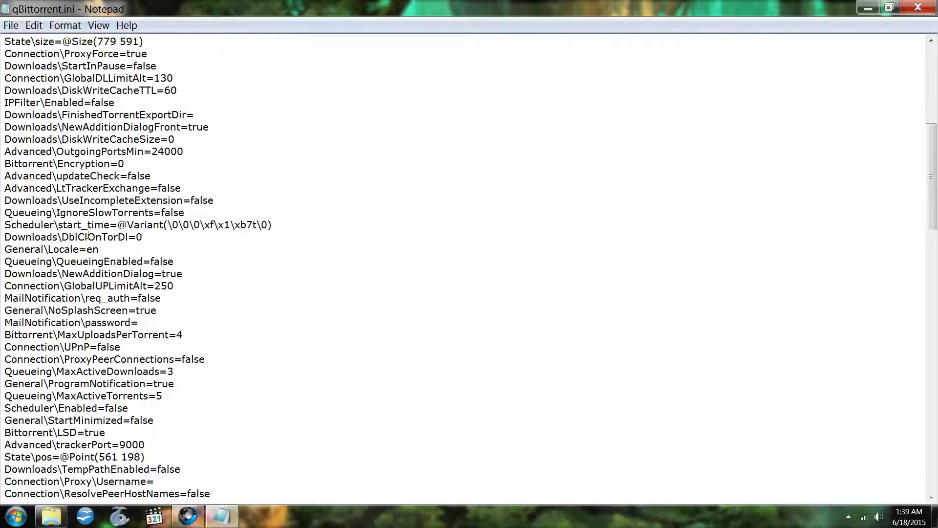
scroll(87, 236, up, 4)
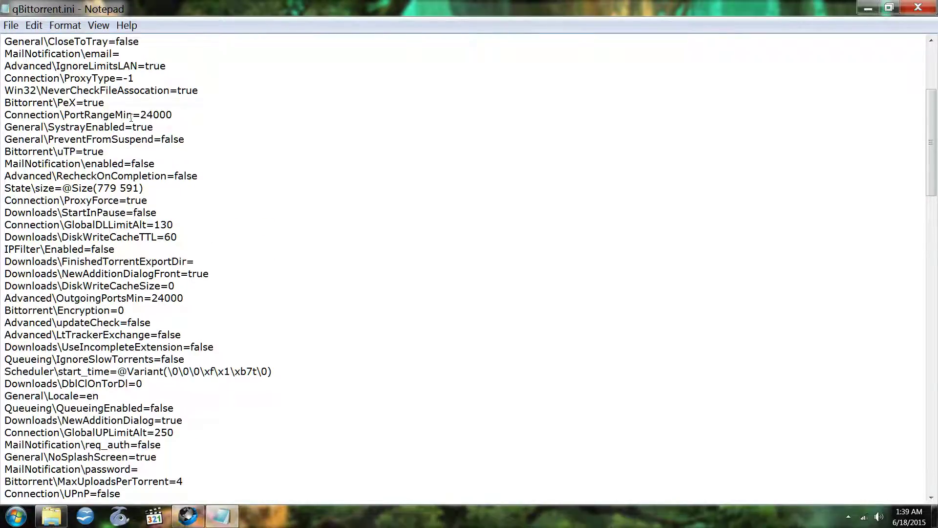
drag(132, 115, 11, 115)
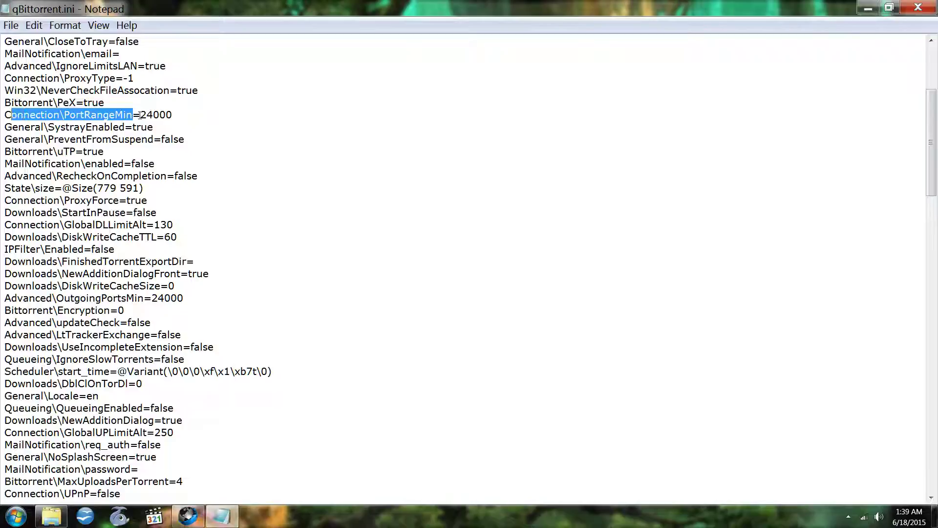
drag(141, 115, 4, 115)
right_click(42, 108)
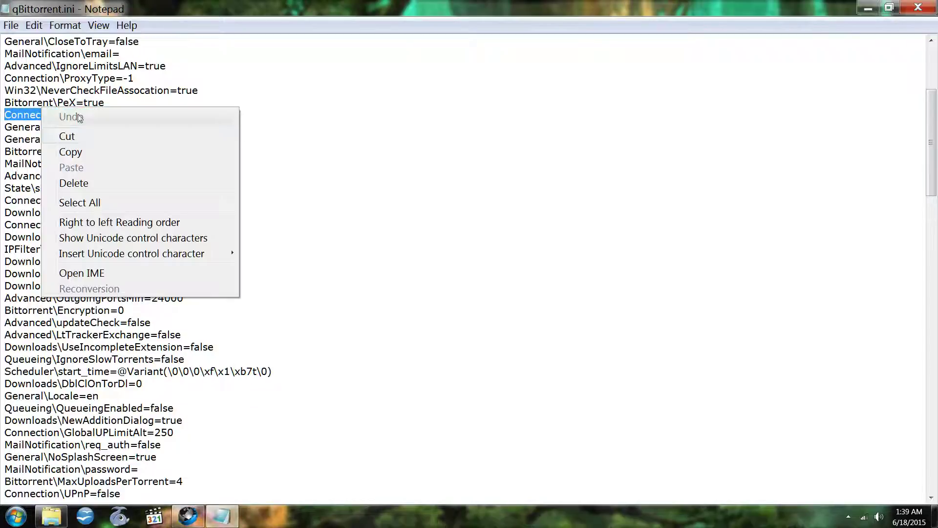
click(87, 151)
Step: Paste the copied key onto a new line directly below PortRangeMin=24000
click(191, 114)
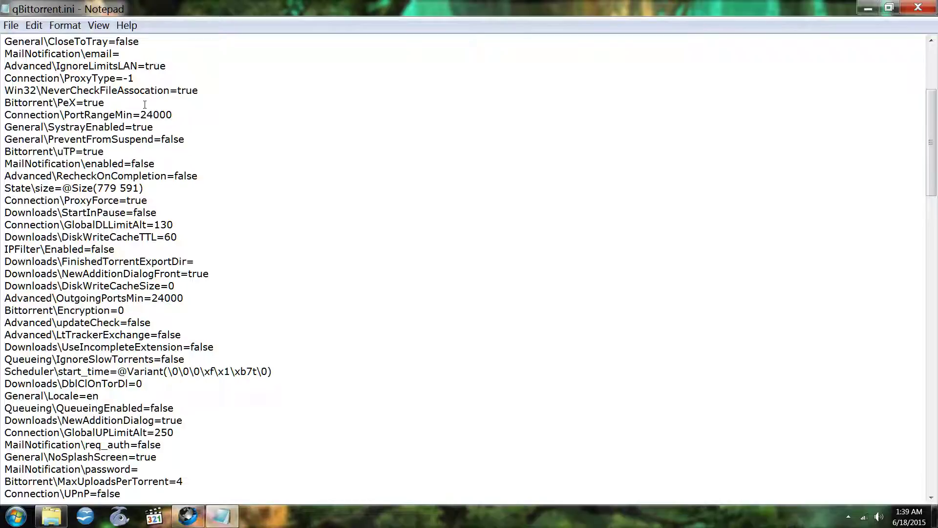
key(Return)
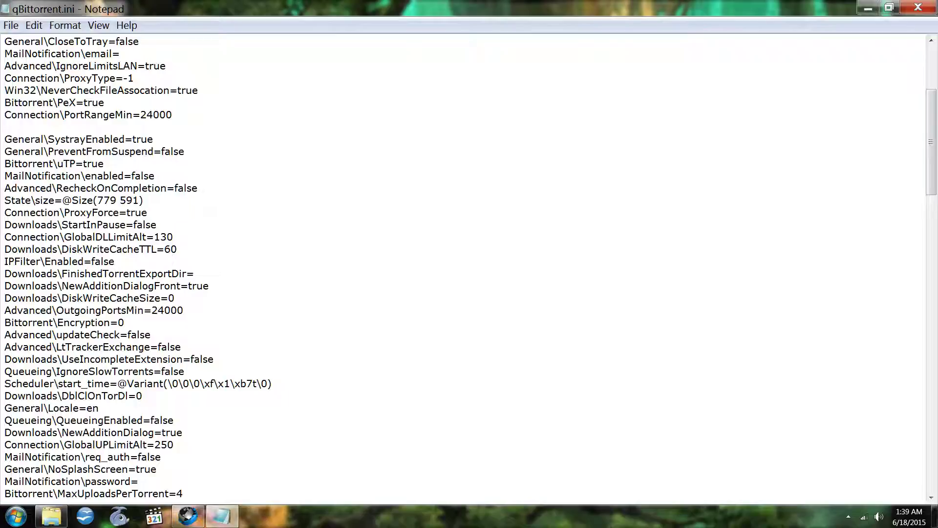
key(ctrl+v)
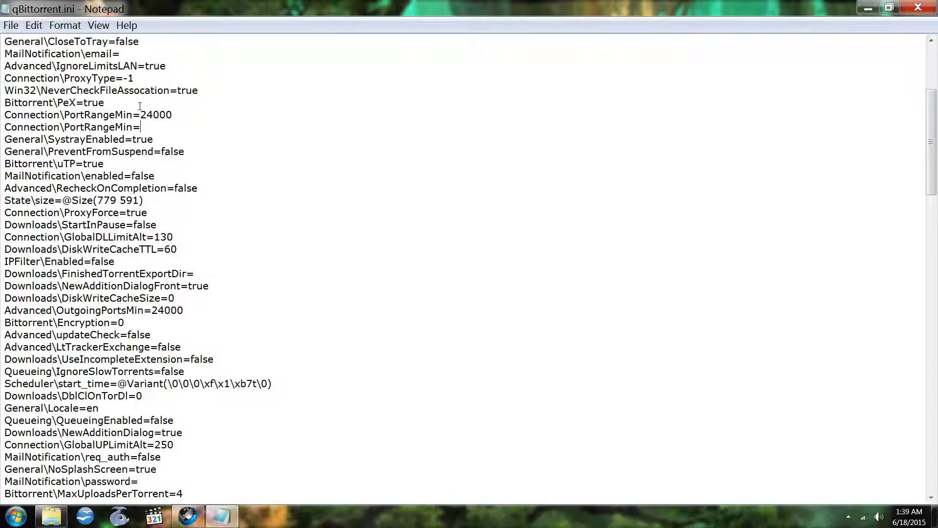
Step: Turn the pasted line into Connection\PortRangeMax=31999
drag(132, 127, 124, 126)
text(ax)
click(152, 127)
text(31999)
Step: Delete the new PortRangeMax=31999 line and its leftover empty line
drag(183, 127, 3, 128)
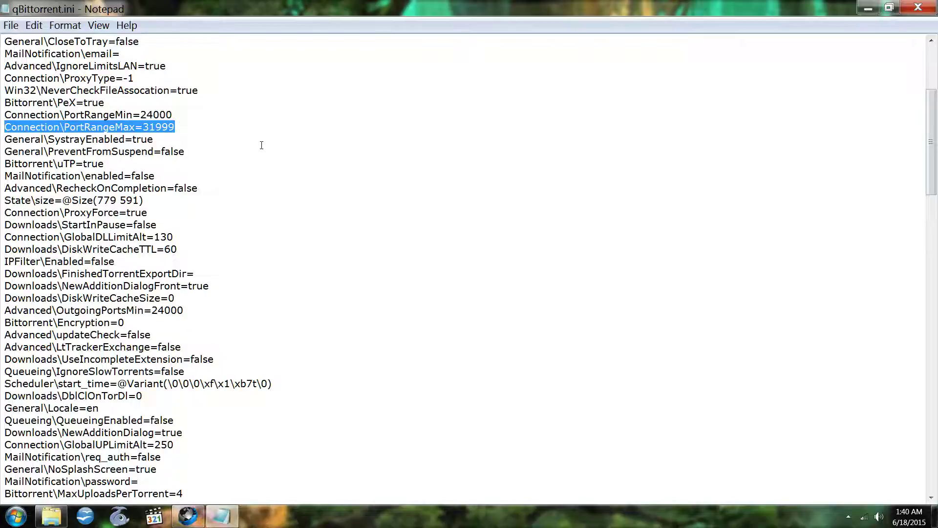
key(Delete)
key(BackSpace)
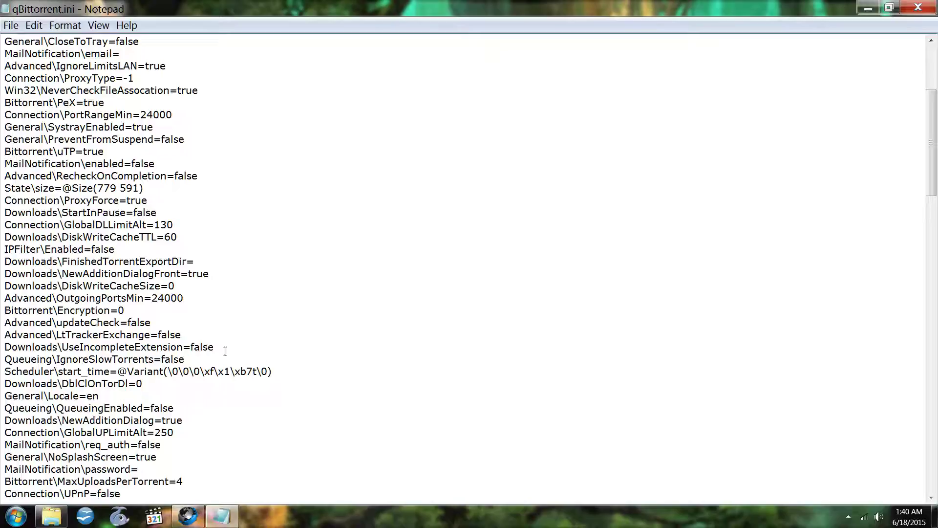
click(165, 298)
scroll(129, 272, down, 1)
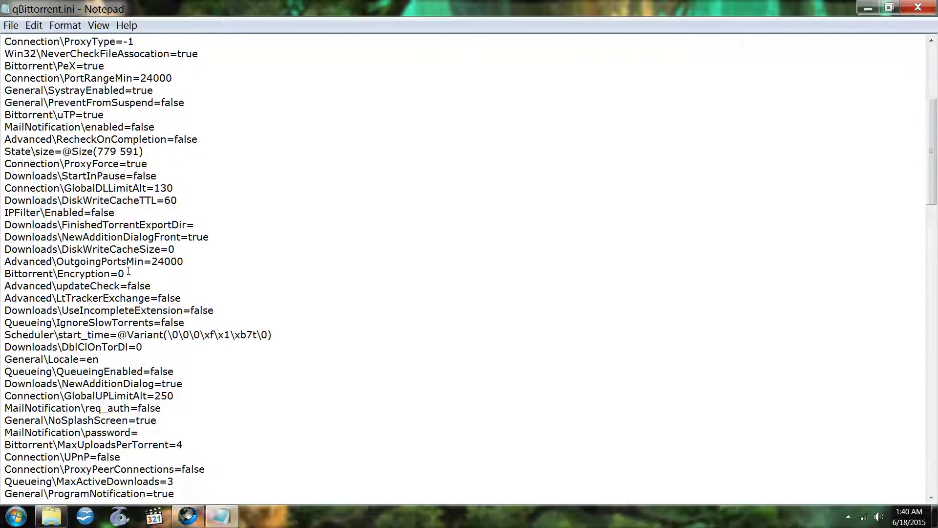
scroll(129, 271, down, 3)
scroll(129, 271, down, 2)
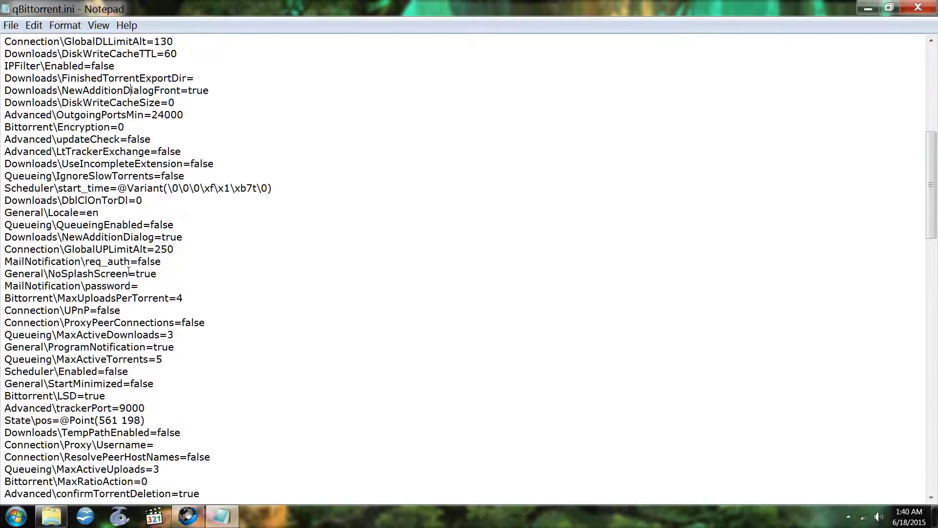
scroll(129, 271, down, 3)
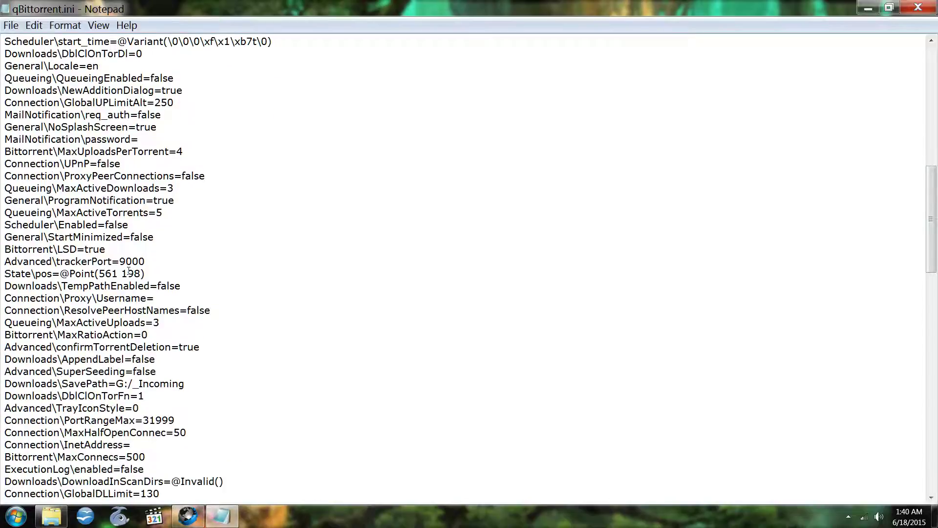
scroll(136, 425, down, 4)
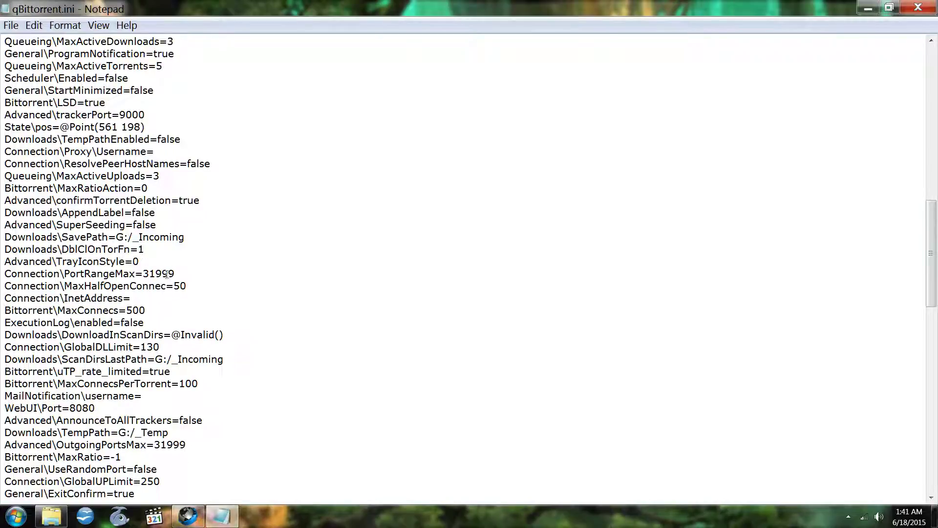
drag(174, 274, 136, 273)
click(142, 274)
drag(192, 451, 155, 441)
scroll(195, 272, up, 5)
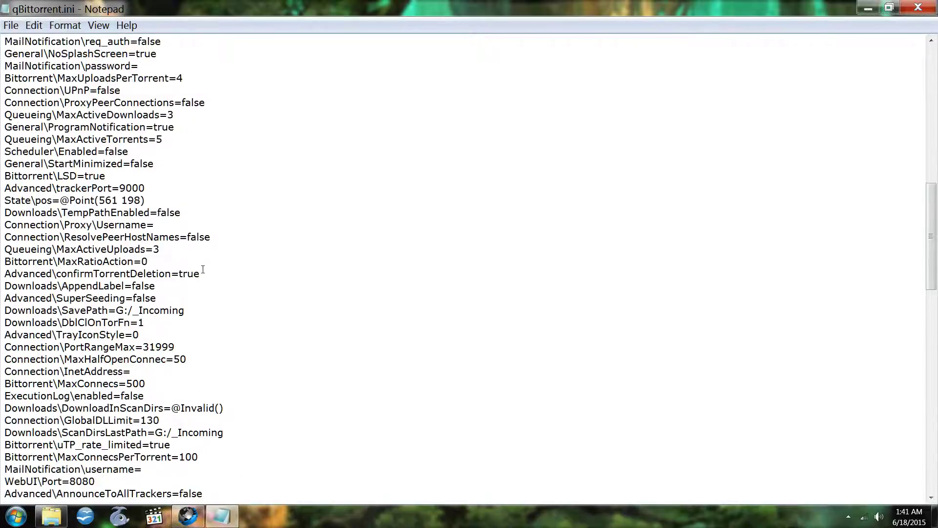
scroll(203, 269, up, 2)
scroll(203, 269, up, 3)
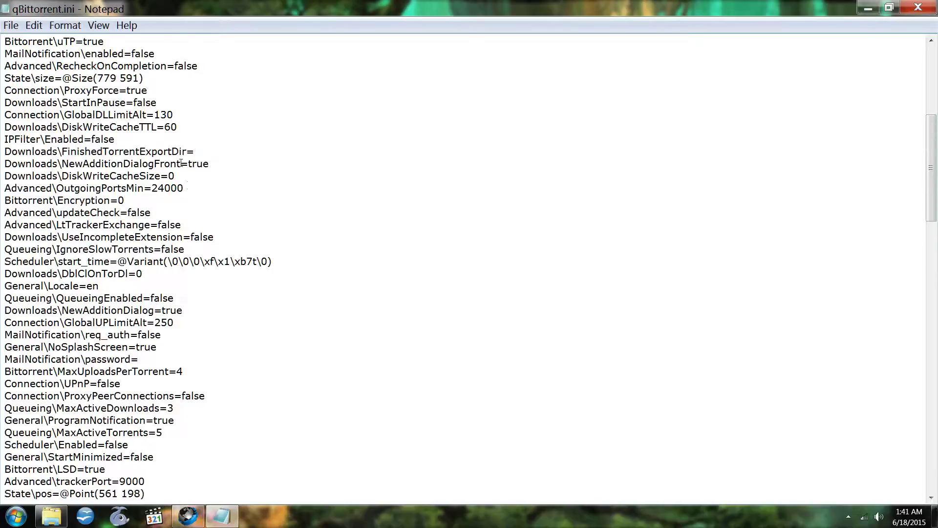
scroll(224, 312, down, 8)
scroll(224, 313, down, 6)
scroll(224, 313, down, 2)
scroll(224, 314, down, 6)
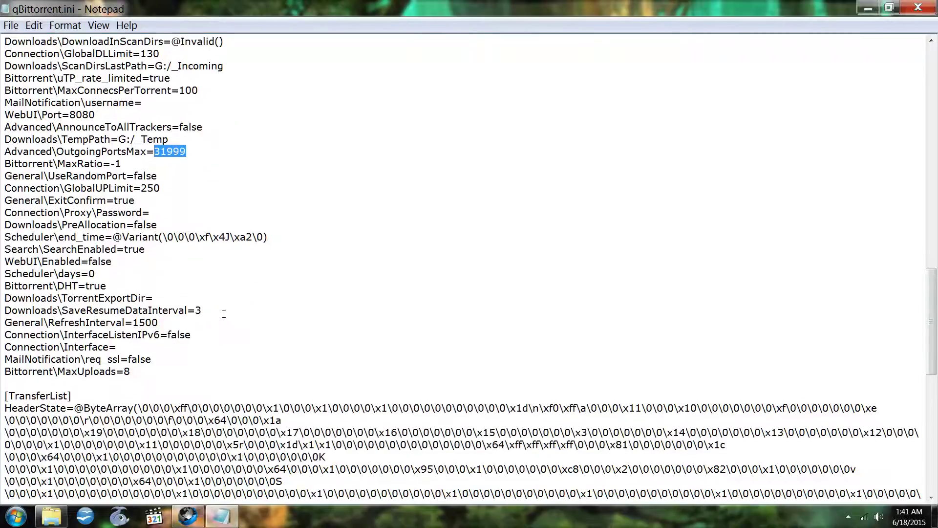
scroll(224, 313, down, 10)
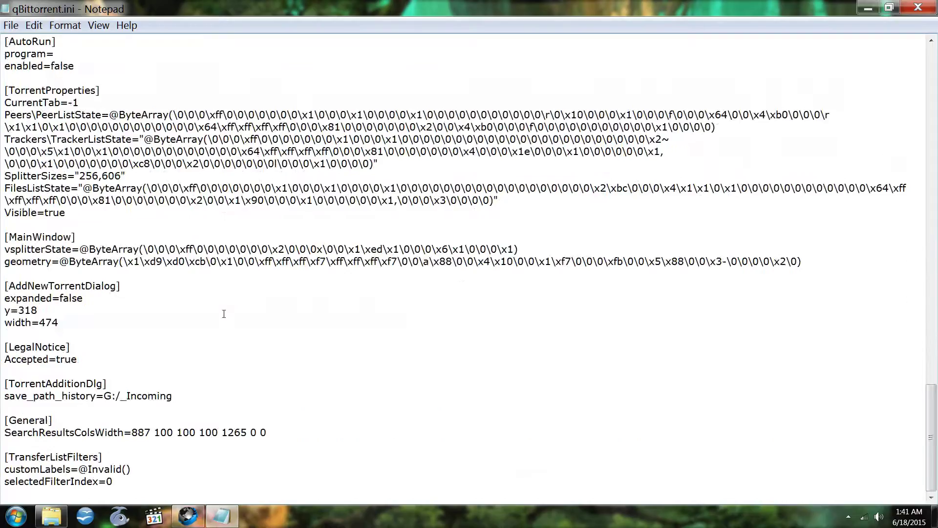
scroll(223, 314, up, 7)
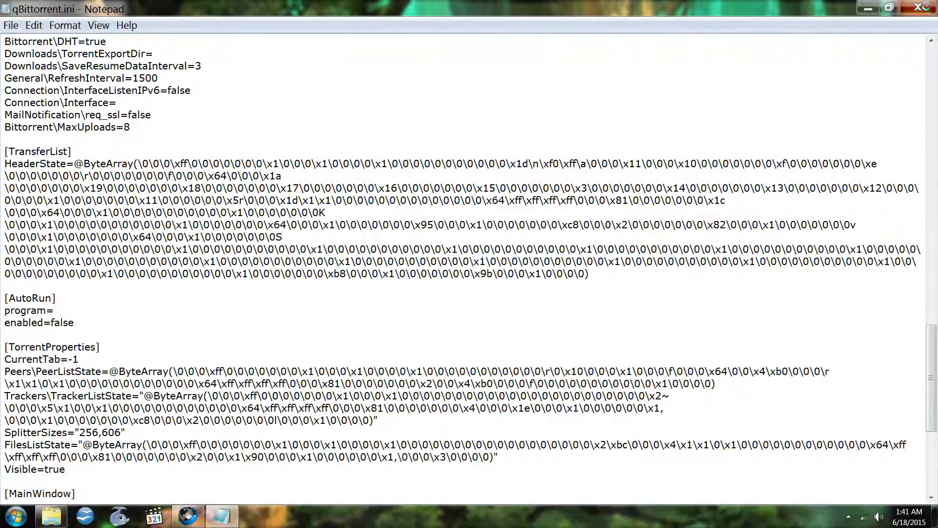
Step: Close qBittorrent.ini in Notepad without saving and bring Cyberfox to the front
click(918, 7)
click(500, 264)
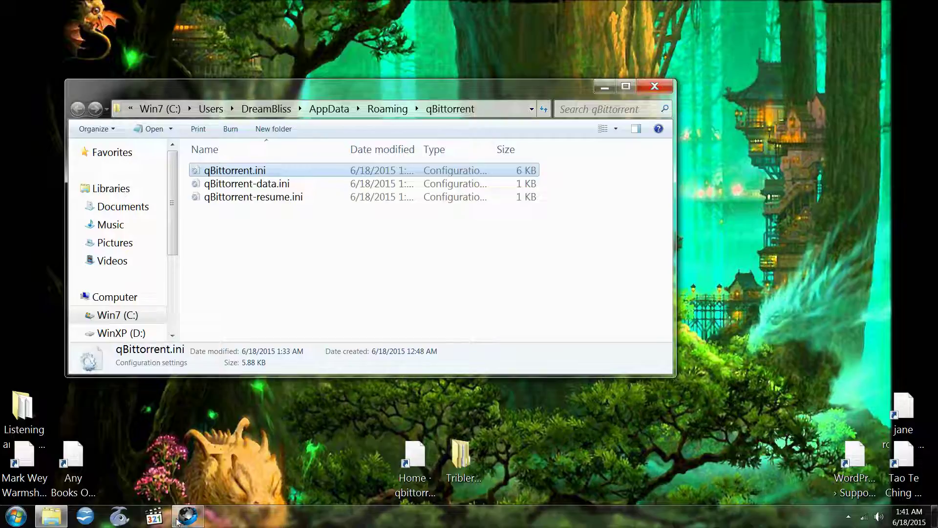
click(195, 490)
click(187, 515)
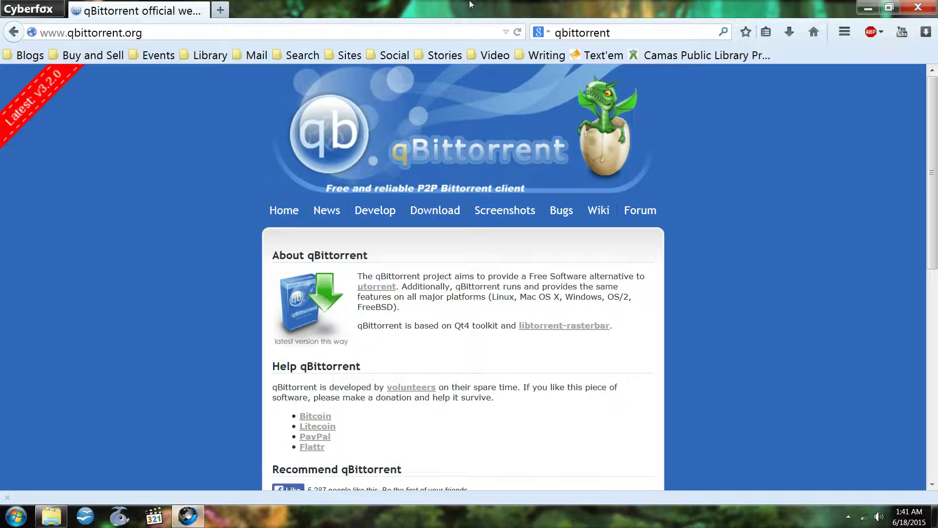
Step: Search 'speedtest', open Speedtest.net and start the connection speed test
click(578, 37)
text(speedtest)
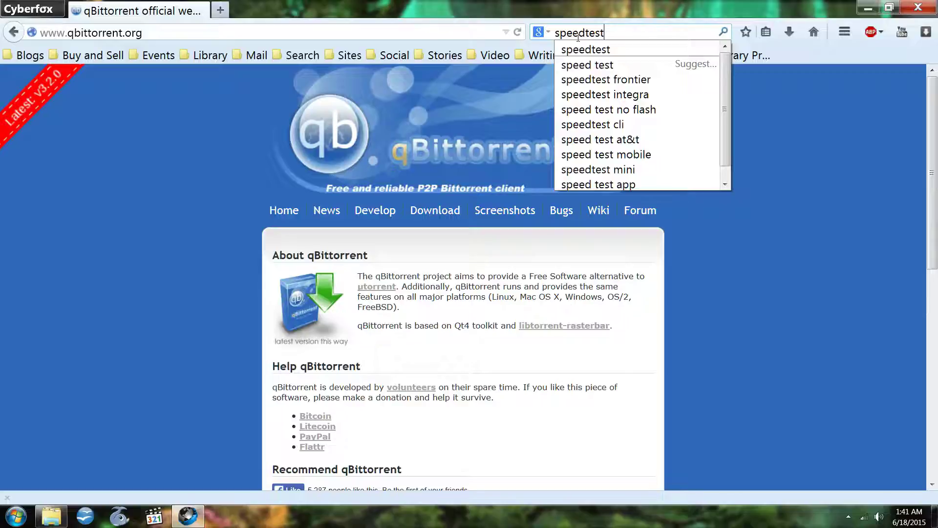
key(Return)
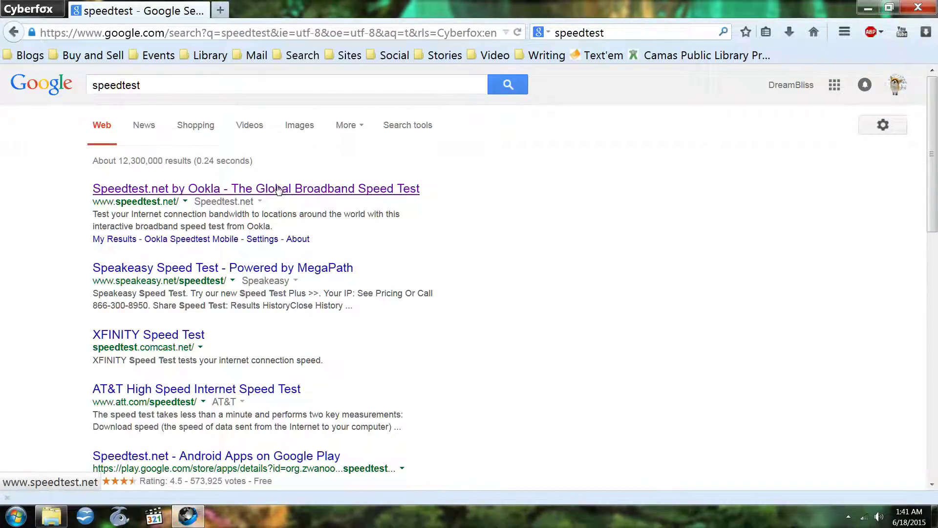
click(277, 190)
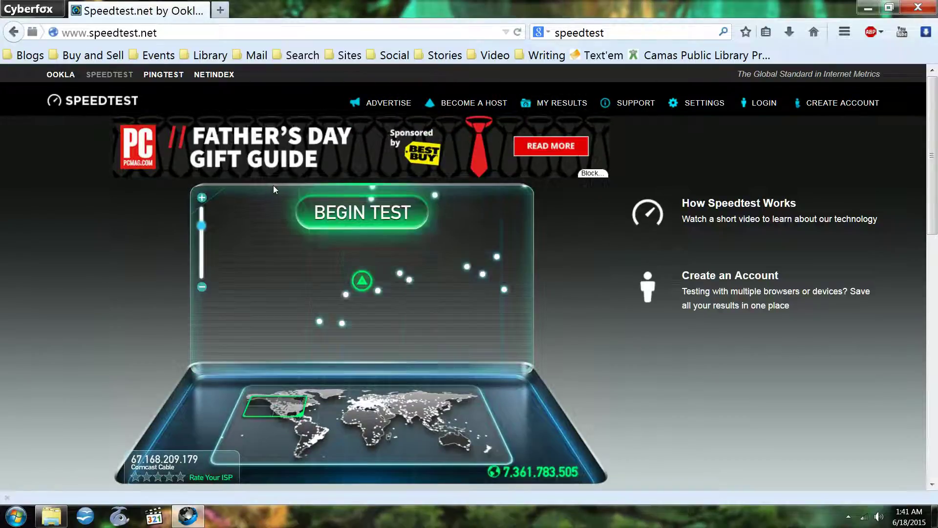
click(361, 207)
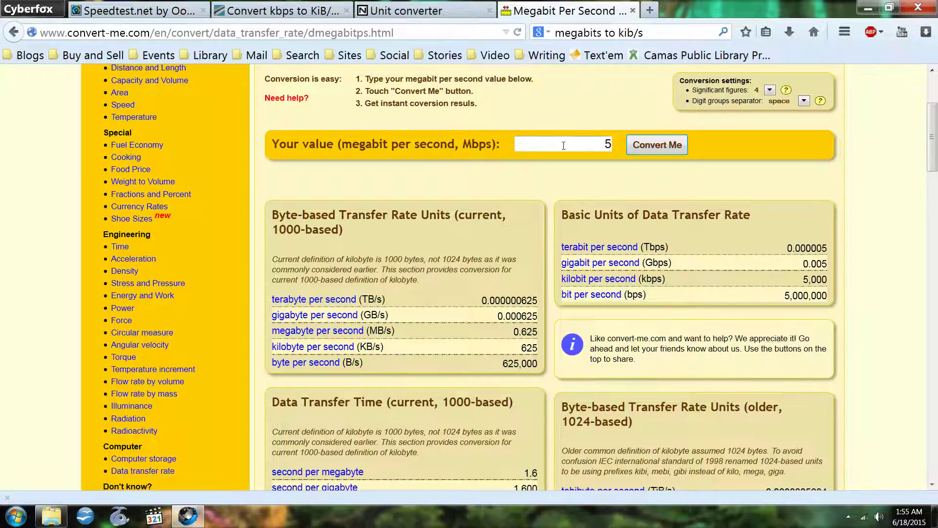
Step: Replace 5 with 6 Mbps on convert-me.com, convert, and read the 750 KB/s and 732.4 KiB/s results
double_click(608, 143)
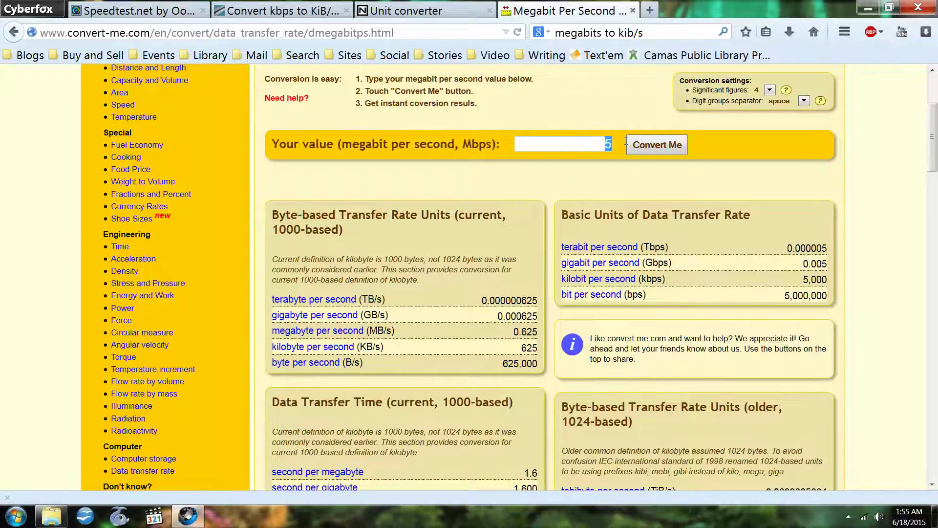
text(6)
click(644, 148)
click(644, 147)
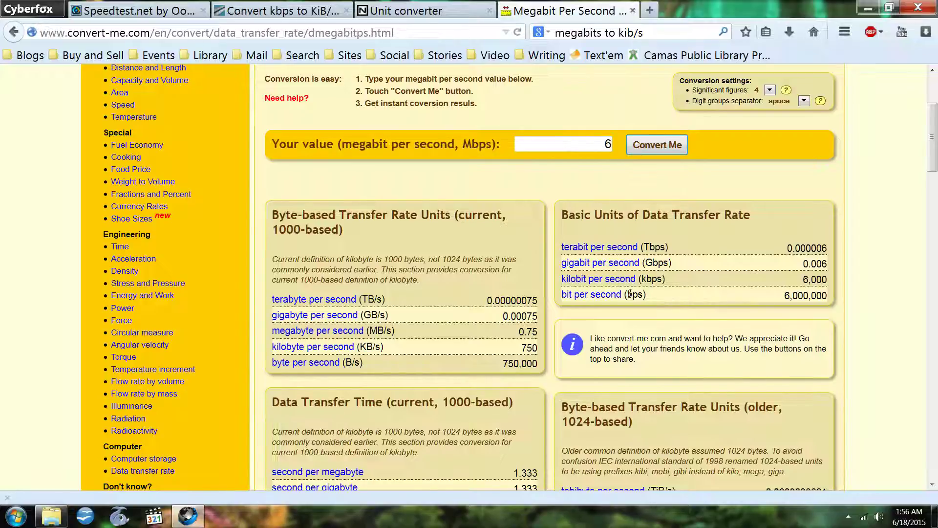
scroll(677, 284, down, 3)
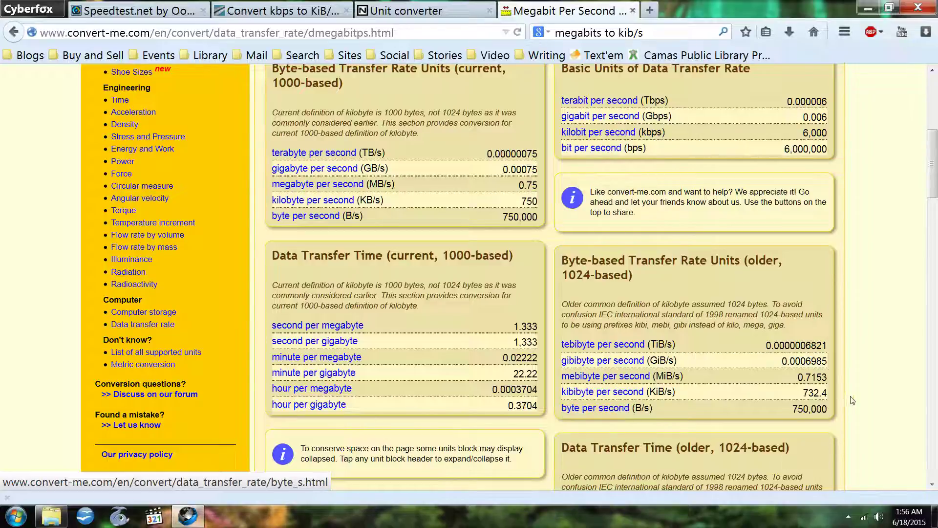
scroll(797, 387, up, 4)
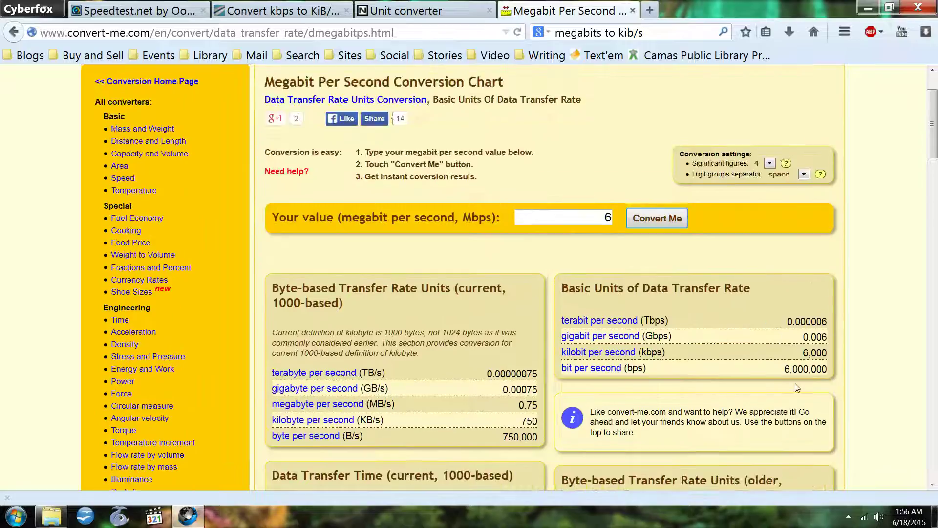
scroll(797, 388, down, 4)
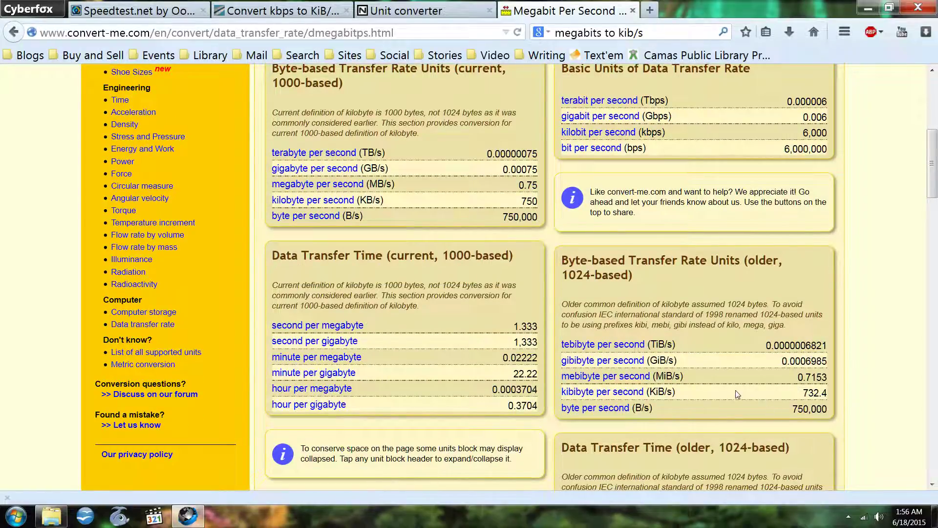
scroll(678, 343, up, 4)
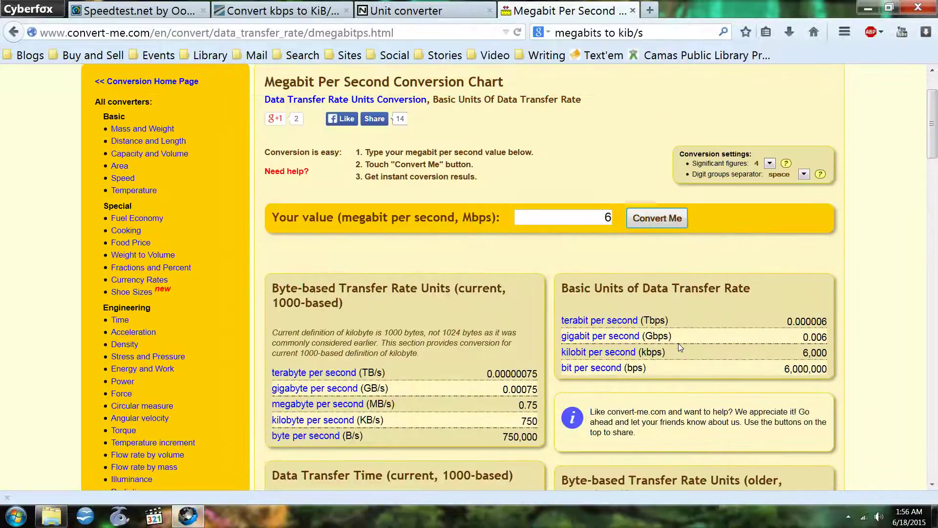
scroll(681, 347, down, 3)
scroll(681, 347, down, 2)
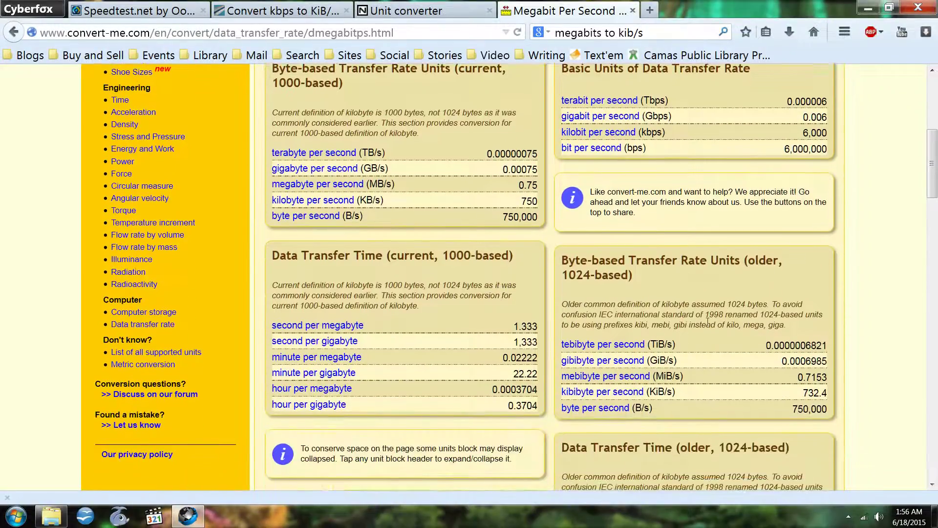
Step: Restore qBittorrent from the tray overflow and open Tools > Options
click(848, 517)
click(857, 458)
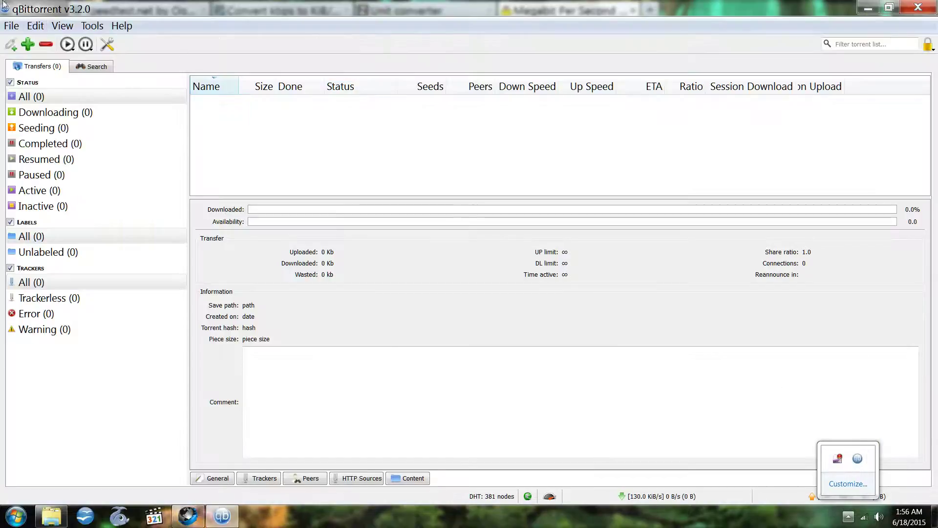
click(43, 28)
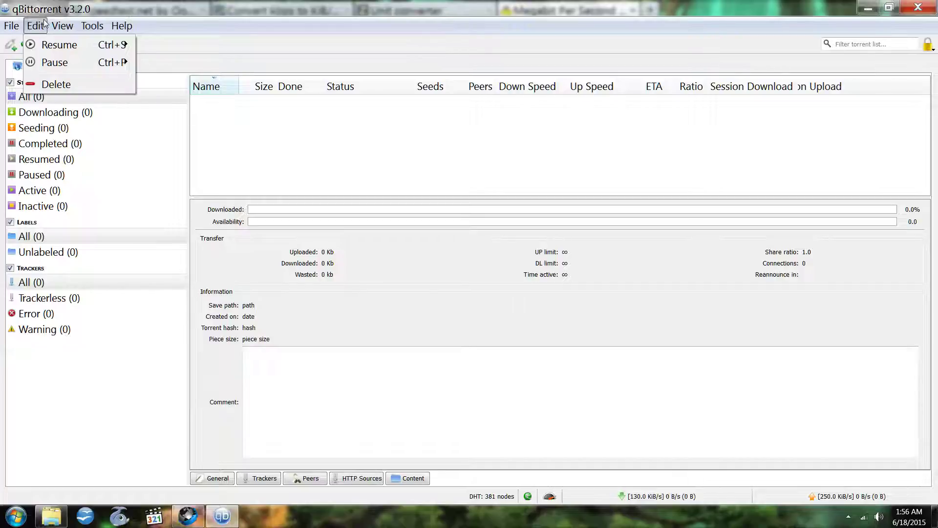
mouse_move(68, 22)
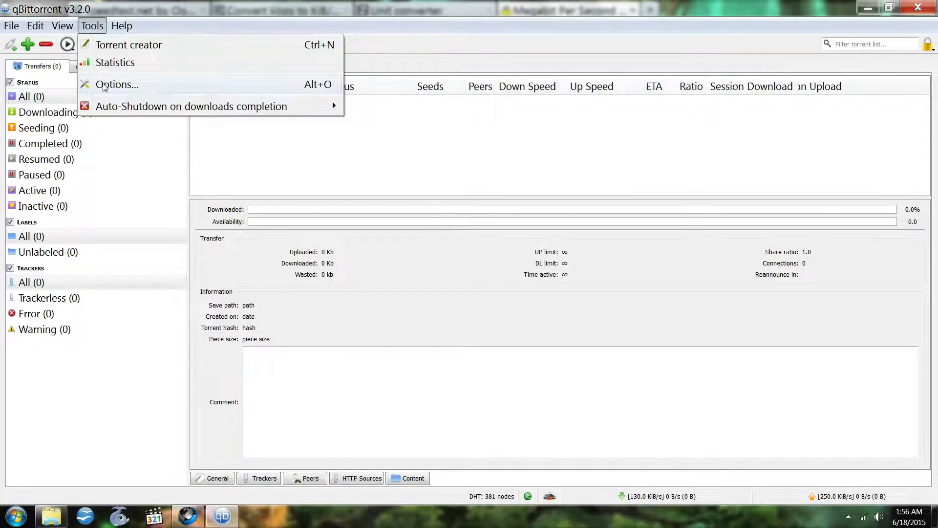
click(104, 85)
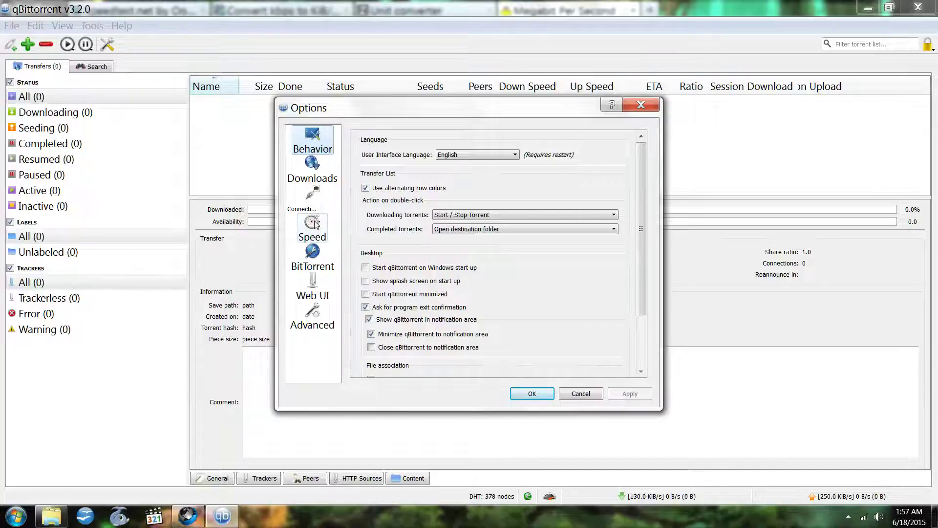
Step: On the Speed page, set the global and alternative upload limits to 300 KiB/s
click(316, 224)
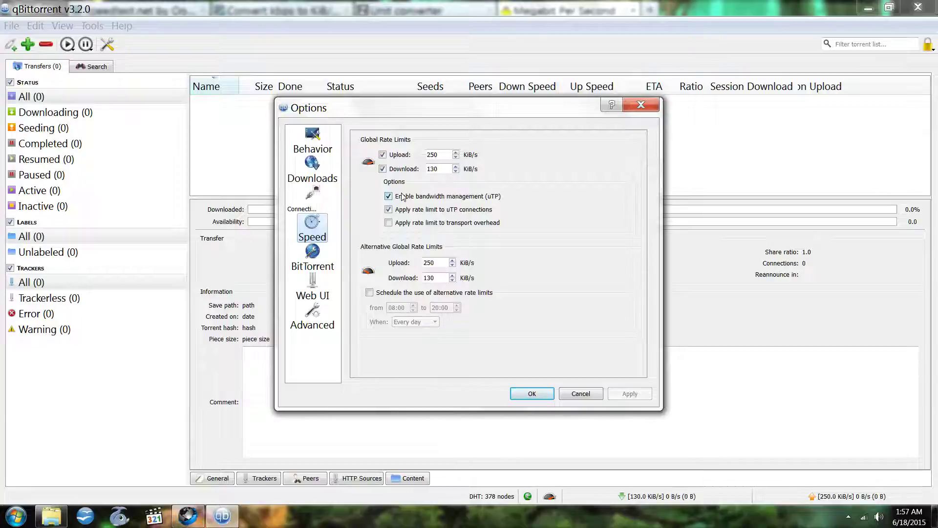
click(438, 154)
drag(426, 154, 463, 155)
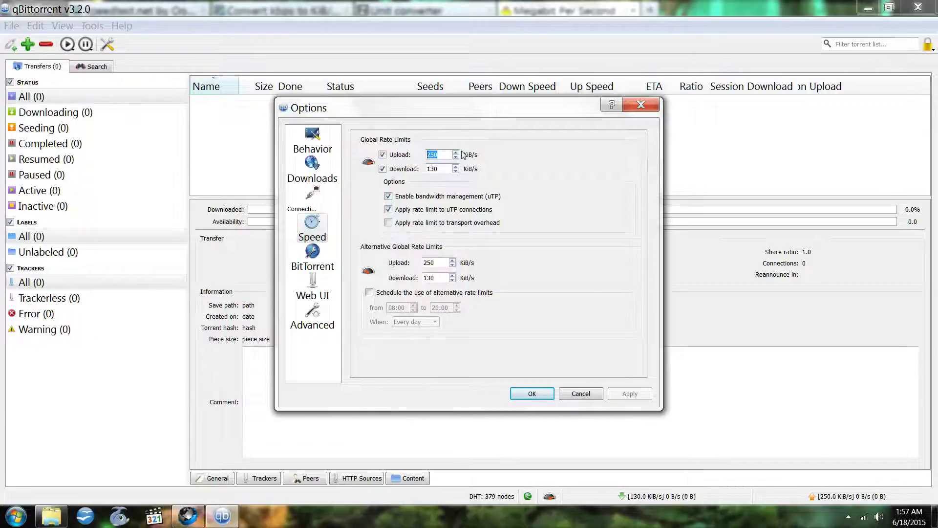
text(300)
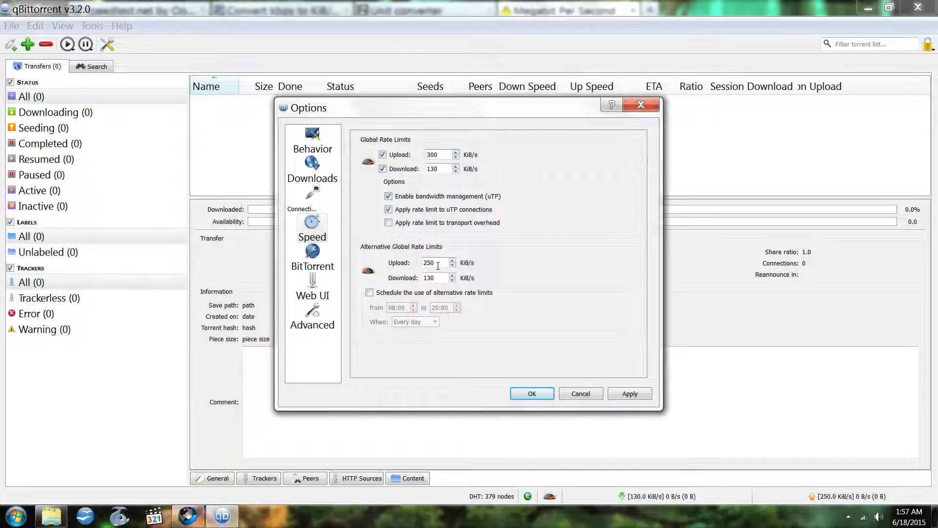
drag(439, 262, 390, 265)
text(3)
Step: Set both download limits to 300 KiB/s and bring up Cyberfox's Speedtest.net results
double_click(433, 168)
text(300)
drag(437, 278, 388, 276)
text(3000)
click(188, 516)
click(151, 8)
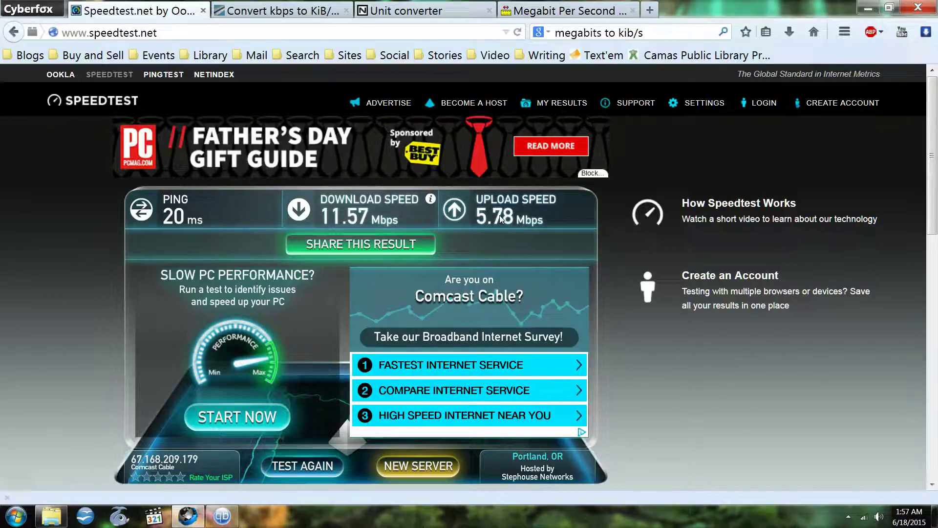
Step: Convert 3 Mbps on convert-me.com (375 KB/s, 366.2 KiB/s), then return to qBittorrent
click(561, 12)
scroll(540, 206, up, 5)
drag(581, 215, 639, 218)
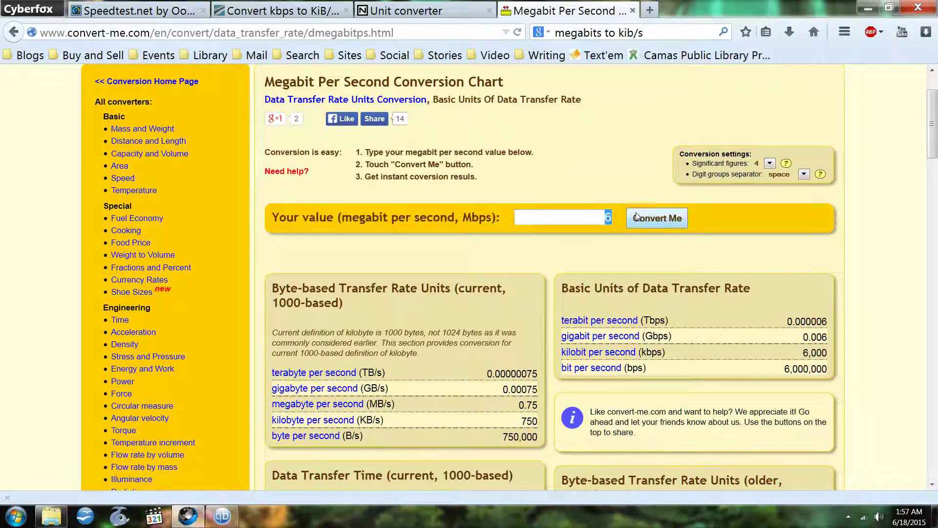
text(3)
click(637, 220)
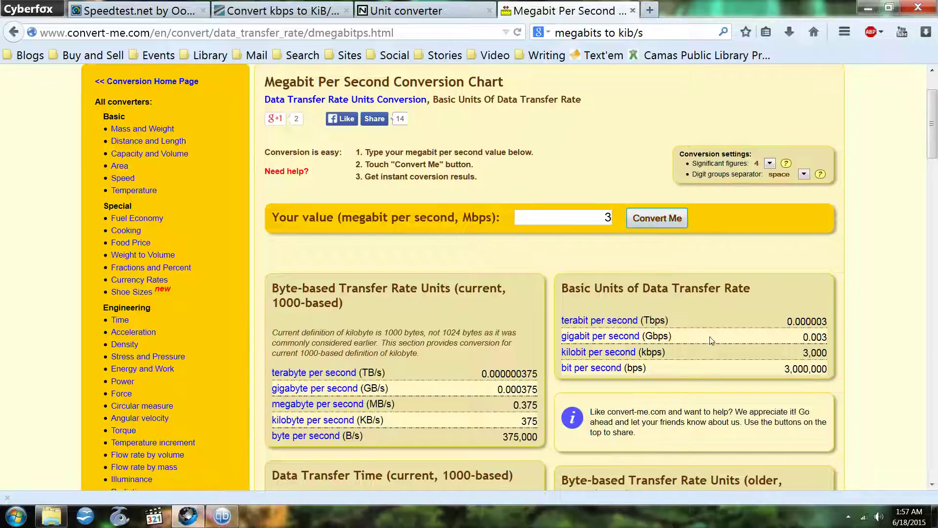
scroll(746, 388, down, 5)
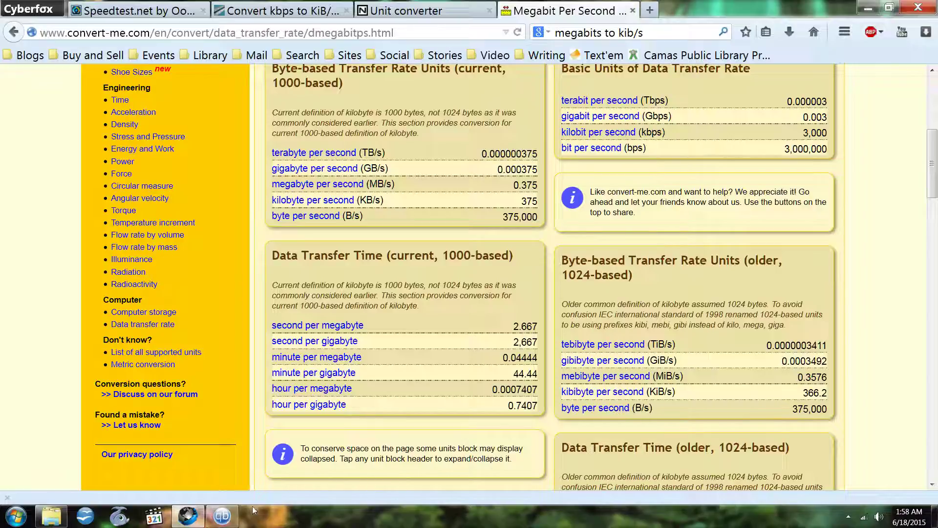
click(222, 515)
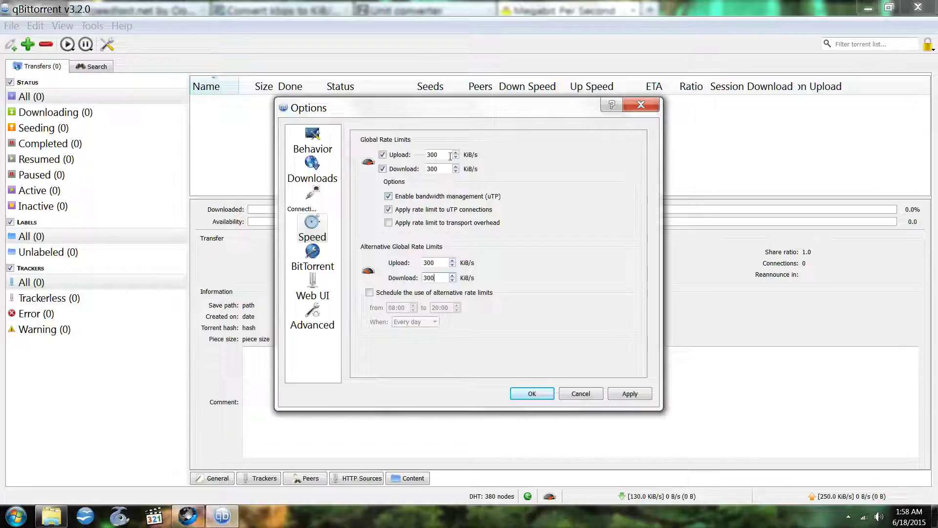
Step: Change the upload limits to 150 KiB/s and download to 350 KiB/s, then return to Cyberfox
click(429, 262)
key(Delete)
text(5)
click(433, 277)
drag(428, 278, 431, 278)
text(5)
double_click(433, 266)
text(150)
double_click(446, 155)
text(150)
click(189, 516)
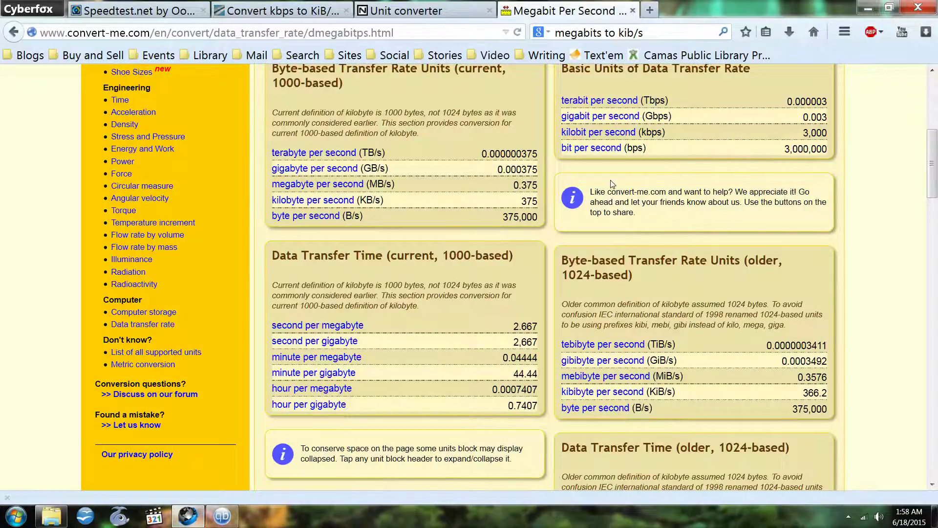
Step: Convert 1 Mbps on convert-me.com, reading 125 KB/s and 122.1 KiB/s
scroll(612, 184, up, 5)
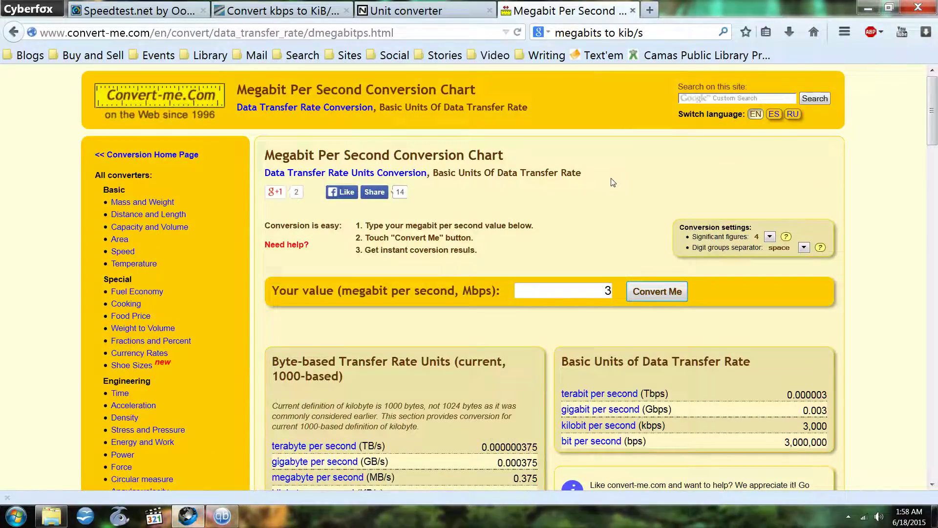
scroll(612, 181, down, 3)
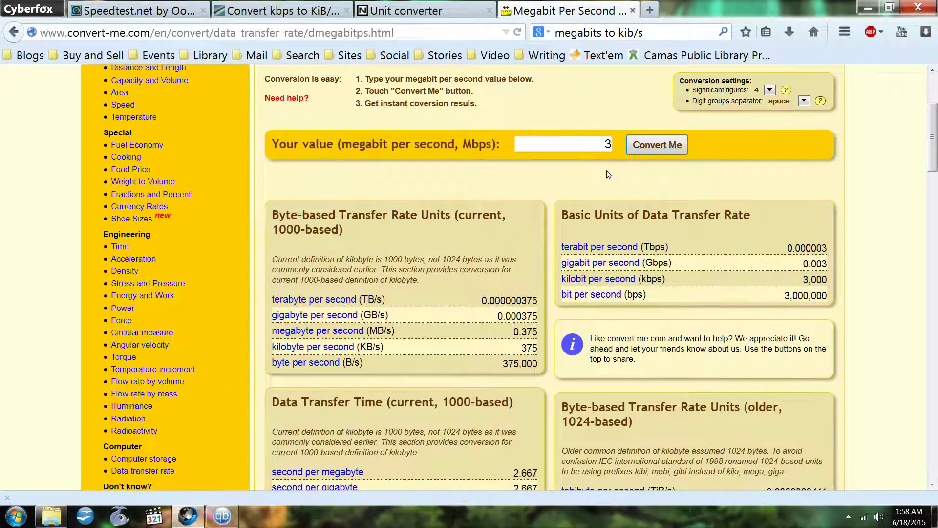
scroll(609, 176, down, 2)
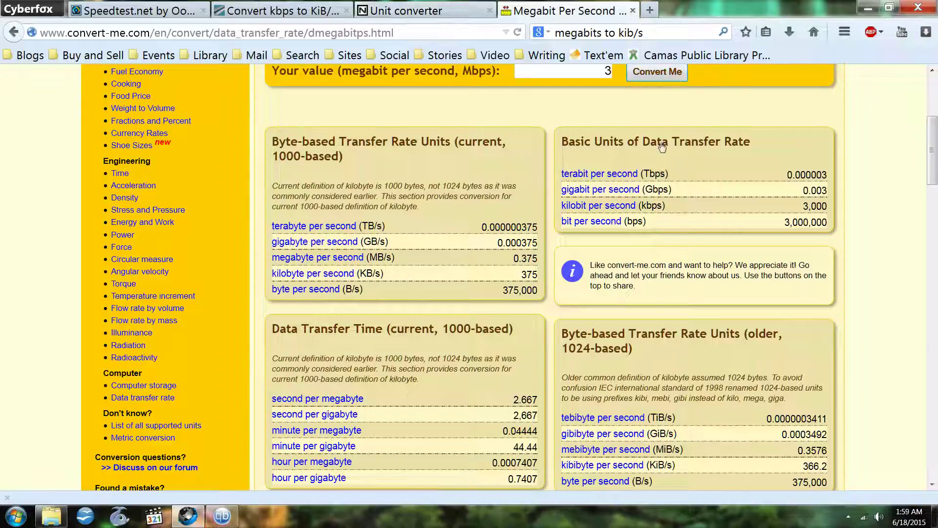
drag(596, 73, 642, 72)
text(1)
click(641, 72)
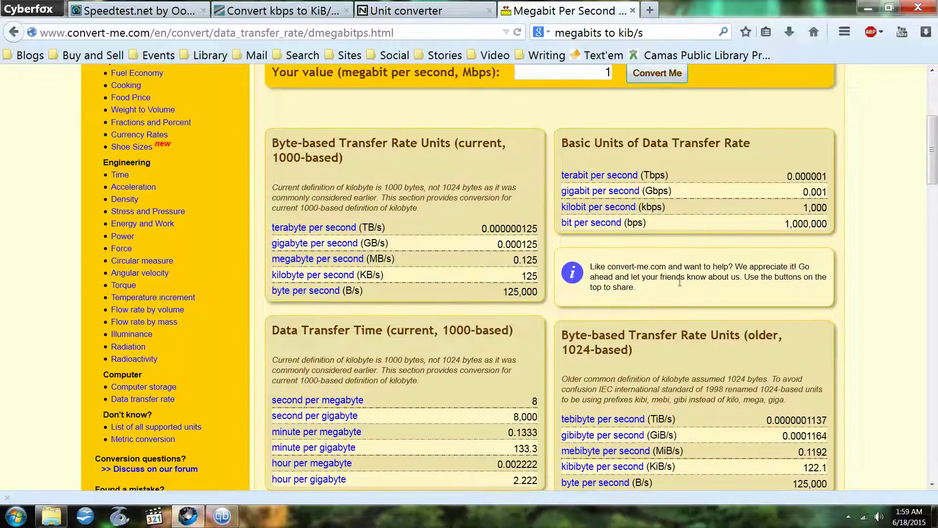
scroll(662, 318, down, 3)
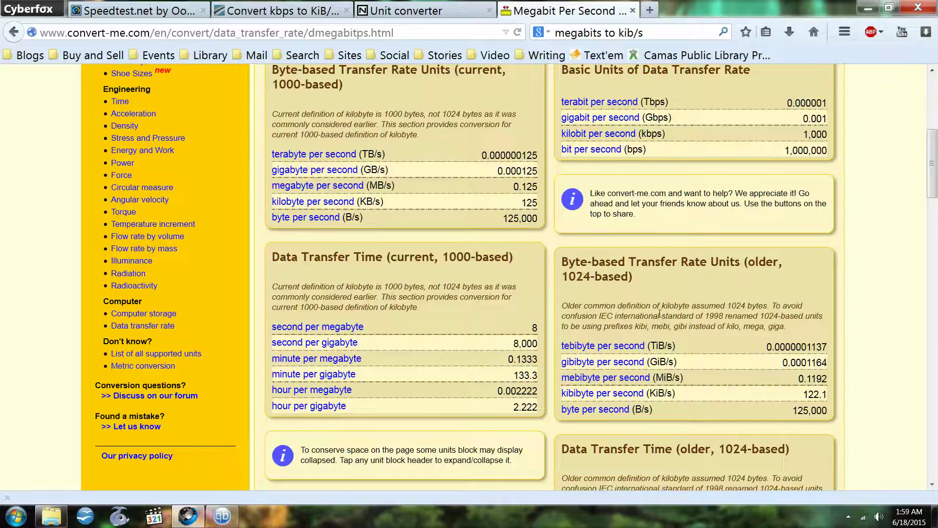
scroll(660, 314, up, 10)
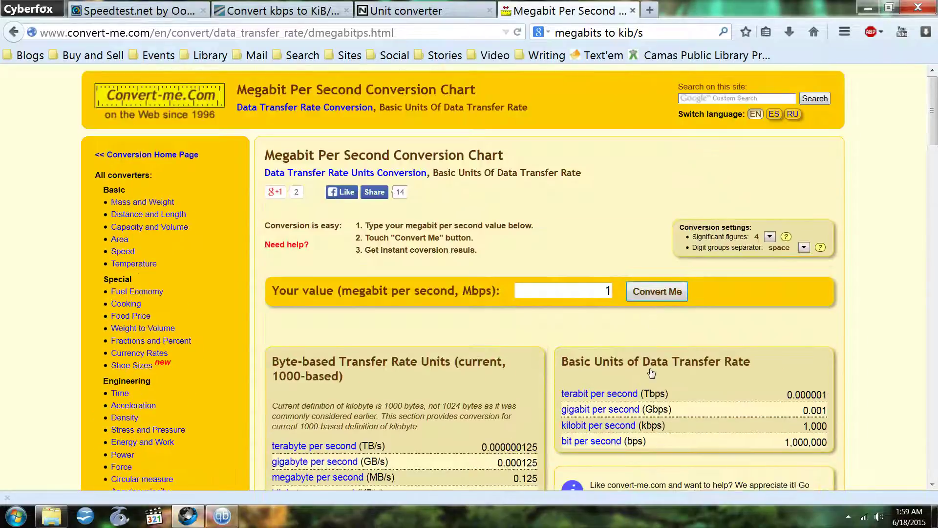
drag(606, 291, 628, 290)
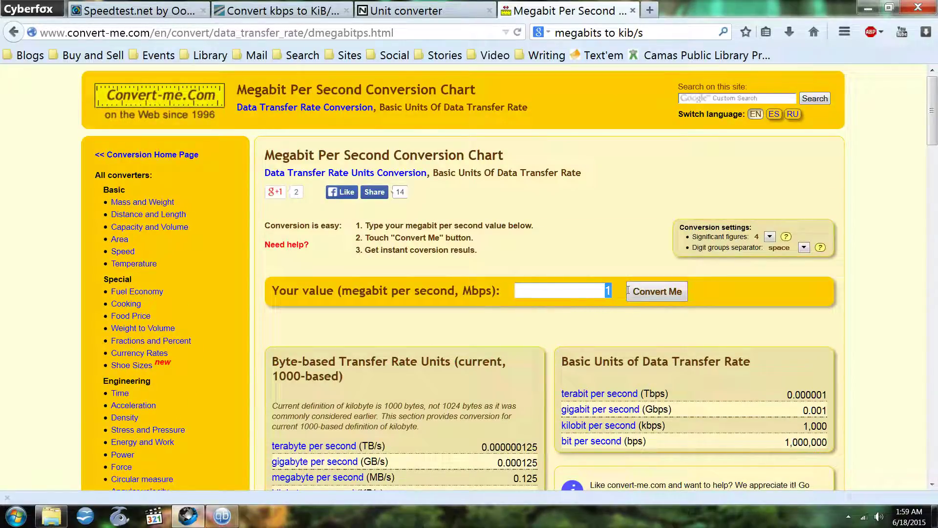
Step: Convert 1.2 Mbps and scroll the chart to read 150 KB/s, about 146.5 KiB/s
text(1.2)
click(653, 295)
scroll(675, 342, down, 7)
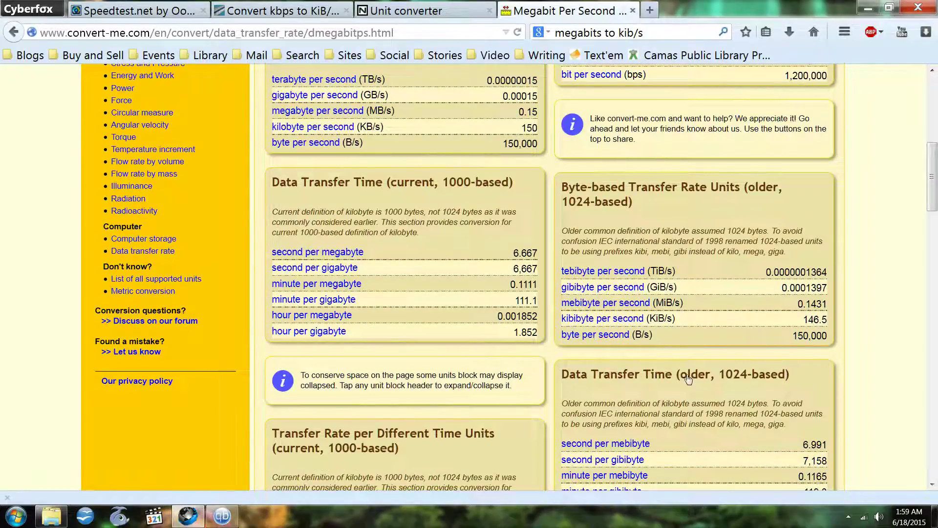
scroll(691, 379, down, 3)
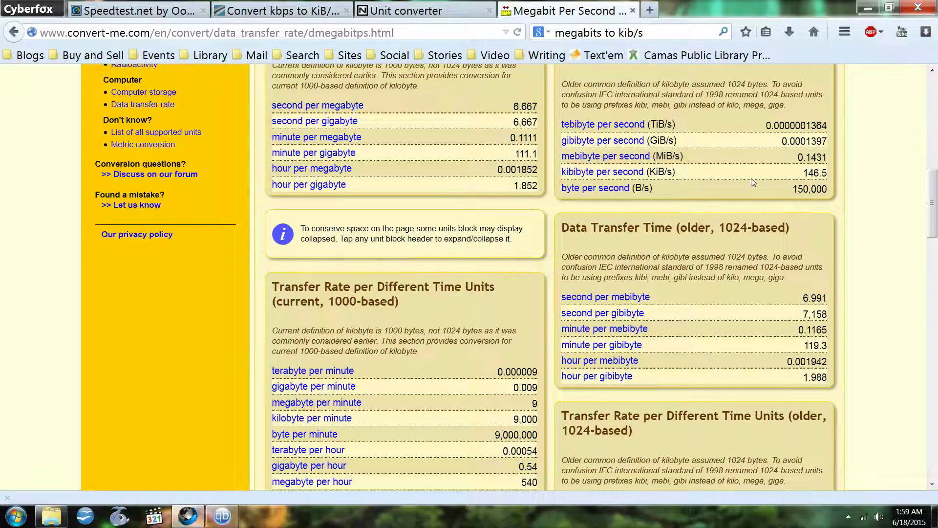
scroll(742, 167, up, 4)
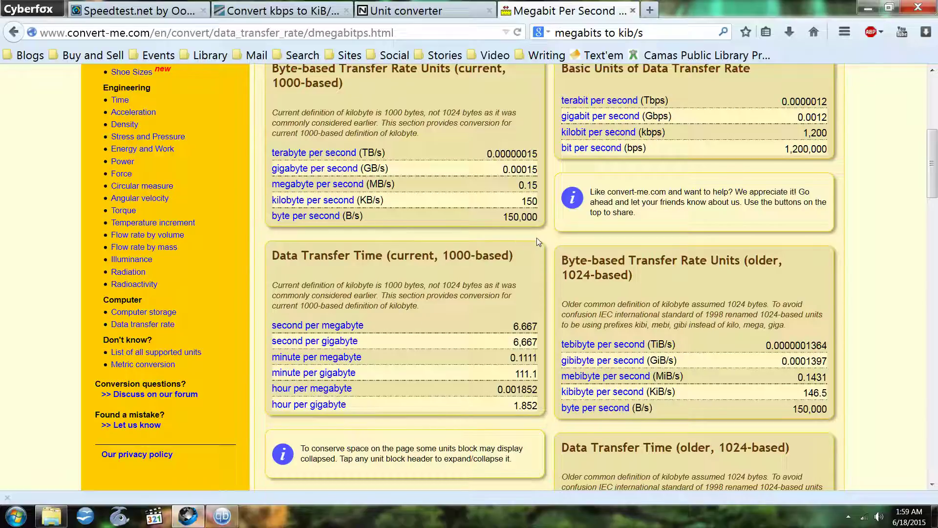
scroll(537, 238, up, 6)
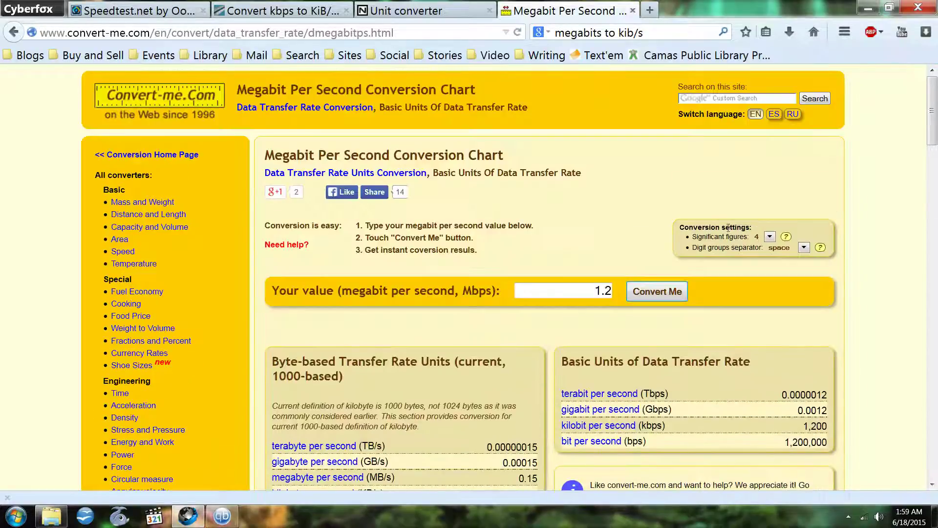
scroll(652, 336, down, 10)
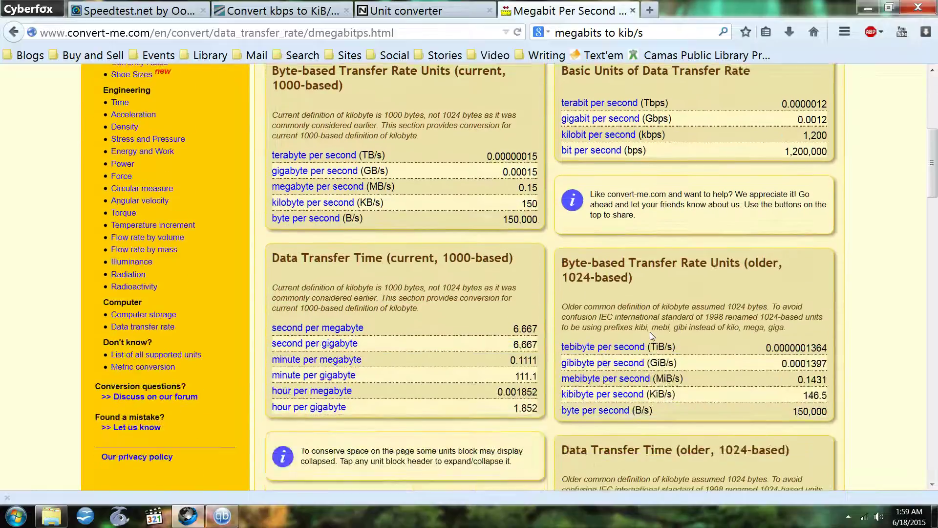
scroll(649, 333, up, 10)
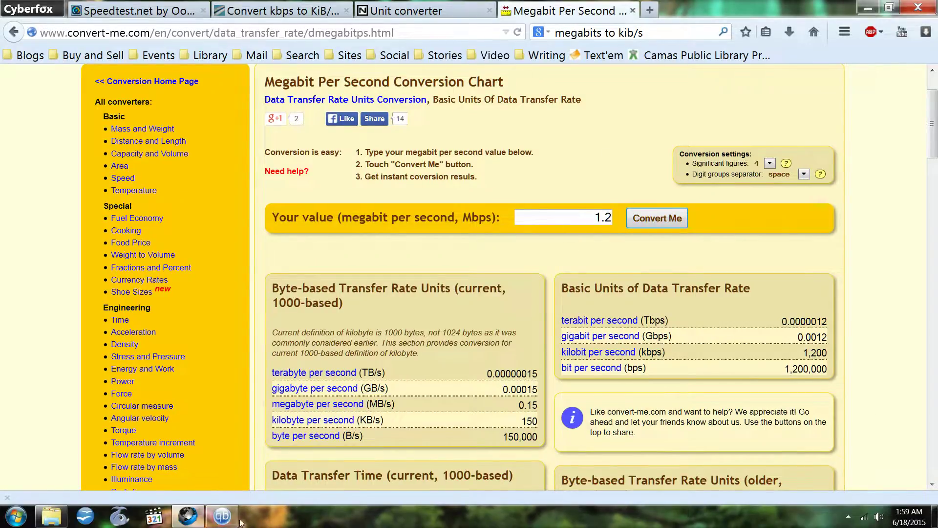
Step: Apply the 150 KiB/s upload and 350 KiB/s download limits and close Options
click(219, 521)
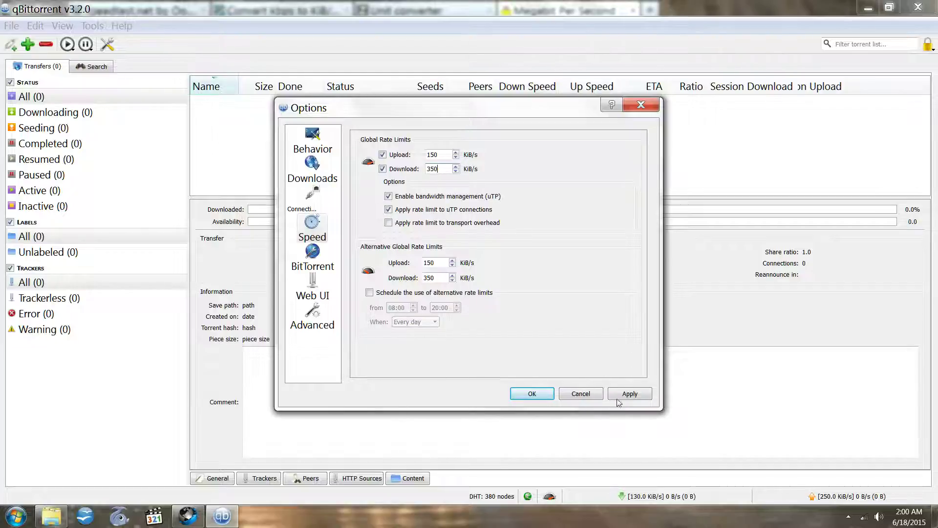
click(636, 392)
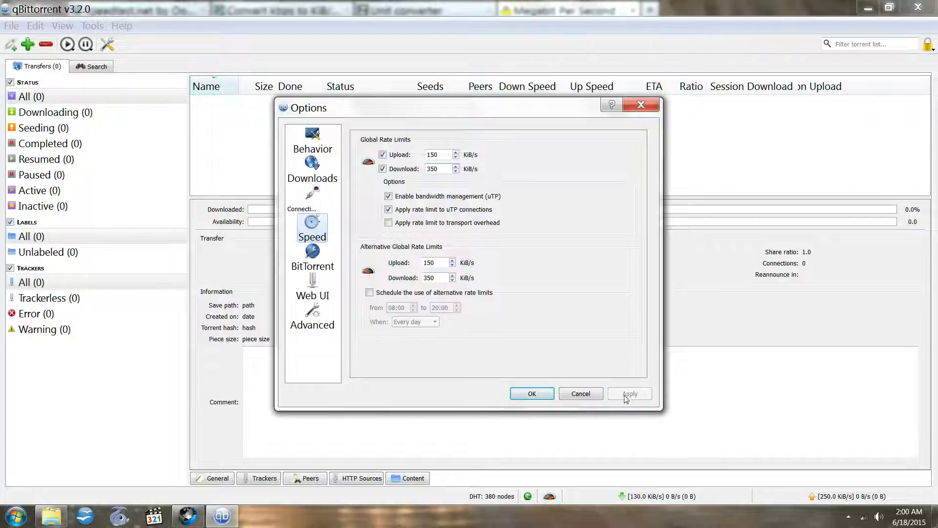
click(528, 398)
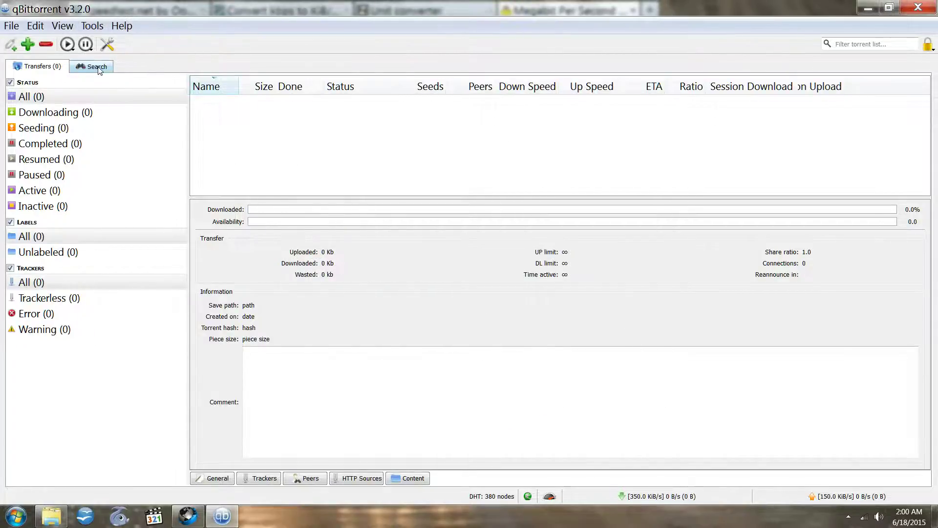
Step: Search the torrent sites for 'linux' from the Search tab
click(98, 67)
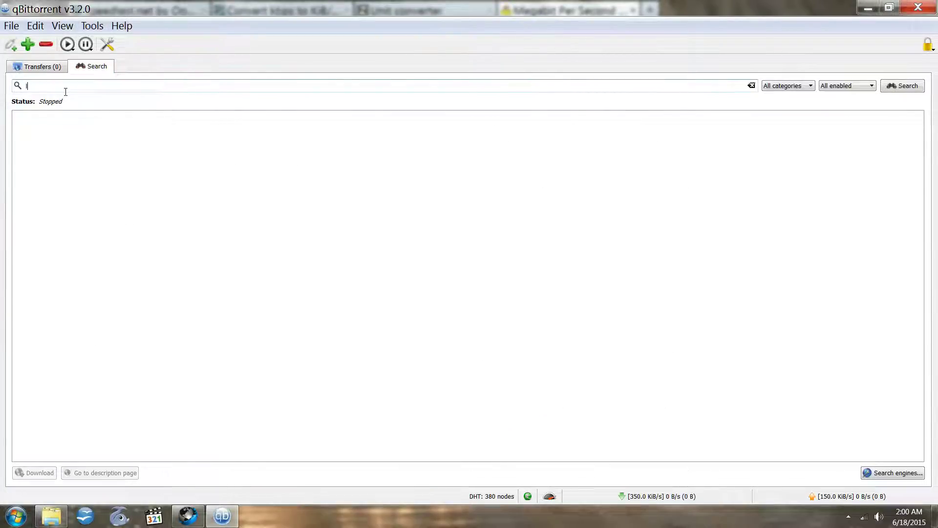
text(linux)
key(Return)
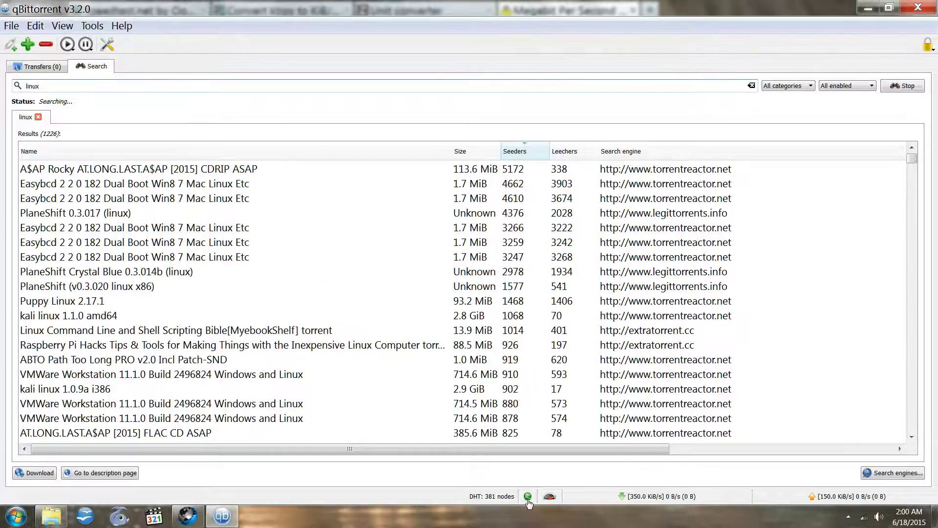
mouse_move(528, 502)
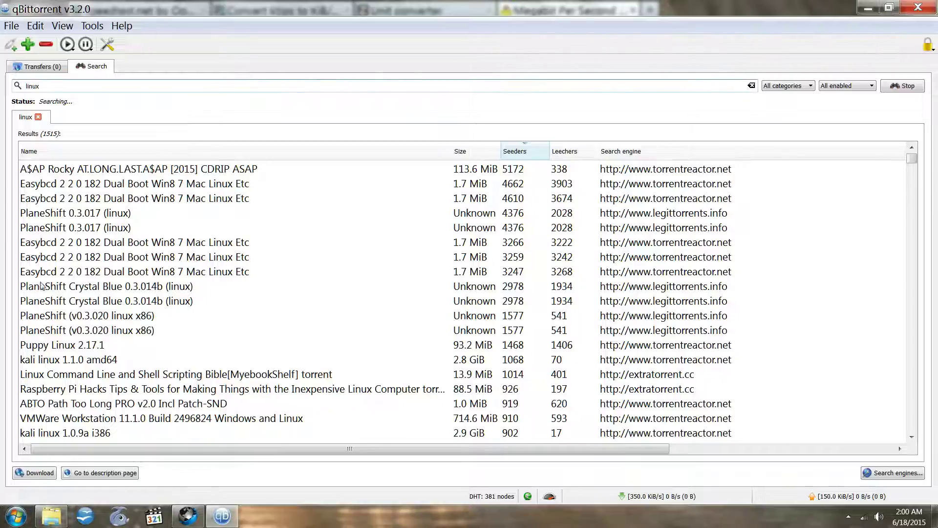
click(897, 473)
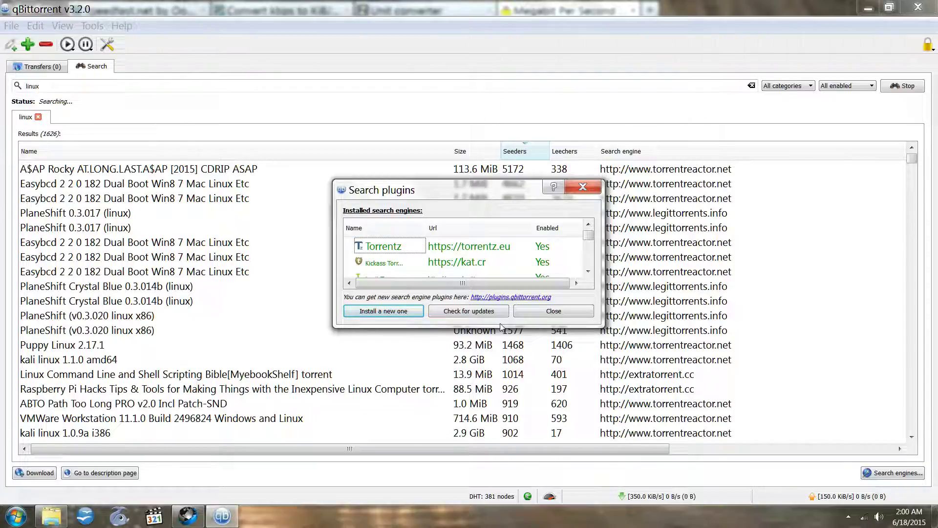
click(471, 313)
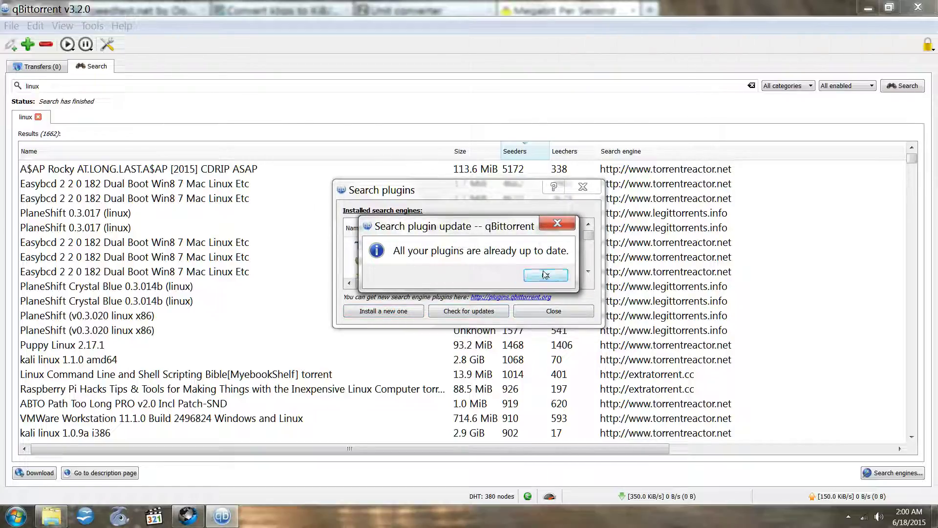
click(545, 277)
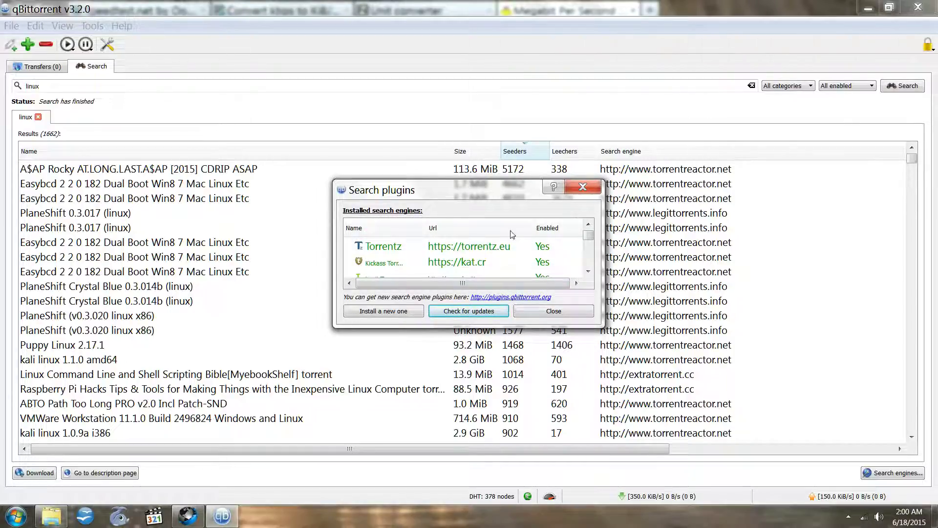
drag(408, 328, 410, 430)
drag(416, 191, 391, 143)
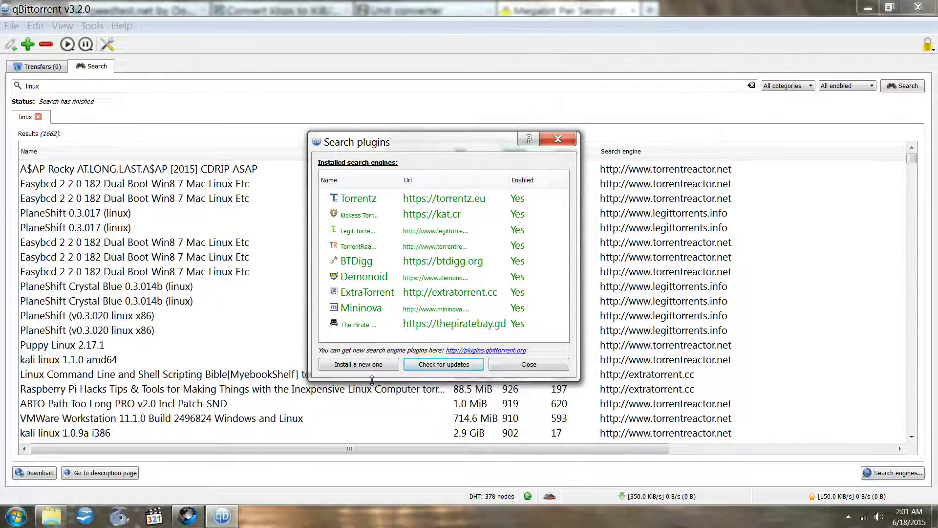
mouse_move(372, 381)
mouse_down()
mouse_move(374, 399)
mouse_move(374, 386)
mouse_up()
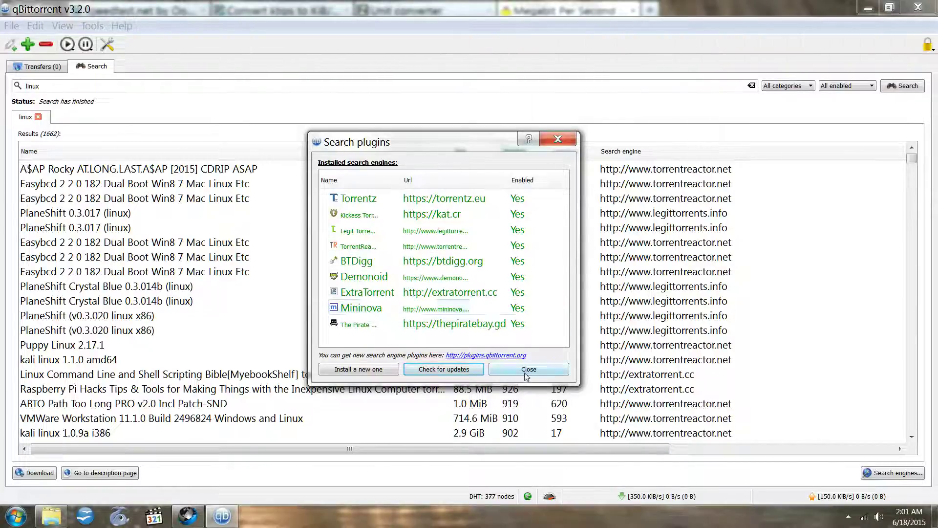
Step: Close the search engine list and sort the results by size, largest first
click(541, 370)
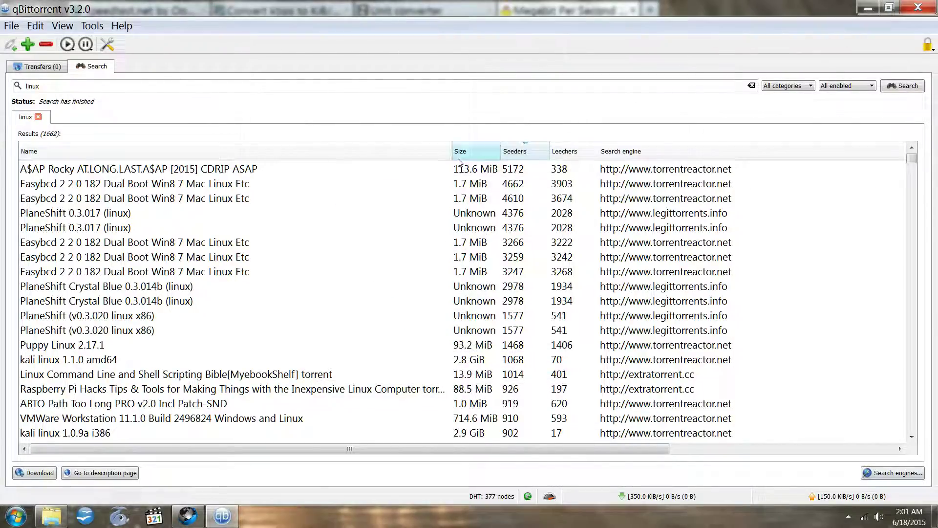
click(472, 156)
click(478, 157)
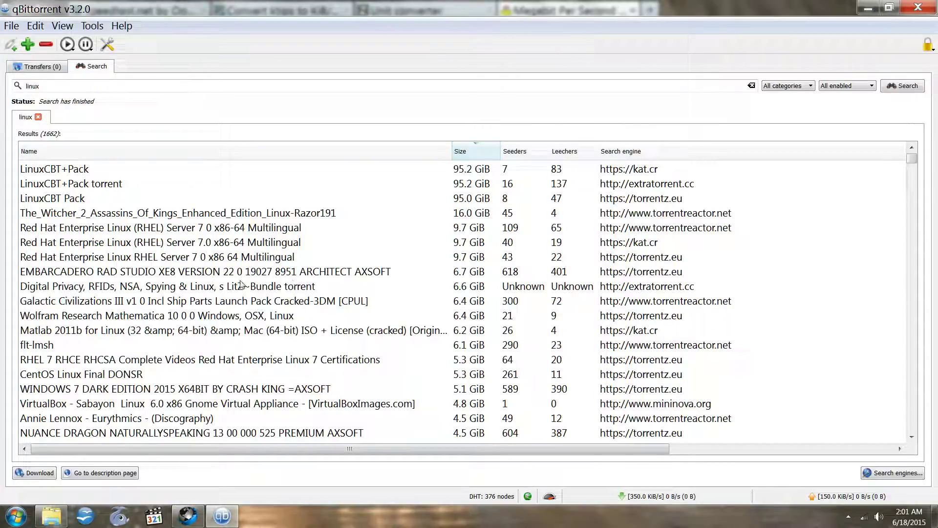
Step: Browse the sorted results, selecting Red Hat Enterprise Linux and MOPS Linux 6.2.2
click(123, 259)
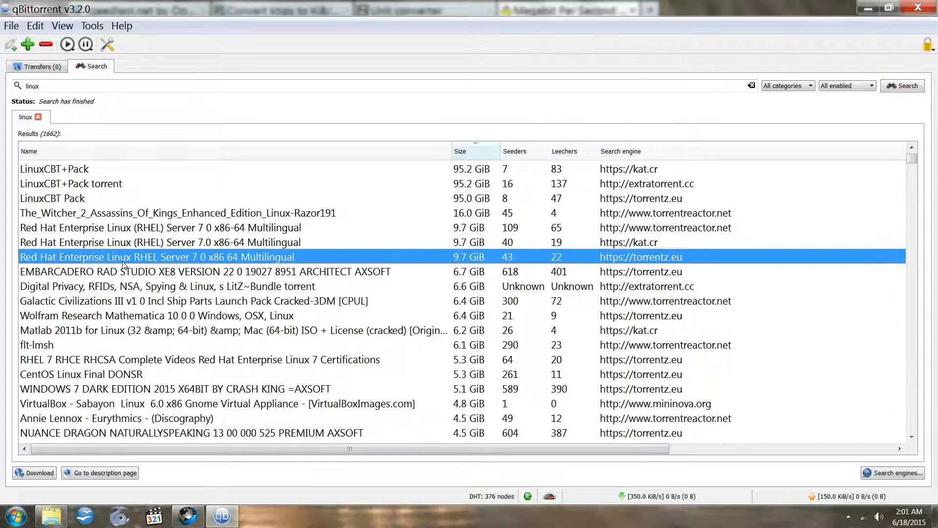
scroll(123, 264, down, 1)
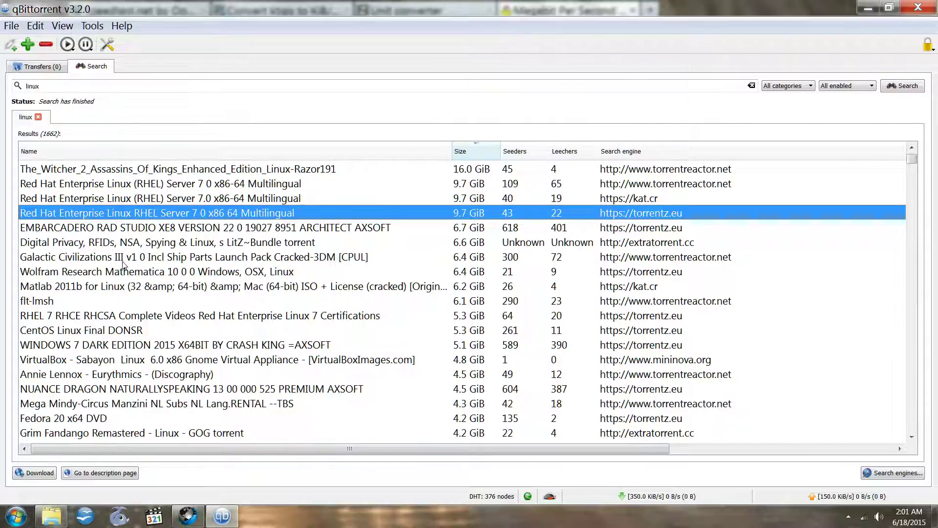
scroll(124, 264, down, 1)
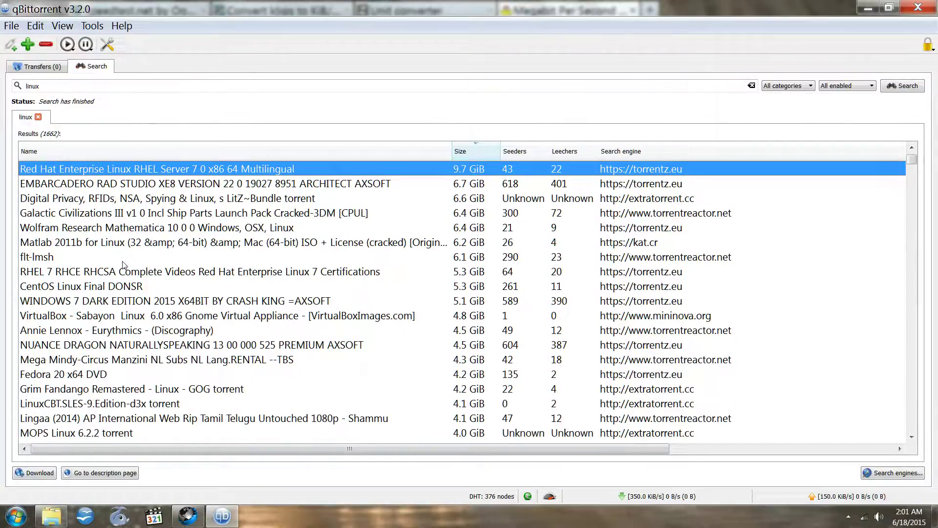
scroll(123, 264, down, 1)
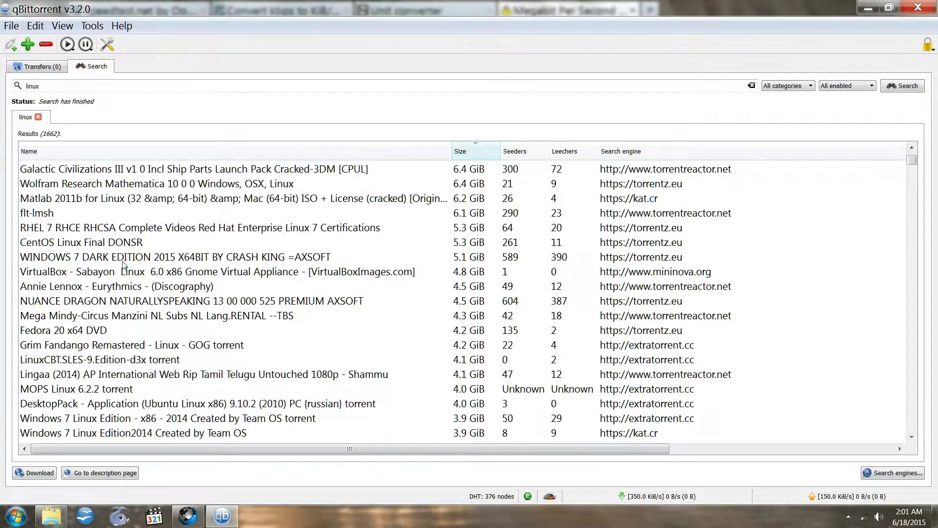
scroll(123, 264, down, 1)
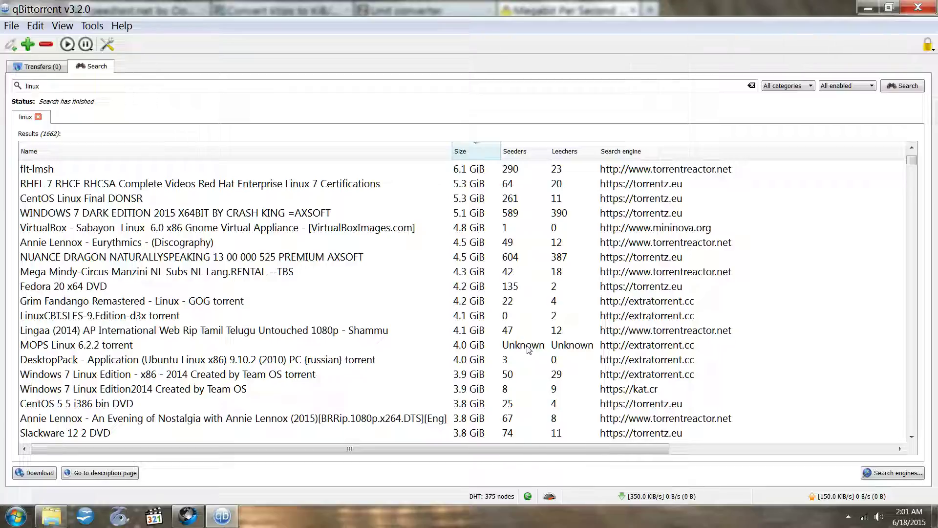
click(77, 350)
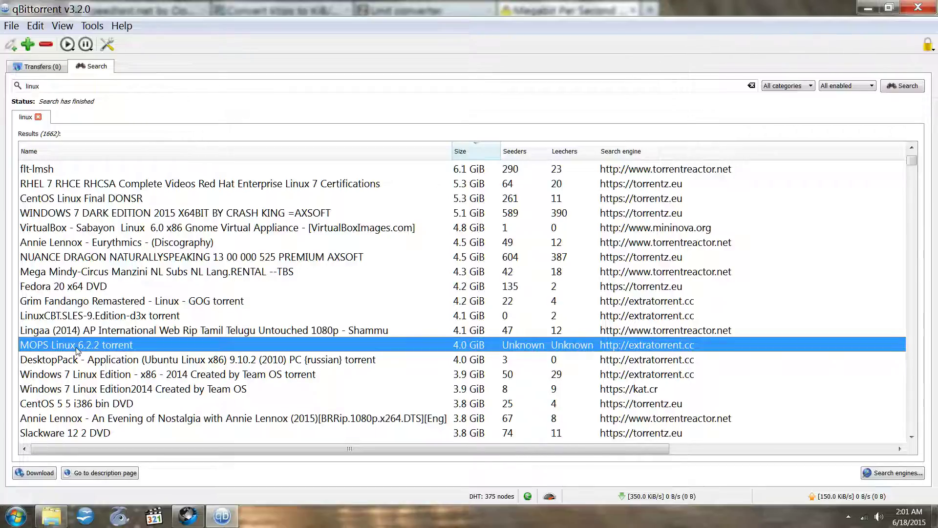
scroll(77, 350, down, 1)
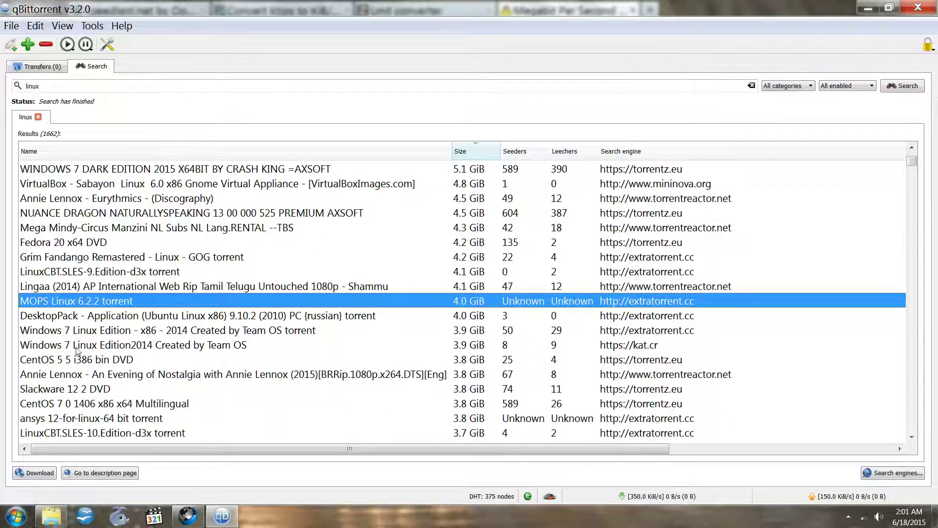
Step: Add the 3.8 GiB Slackware 12.2 DVD torrent, saving to G:\_Incoming and starting it
double_click(90, 389)
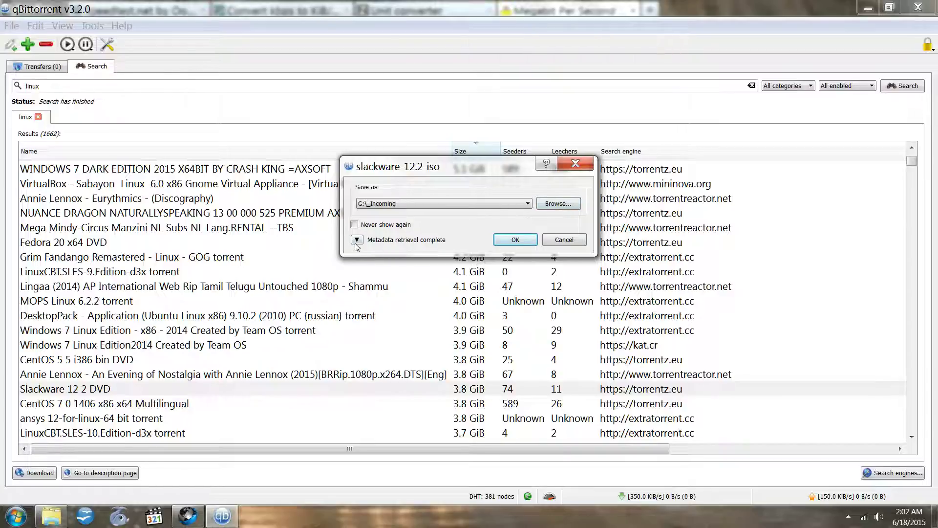
click(357, 240)
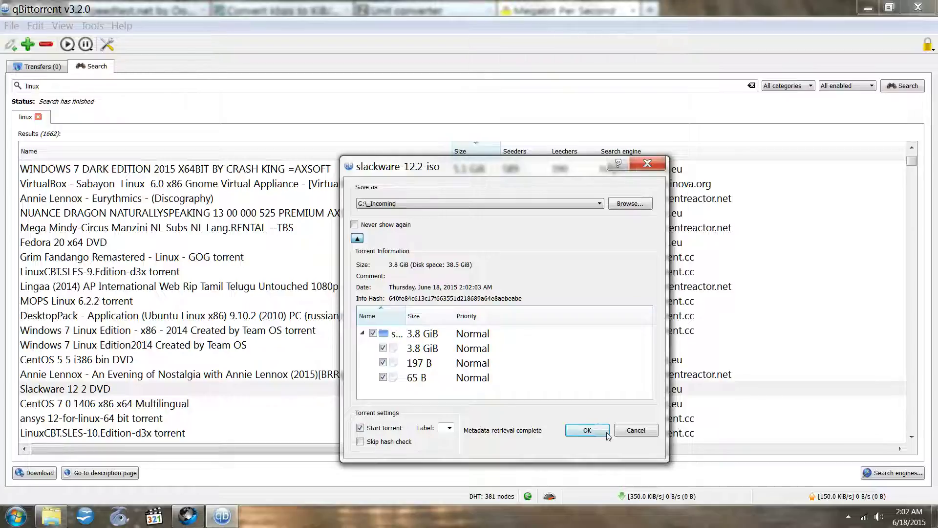
click(590, 430)
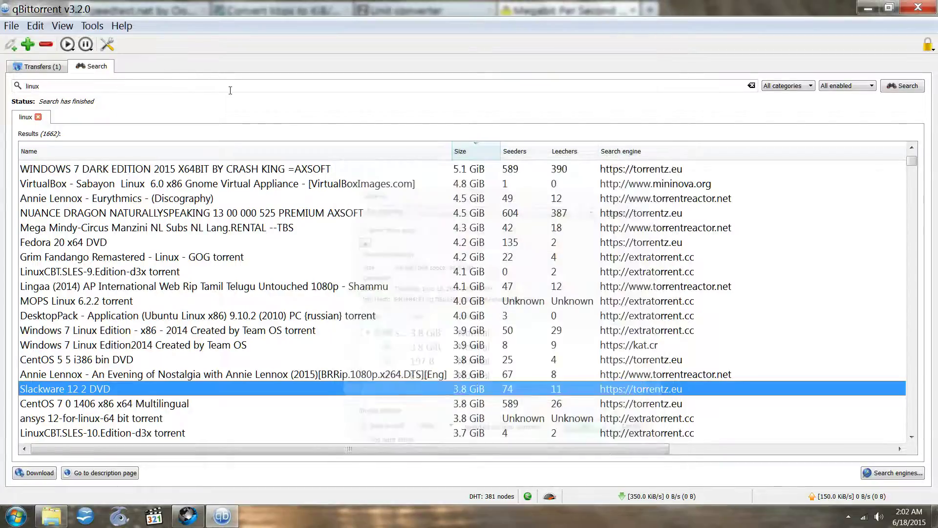
Step: Show the Transfers list to check the new slackware torrent downloading
click(42, 67)
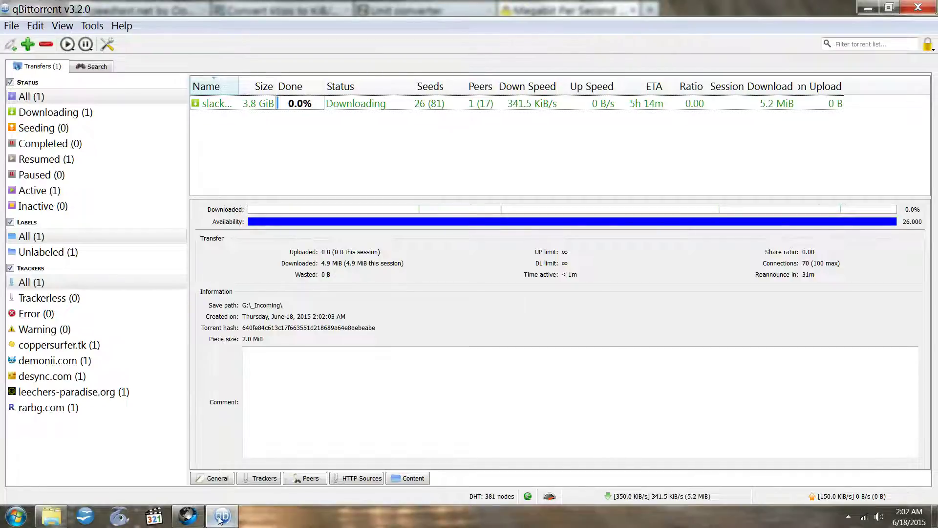
Step: Convert 3 Mbps in the speed converter, getting 375 KB/s and 366.2 KiB/s, then return to qBittorrent
click(196, 516)
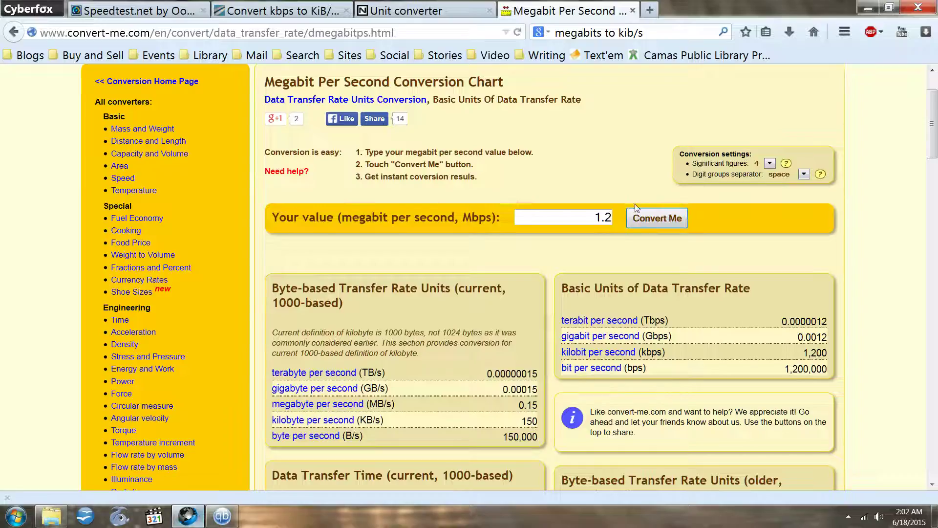
drag(593, 217, 639, 208)
text(3)
click(672, 220)
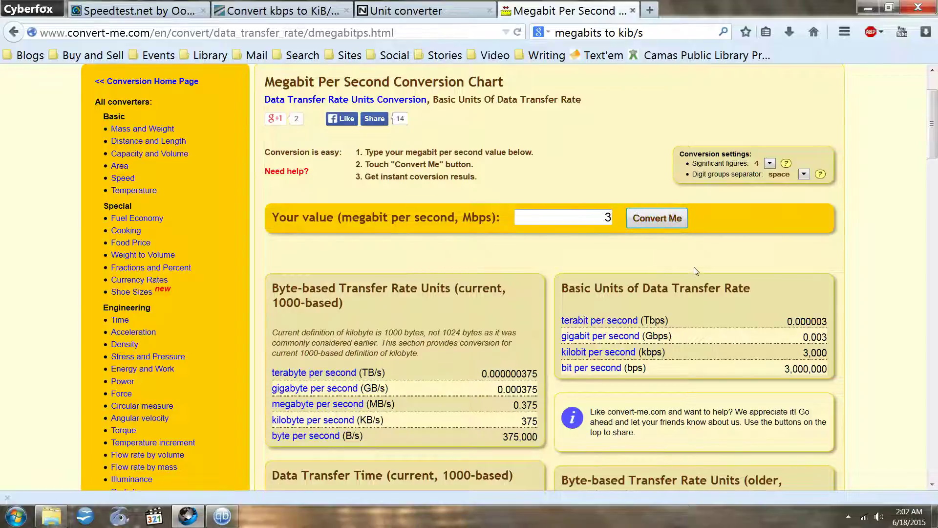
scroll(694, 267, down, 5)
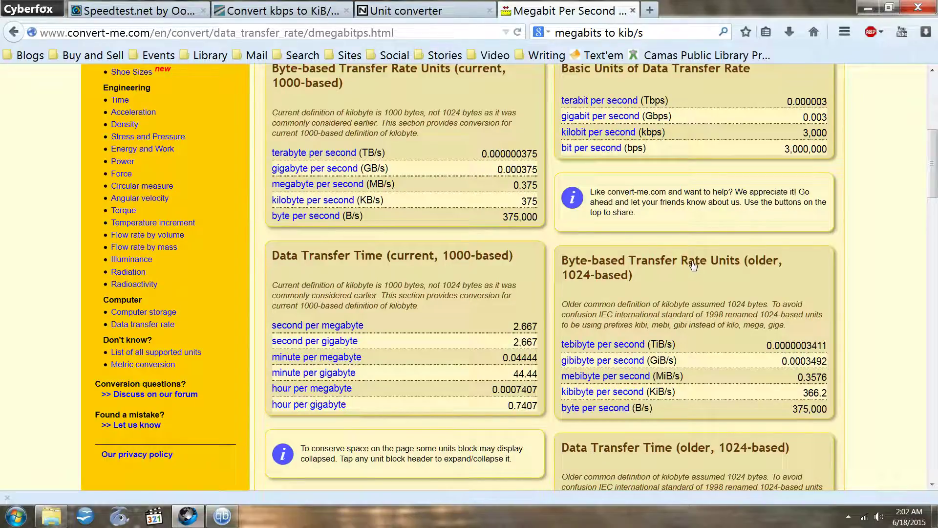
scroll(693, 264, up, 5)
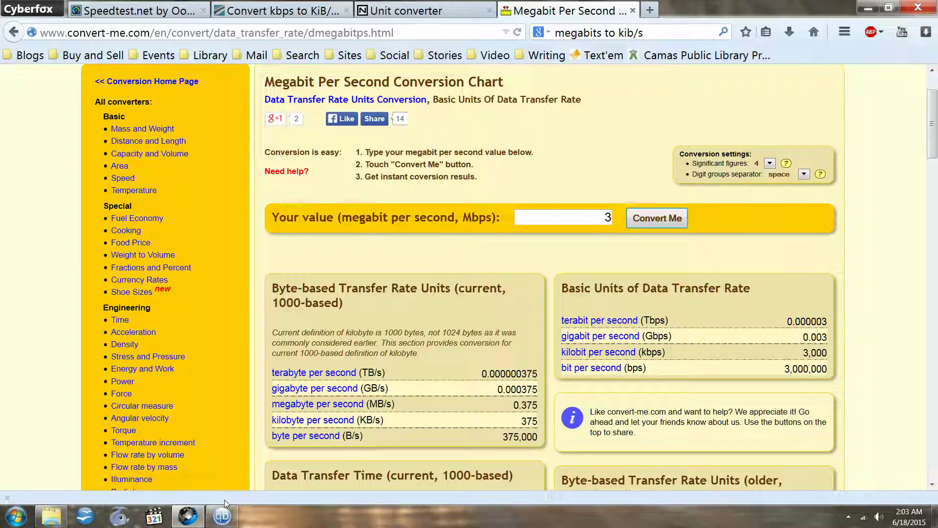
click(236, 517)
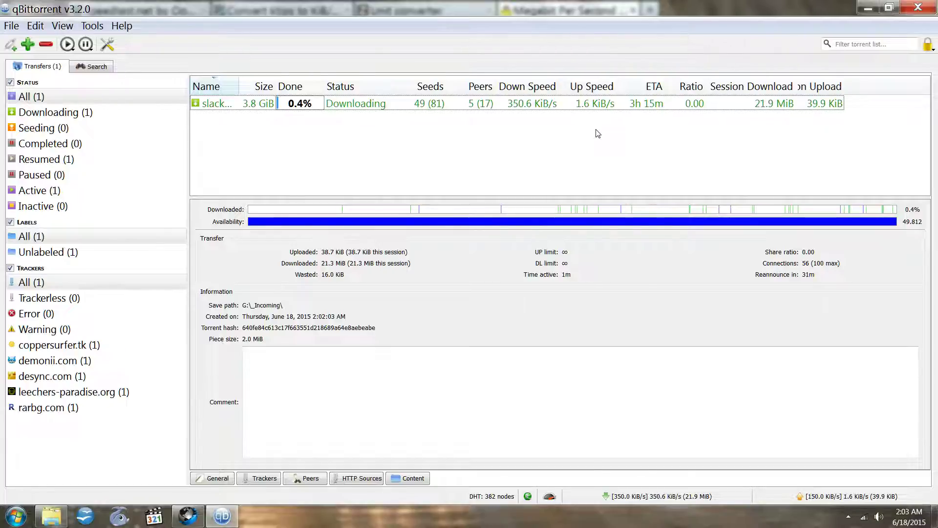
Step: Widen the Name, Session Download and Session Upload columns, then bring up the slackware torrent's context menu
drag(240, 86, 288, 87)
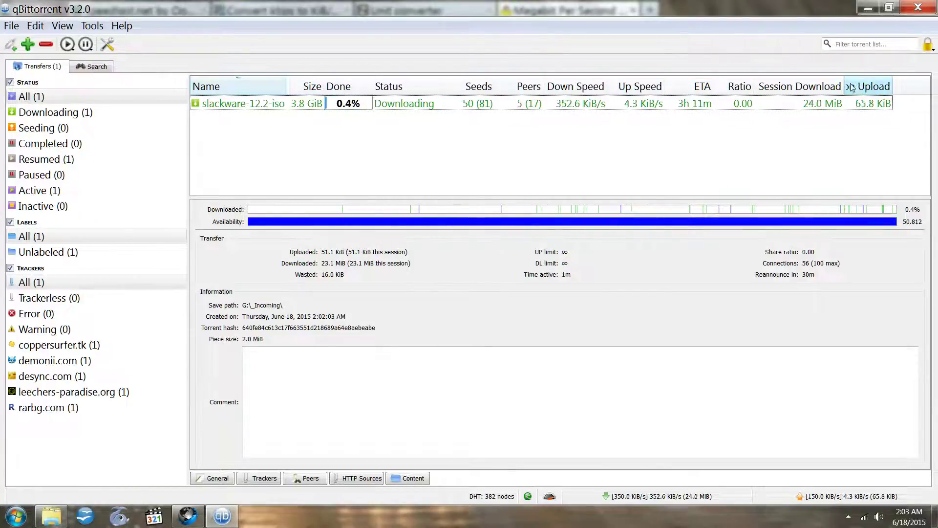
mouse_move(844, 86)
mouse_down()
mouse_move(868, 86)
mouse_move(846, 93)
mouse_up()
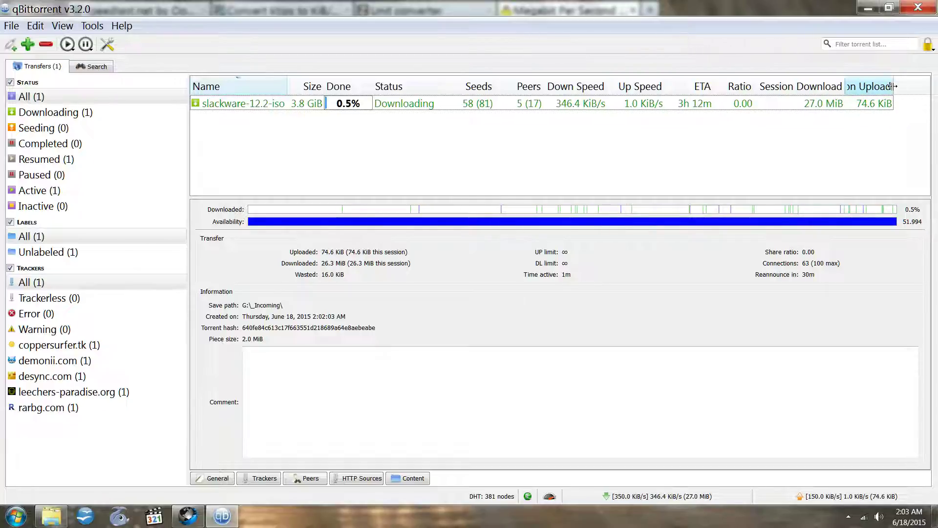
drag(897, 92, 922, 88)
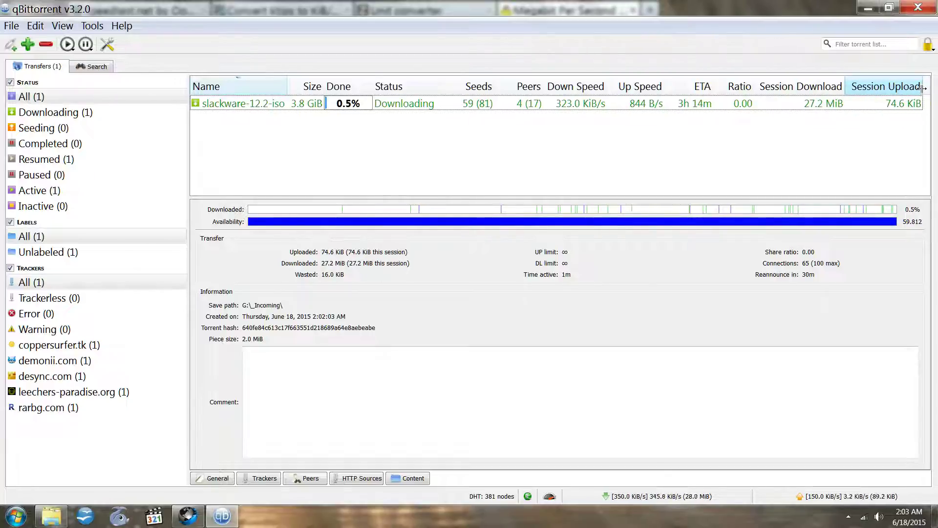
right_click(267, 100)
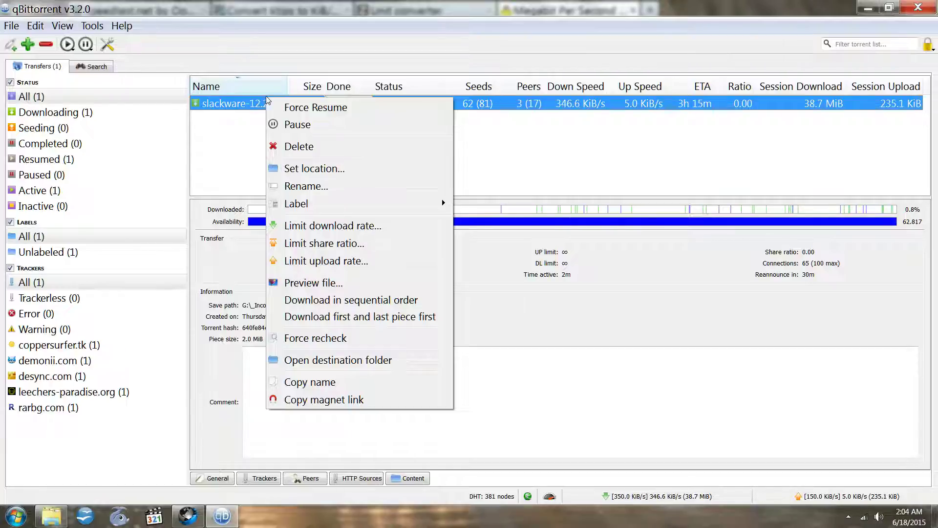
Step: Delete the slackware-12.2-iso torrent together with its downloaded files on the hard disk
click(366, 145)
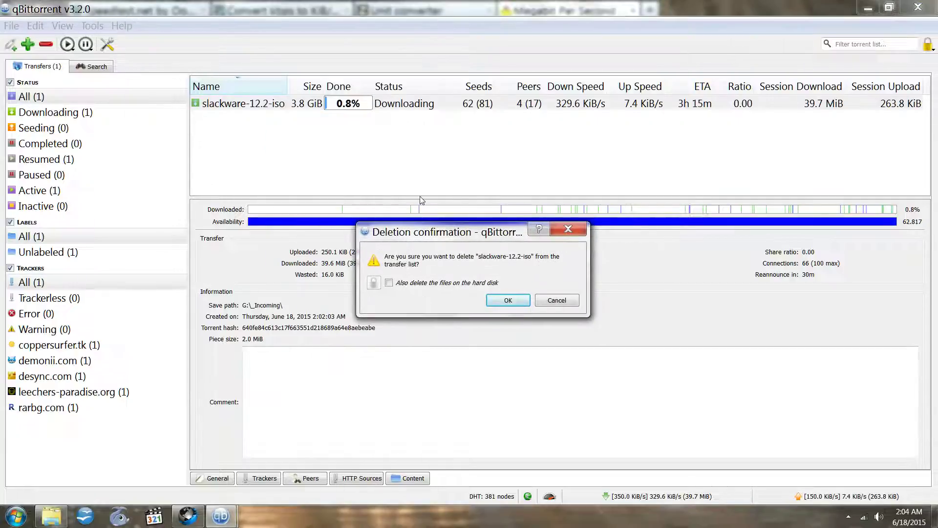
click(390, 283)
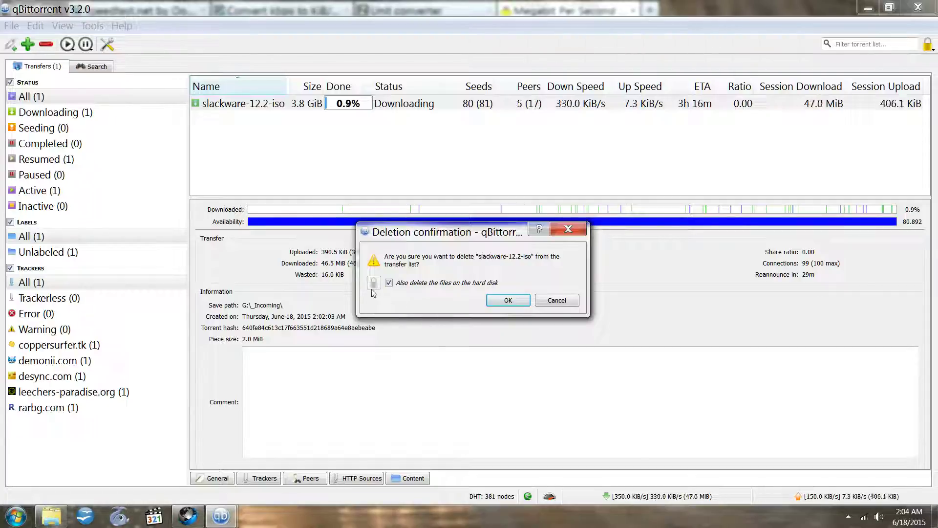
click(510, 299)
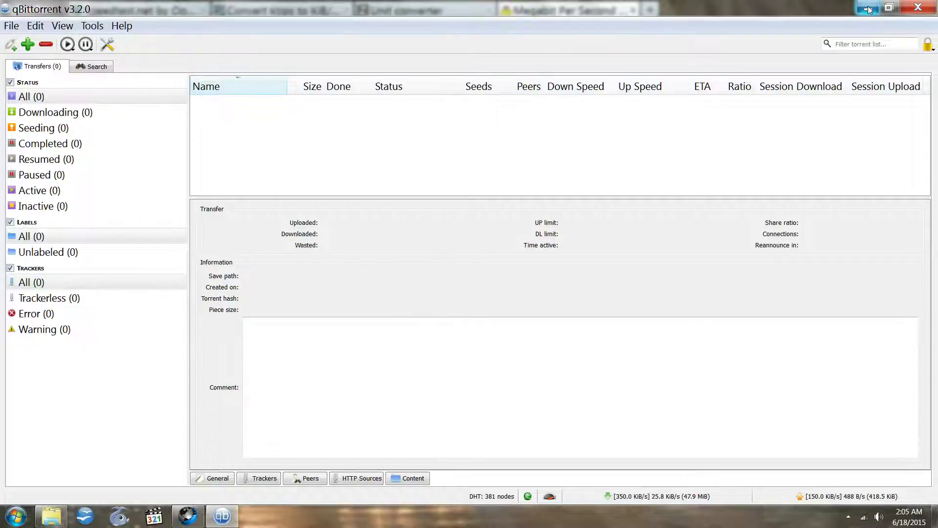
Step: Minimise qBittorrent, restore Cyberfox and Google-search for 'qbittorrent'
click(868, 9)
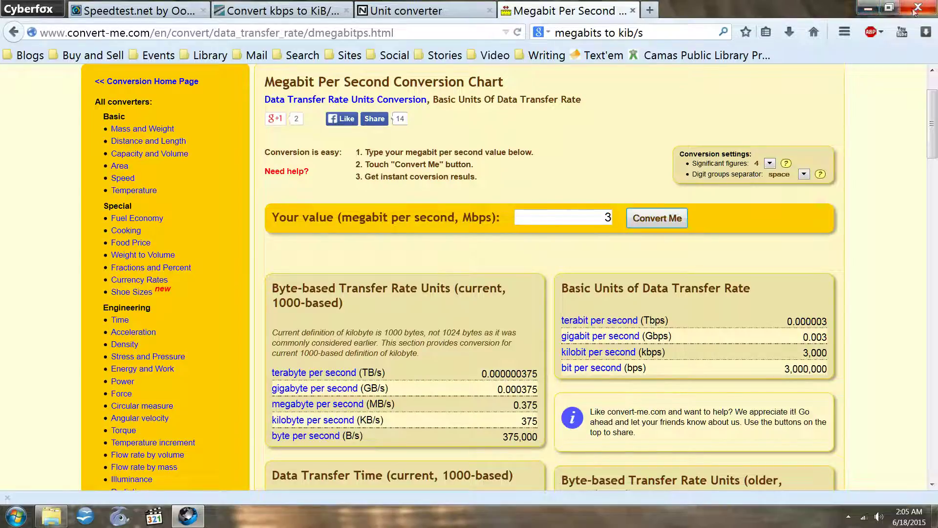
click(873, 9)
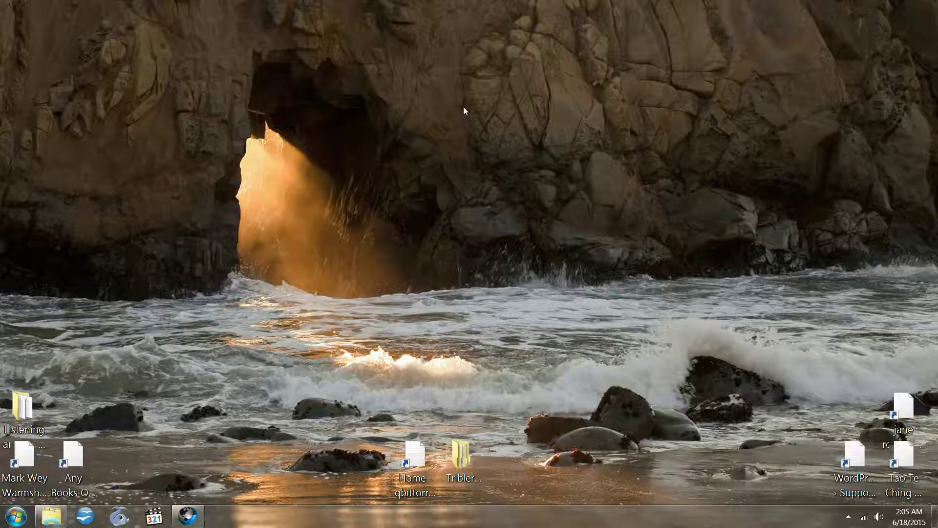
click(186, 522)
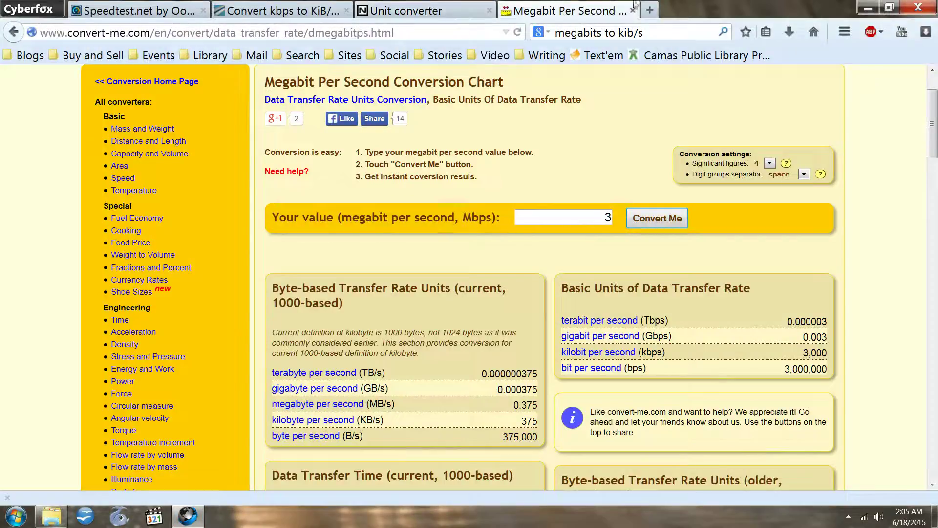
click(630, 32)
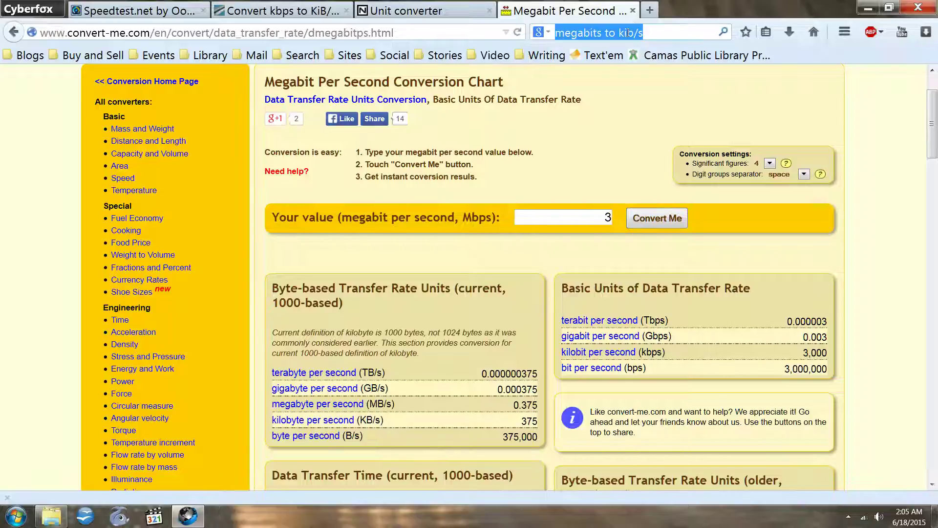
text(qbit)
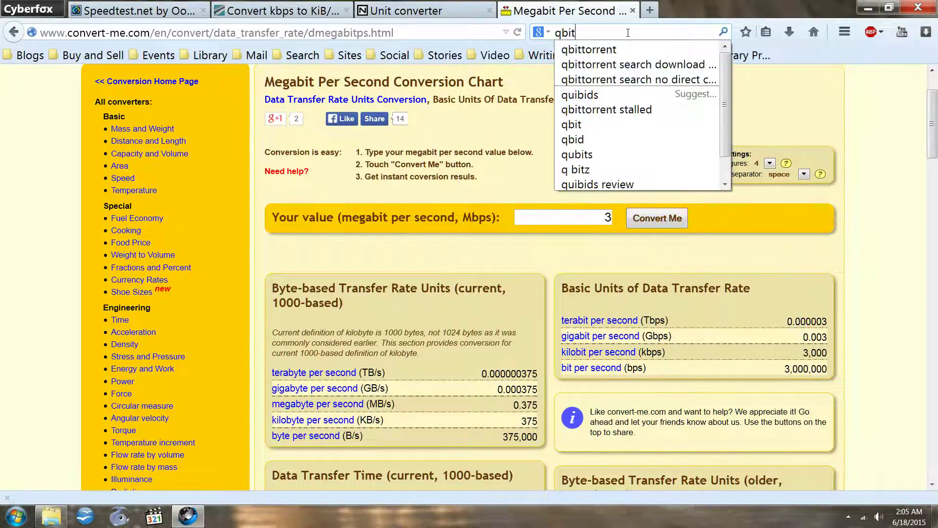
text(tor)
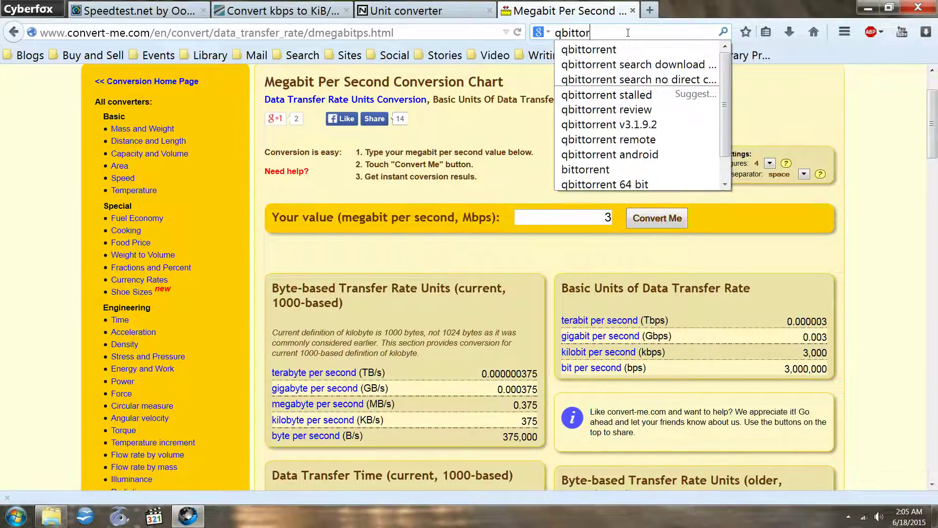
text(rent)
key(Return)
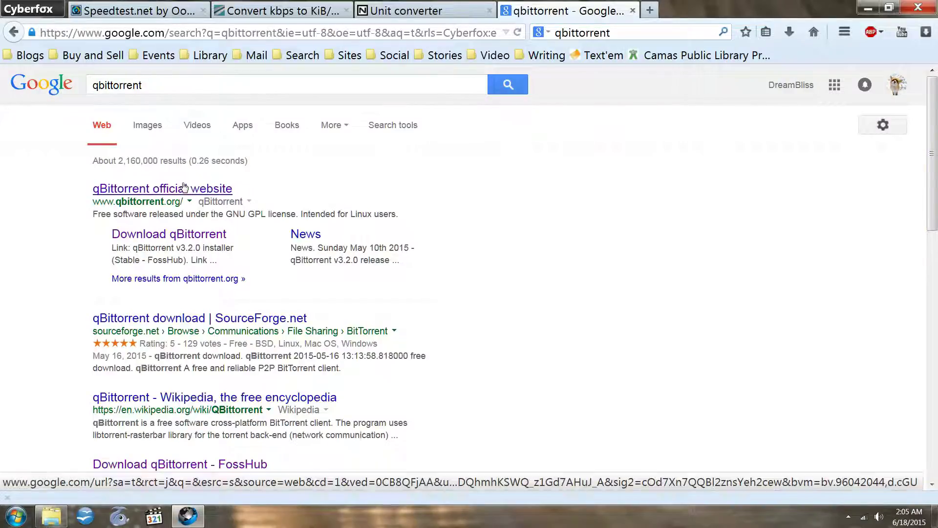
Step: Open the qBittorrent official website's Downloads page listing the v3.2.0 installers
click(184, 188)
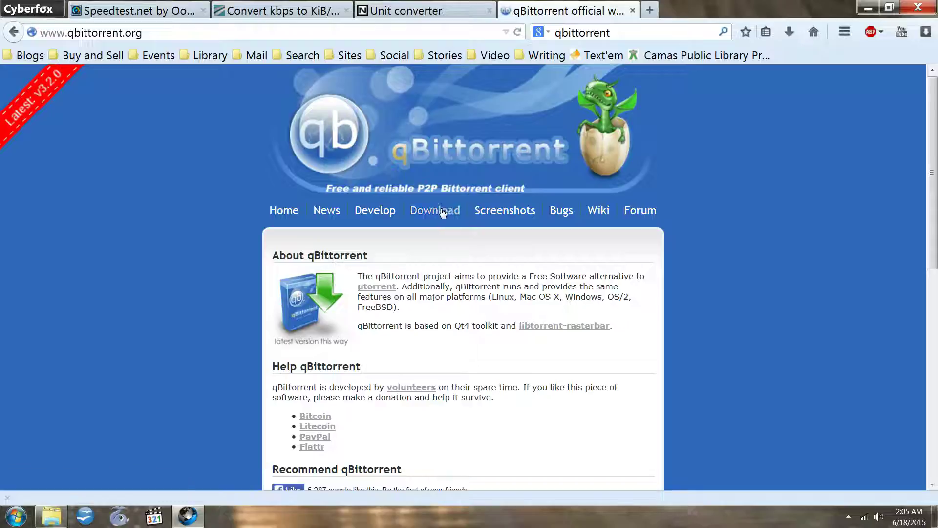
click(441, 211)
scroll(441, 217, down, 3)
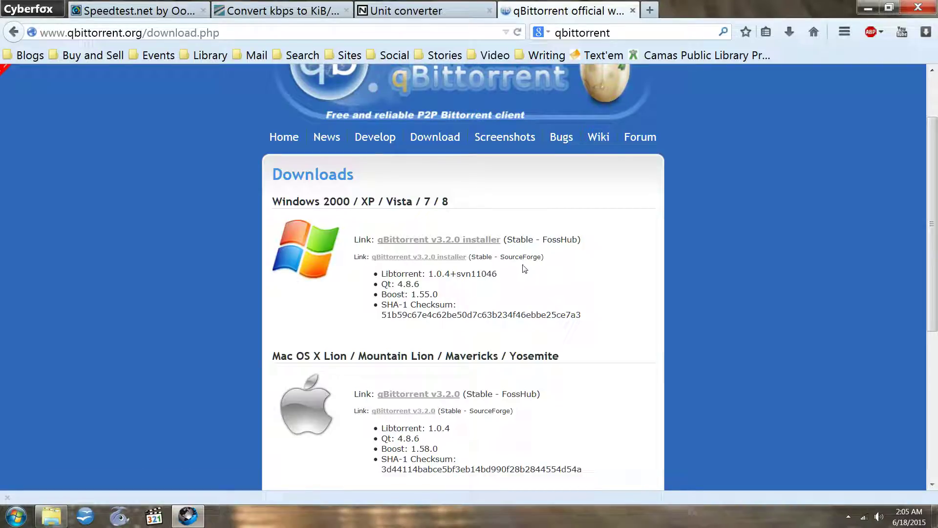
Step: Fetch qbittorrent_3.2.0_setup.exe from SourceForge, cancel saving it, and minimise Cyberfox
click(421, 257)
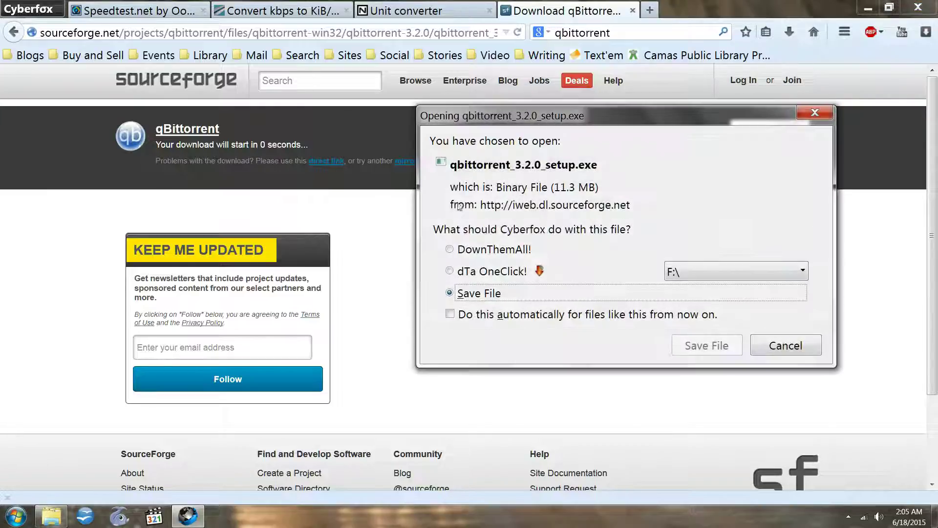
click(776, 348)
click(873, 7)
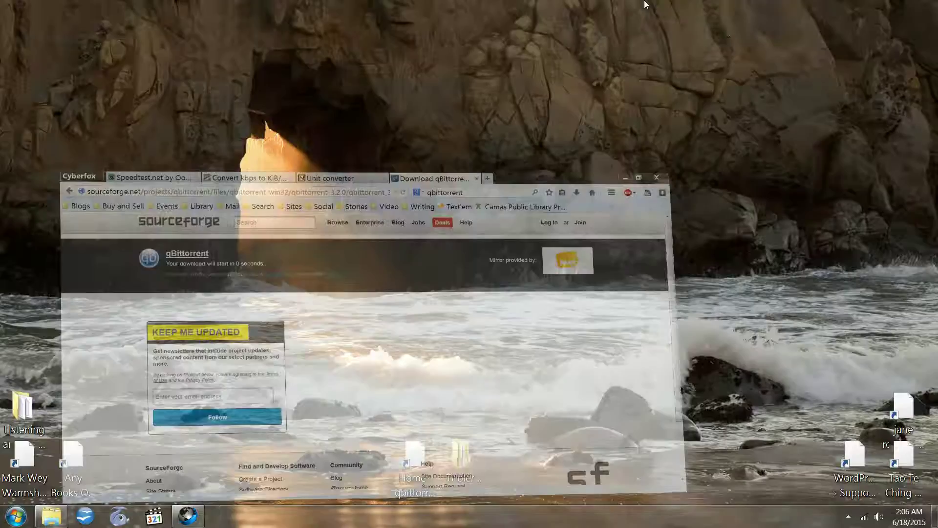